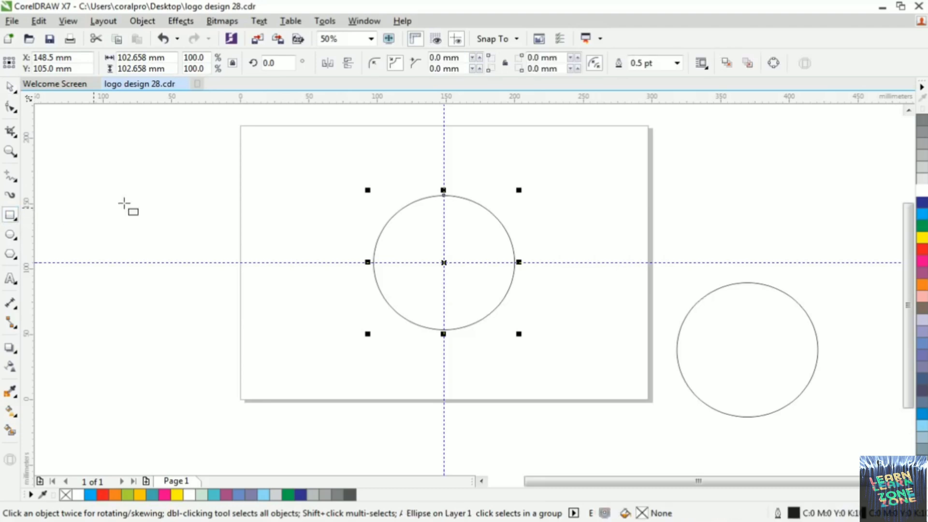
Draw a square about 51.4 mm wide from the circle's centre out to its upper-left quadrant edges
{"action": "key", "text": "Escape"}
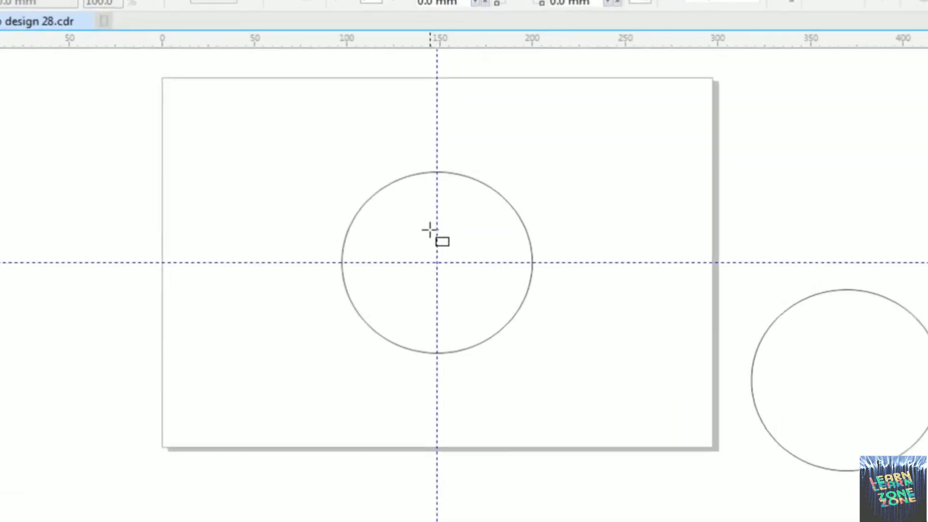
{"action": "scroll", "coordinate": [429, 233], "scroll_direction": "up", "scroll_amount": 1}
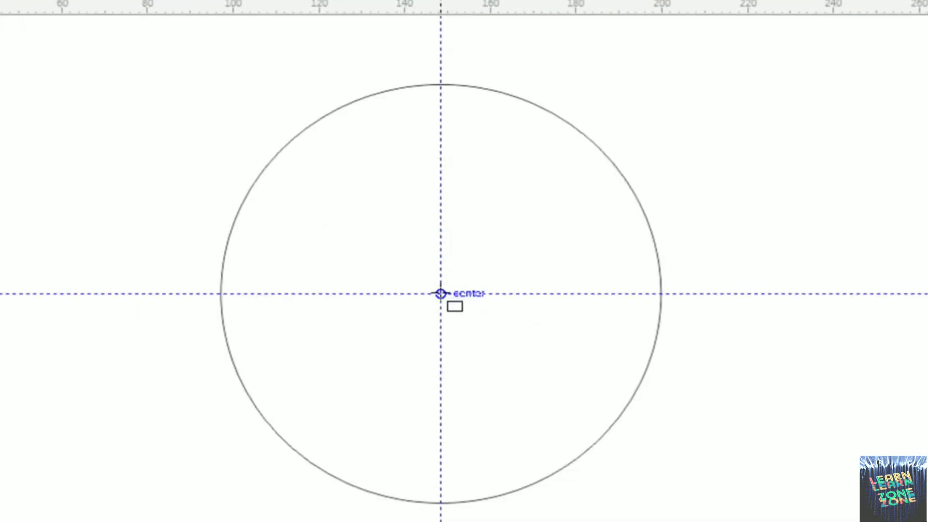
{"action": "left_click", "coordinate": [440, 294]}
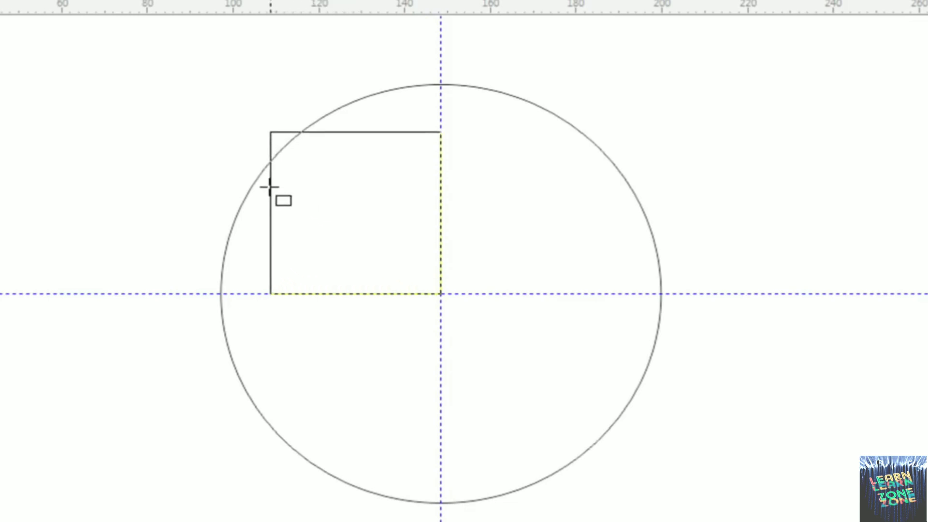
{"action": "left_click_drag", "start_coordinate": [269, 188], "coordinate": [221, 161]}
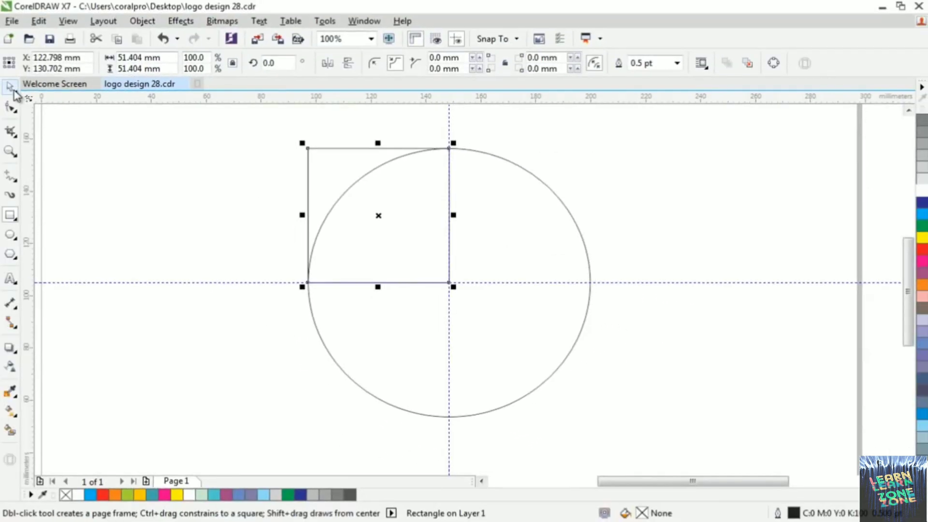
{"action": "left_click", "coordinate": [11, 88]}
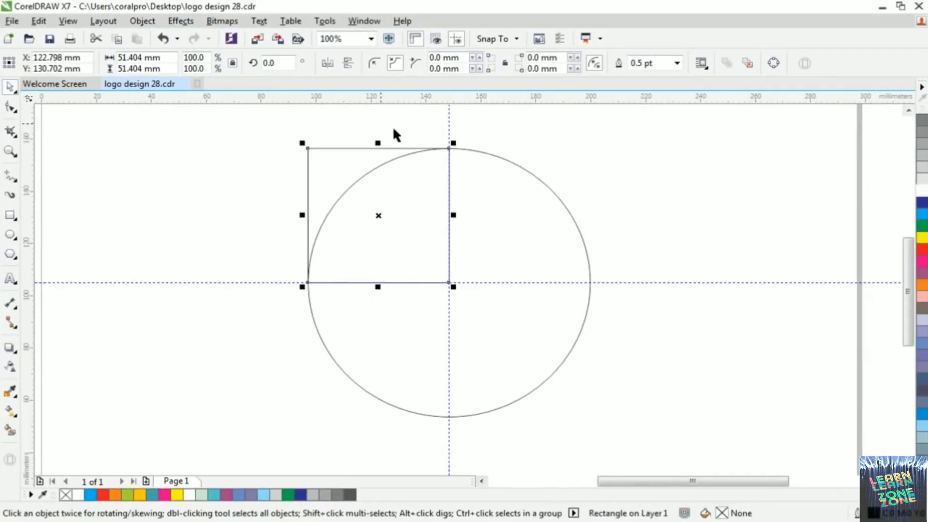
Align the top edges of the square and the circle
{"action": "scroll", "coordinate": [442, 137], "scroll_direction": "up", "scroll_amount": 3}
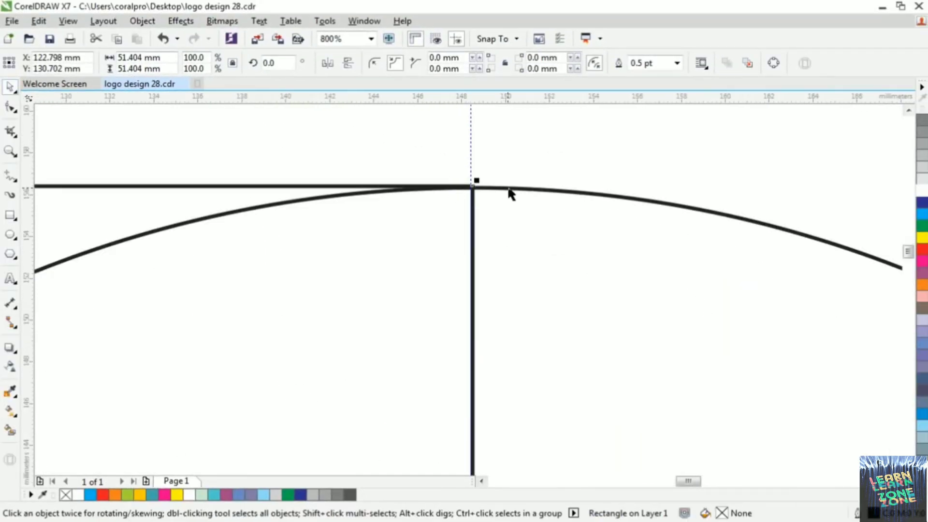
{"action": "scroll", "coordinate": [472, 213], "scroll_direction": "down", "scroll_amount": 7}
{"action": "scroll", "coordinate": [410, 275], "scroll_direction": "up", "scroll_amount": 4}
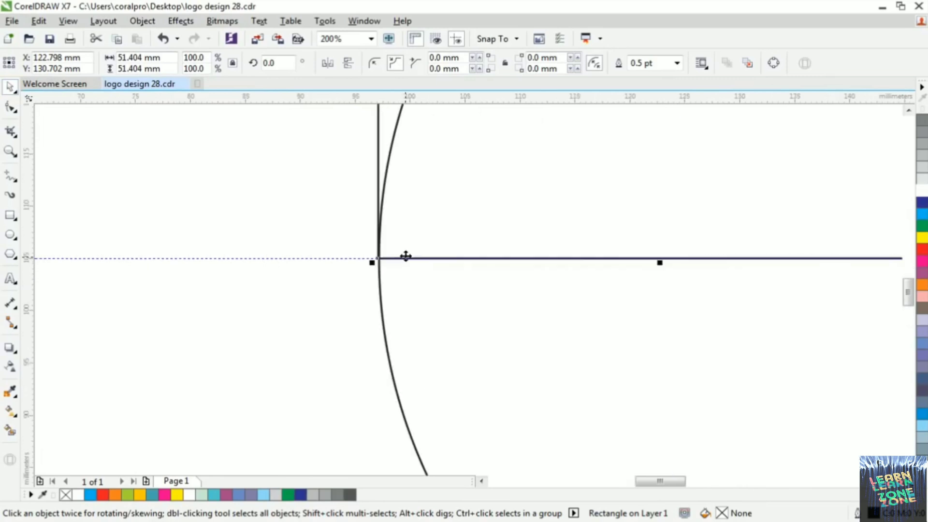
{"action": "scroll", "coordinate": [396, 256], "scroll_direction": "up", "scroll_amount": 2}
{"action": "scroll", "coordinate": [297, 277], "scroll_direction": "down", "scroll_amount": 3}
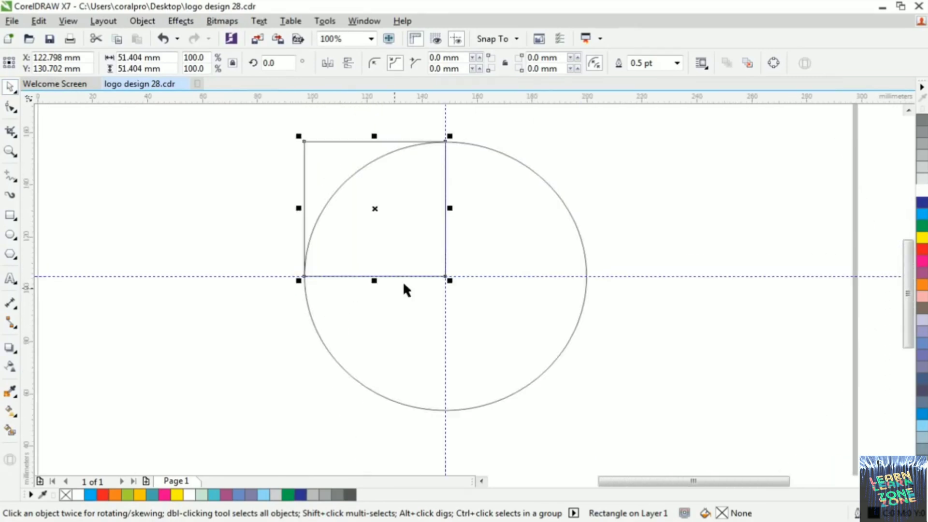
{"action": "key", "text": "ctrl+a"}
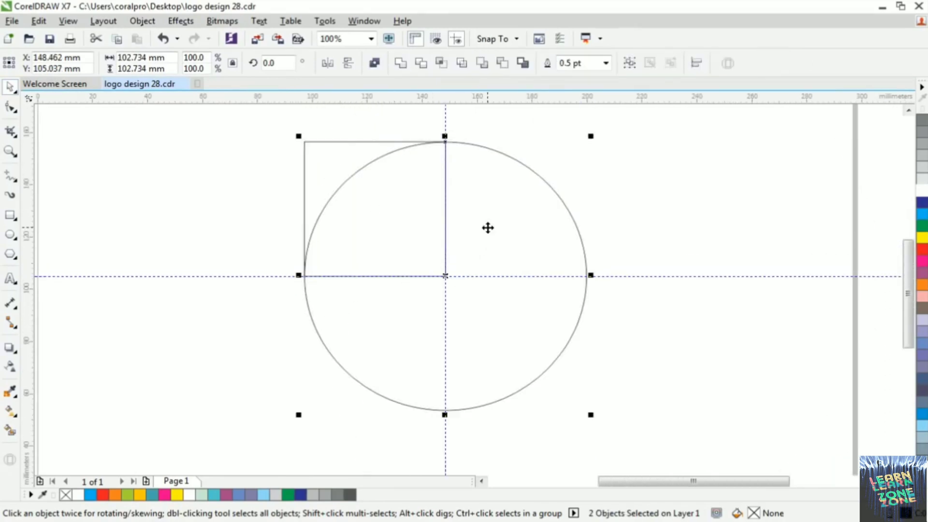
{"action": "key", "text": "t"}
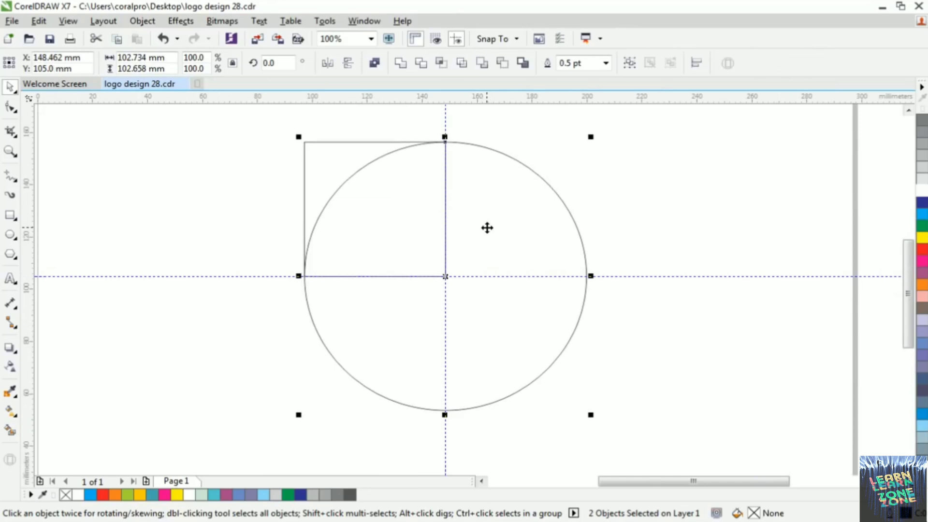
{"action": "left_click", "coordinate": [632, 227]}
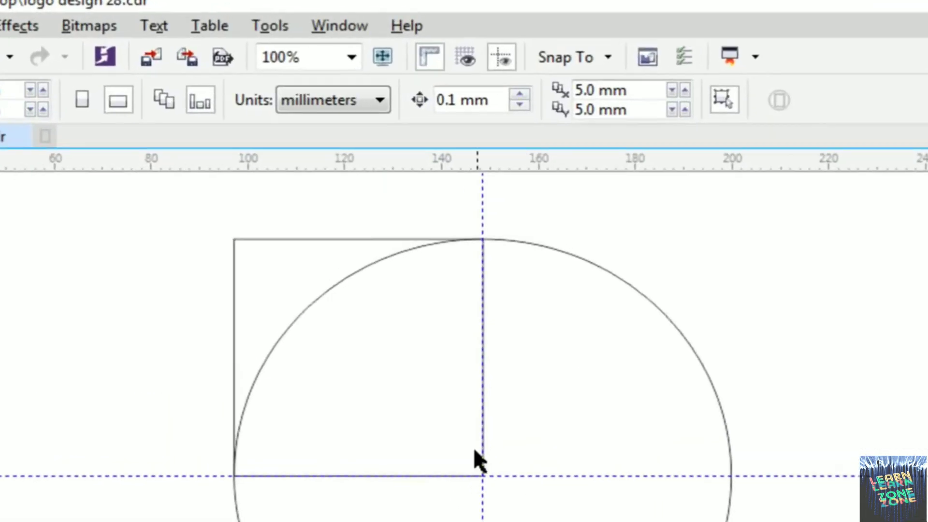
Weld the square and the circle into a single teardrop shape
{"action": "scroll", "coordinate": [474, 447], "scroll_direction": "down", "scroll_amount": 1}
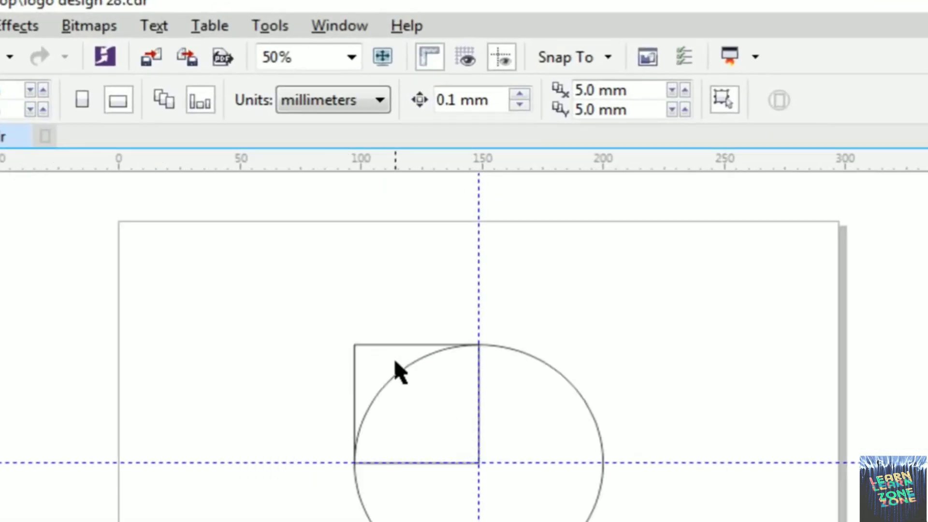
{"action": "left_click", "coordinate": [375, 360]}
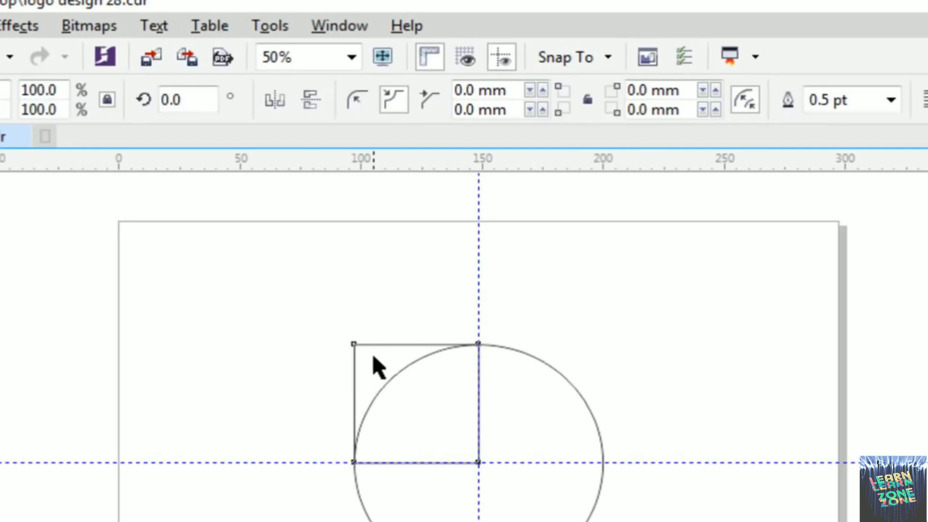
{"action": "left_click", "coordinate": [562, 510], "text": "shift"}
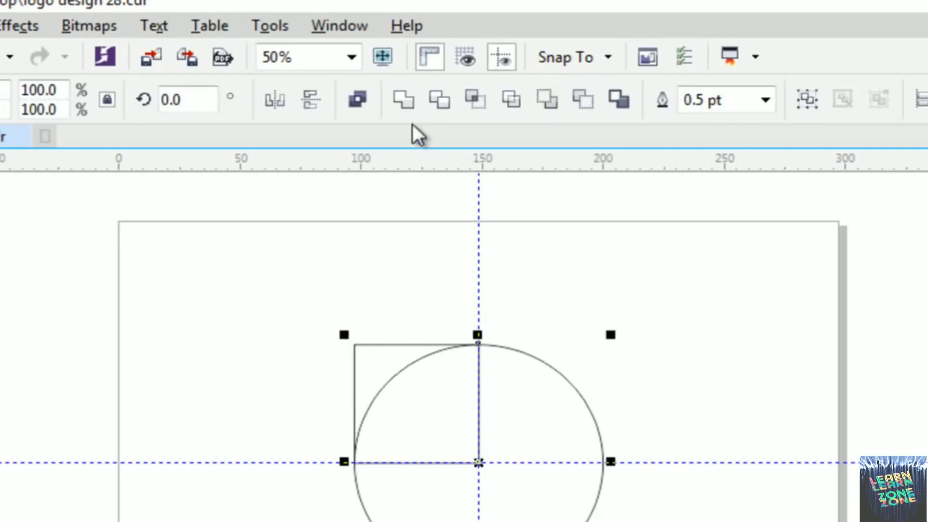
{"action": "left_click", "coordinate": [402, 102]}
Move the welded teardrop towards the page's lower-left corner and undo the move
{"action": "left_click_drag", "start_coordinate": [551, 425], "coordinate": [404, 518]}
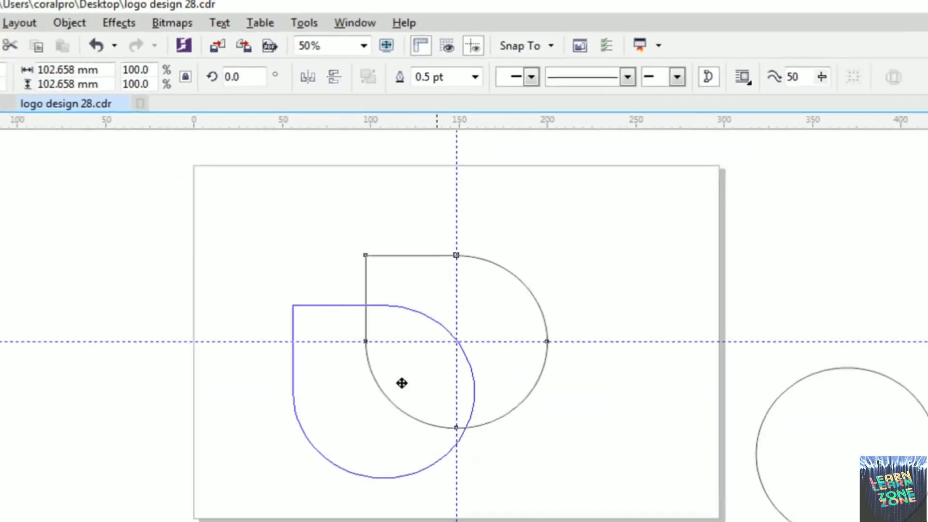
{"action": "left_click_drag", "start_coordinate": [402, 383], "coordinate": [363, 432]}
{"action": "scroll", "coordinate": [309, 368], "scroll_direction": "up", "scroll_amount": 2}
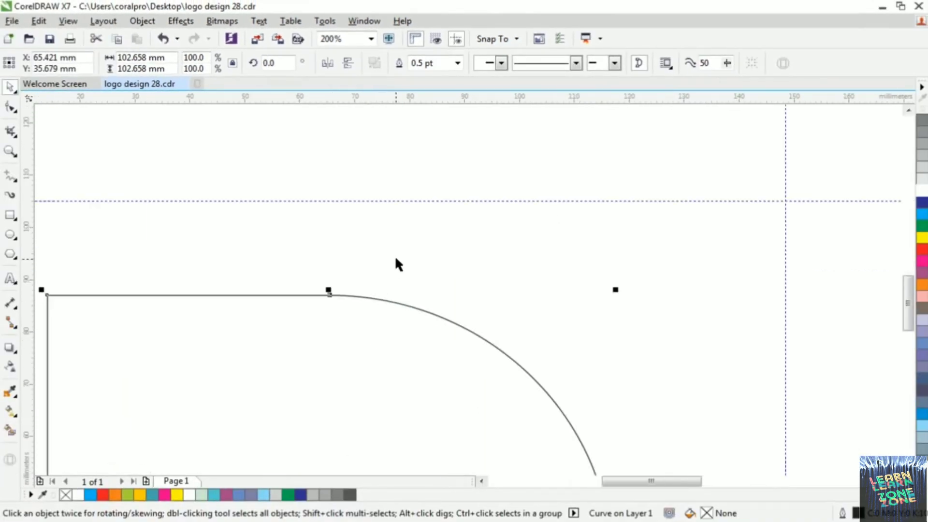
{"action": "left_click", "coordinate": [395, 274]}
{"action": "scroll", "coordinate": [396, 274], "scroll_direction": "down", "scroll_amount": 5}
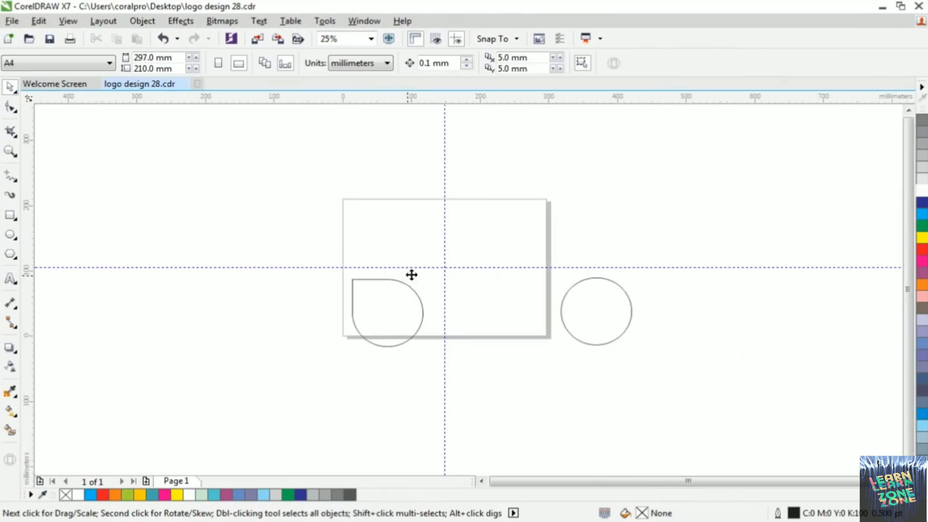
{"action": "left_click", "coordinate": [411, 274]}
{"action": "left_click", "coordinate": [503, 237]}
{"action": "scroll", "coordinate": [460, 259], "scroll_direction": "up", "scroll_amount": 1}
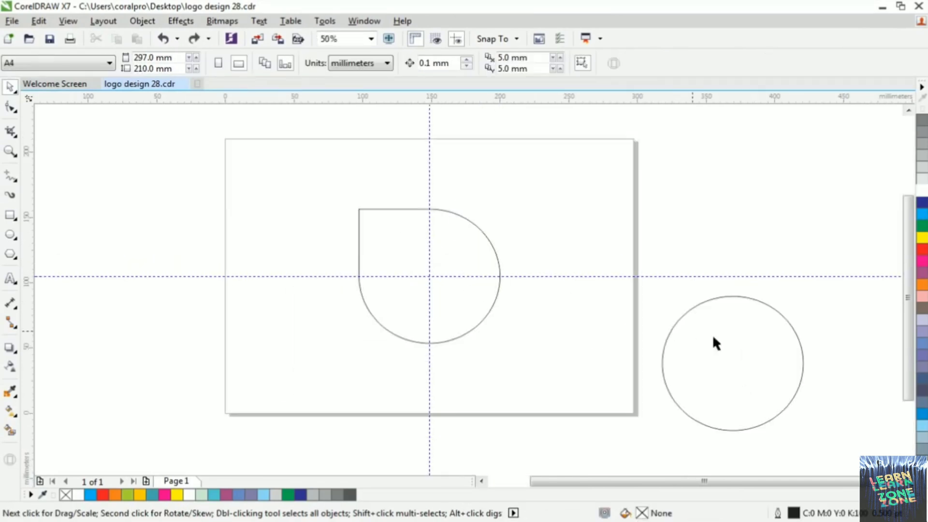
Move the spare circle onto the teardrop so that its left edge touches the vertical guideline near the guideline crossing
{"action": "left_click_drag", "start_coordinate": [741, 347], "coordinate": [517, 260]}
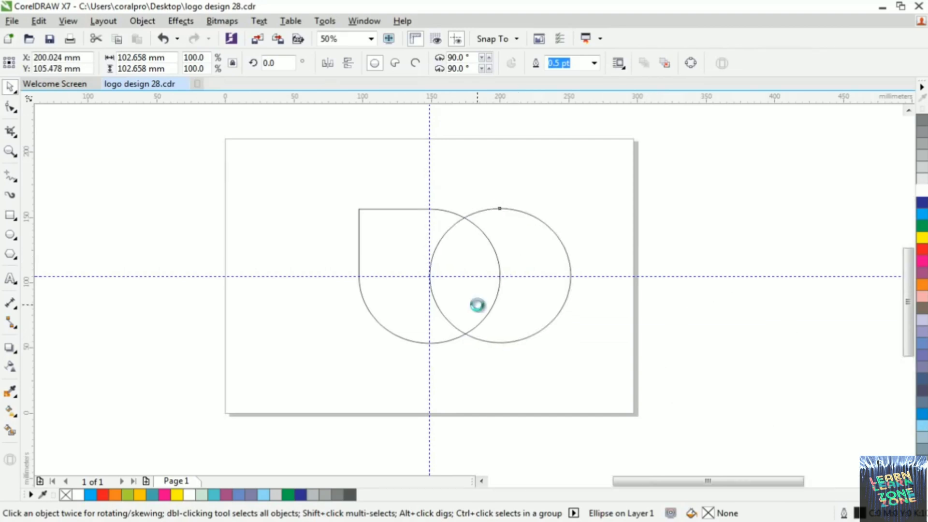
{"action": "scroll", "coordinate": [477, 305], "scroll_direction": "up", "scroll_amount": 2}
{"action": "scroll", "coordinate": [301, 192], "scroll_direction": "up", "scroll_amount": 1}
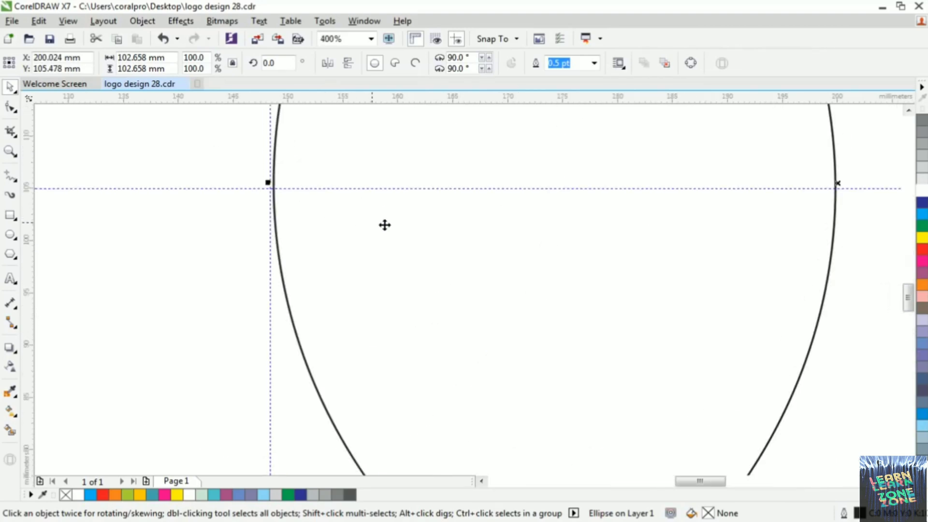
{"action": "scroll", "coordinate": [306, 214], "scroll_direction": "up", "scroll_amount": 2}
{"action": "scroll", "coordinate": [454, 320], "scroll_direction": "down", "scroll_amount": 2}
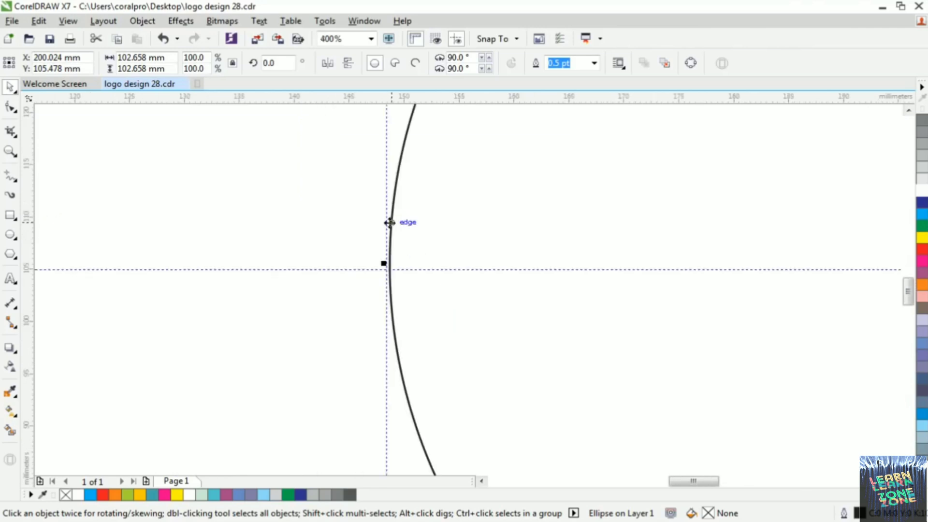
{"action": "scroll", "coordinate": [387, 220], "scroll_direction": "up", "scroll_amount": 1}
{"action": "mouse_move", "coordinate": [496, 381]}
{"action": "left_mouse_down"}
{"action": "mouse_move", "coordinate": [539, 407]}
{"action": "mouse_move", "coordinate": [485, 392]}
{"action": "left_mouse_up"}
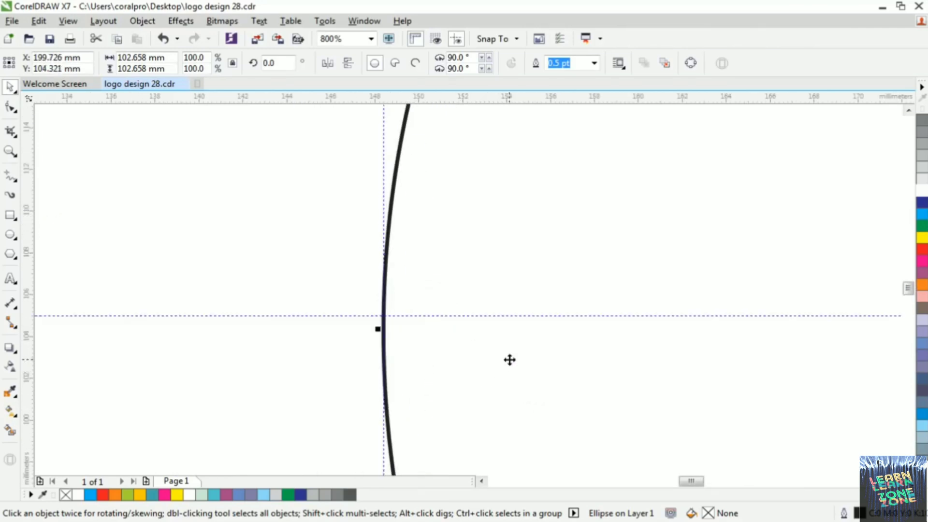
Align the moved circle with the teardrop along their horizontal centre line
{"action": "scroll", "coordinate": [509, 360], "scroll_direction": "down", "scroll_amount": 2}
{"action": "scroll", "coordinate": [509, 360], "scroll_direction": "down", "scroll_amount": 2}
{"action": "left_click", "coordinate": [488, 390], "text": "shift"}
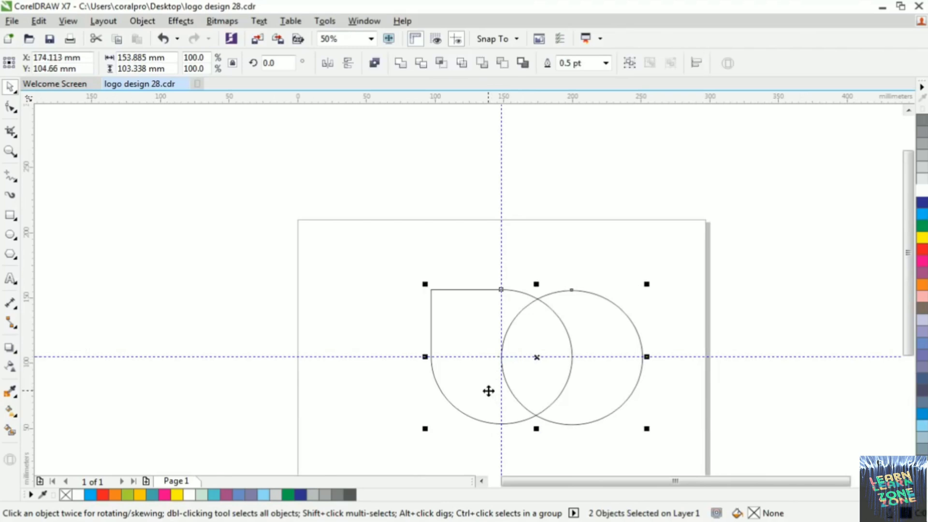
{"action": "left_click", "coordinate": [557, 297]}
Check both shapes' upper and lower edges with a temporary horizontal guideline at about 156 mm and 53.7 mm, and delete it
{"action": "scroll", "coordinate": [573, 327], "scroll_direction": "down", "scroll_amount": 1}
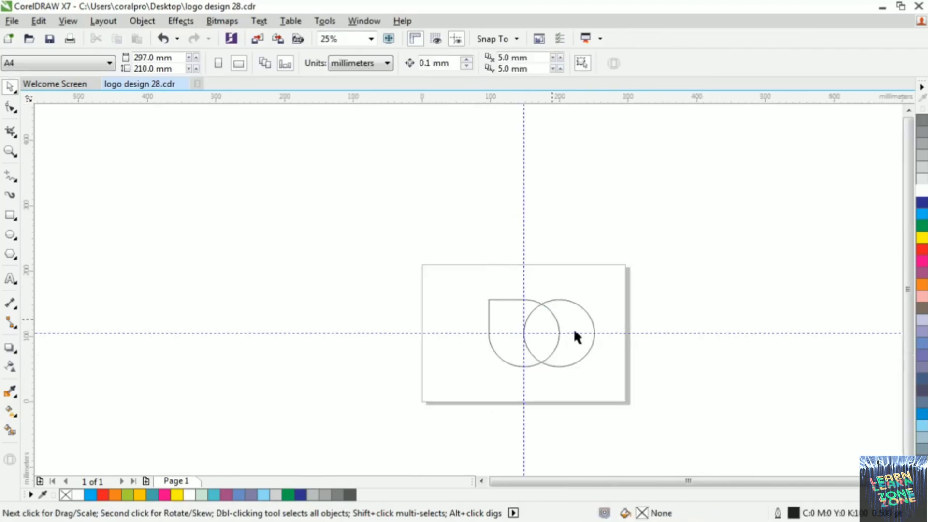
{"action": "scroll", "coordinate": [536, 334], "scroll_direction": "up", "scroll_amount": 1}
{"action": "scroll", "coordinate": [536, 335], "scroll_direction": "up", "scroll_amount": 1}
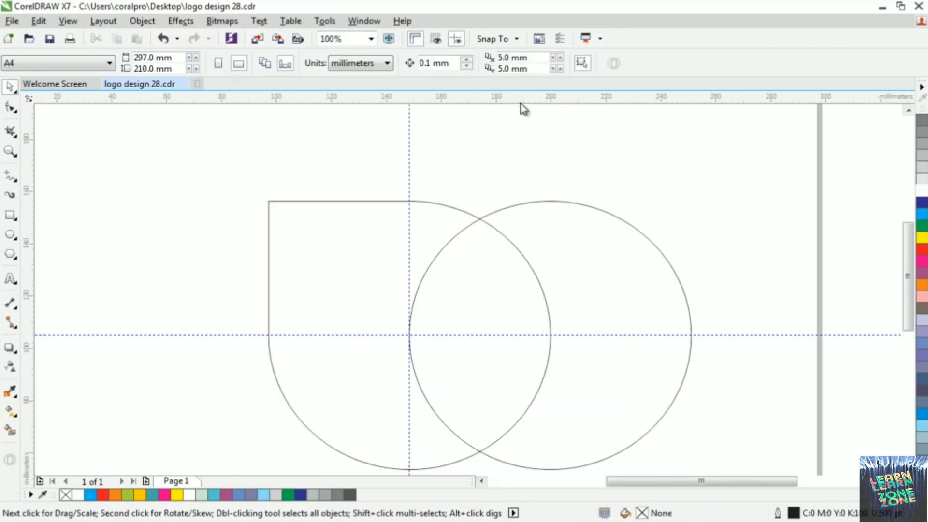
{"action": "left_click_drag", "start_coordinate": [521, 102], "coordinate": [568, 202]}
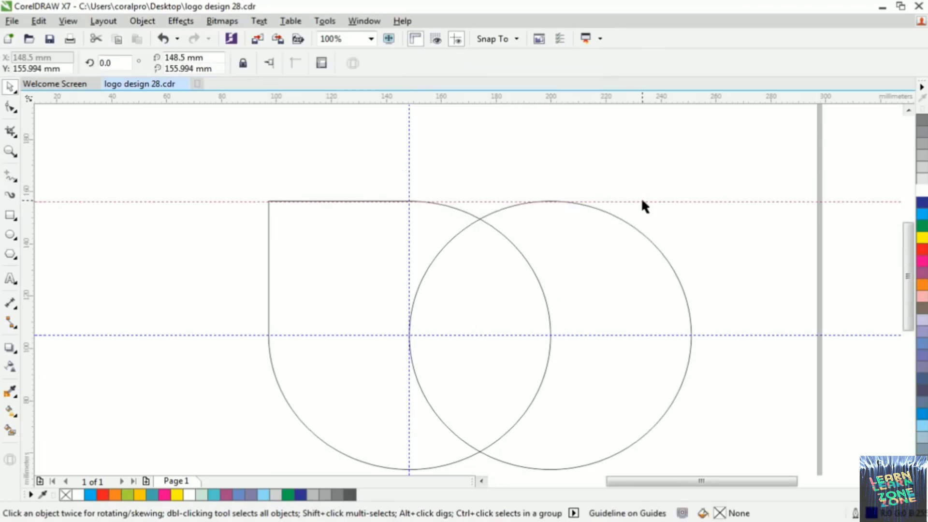
{"action": "left_click_drag", "start_coordinate": [641, 201], "coordinate": [652, 430]}
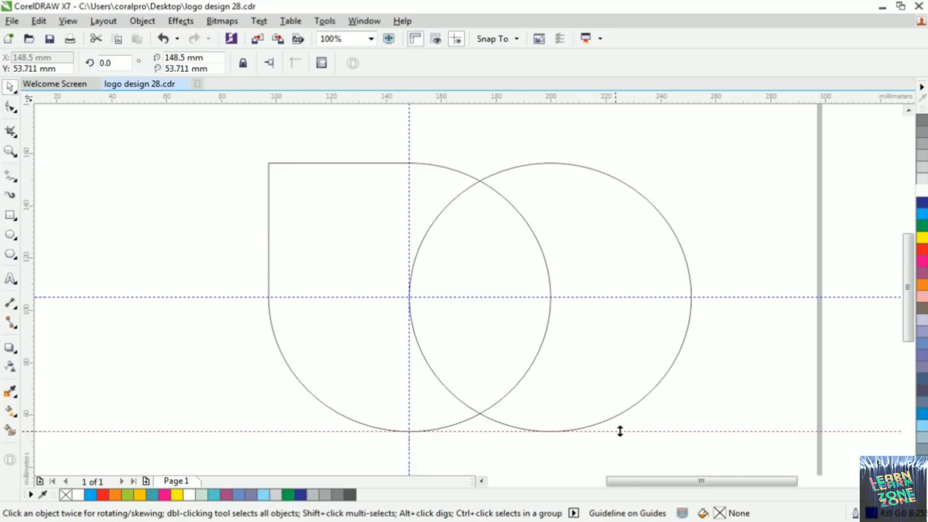
{"action": "left_click_drag", "start_coordinate": [658, 430], "coordinate": [660, 441]}
{"action": "key", "text": "Delete"}
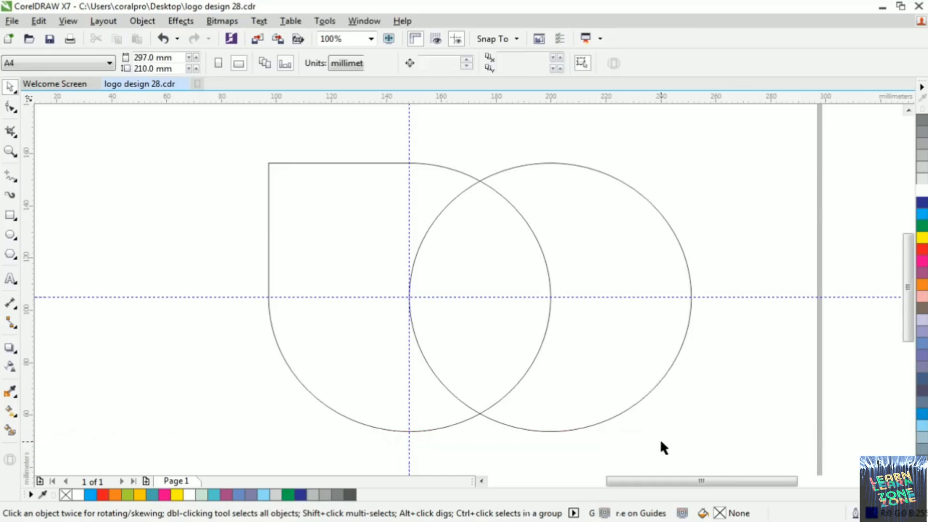
Trim the teardrop with the overlapping circle and delete the circle
{"action": "scroll", "coordinate": [519, 311], "scroll_direction": "down", "scroll_amount": 2}
{"action": "scroll", "coordinate": [526, 310], "scroll_direction": "up", "scroll_amount": 1}
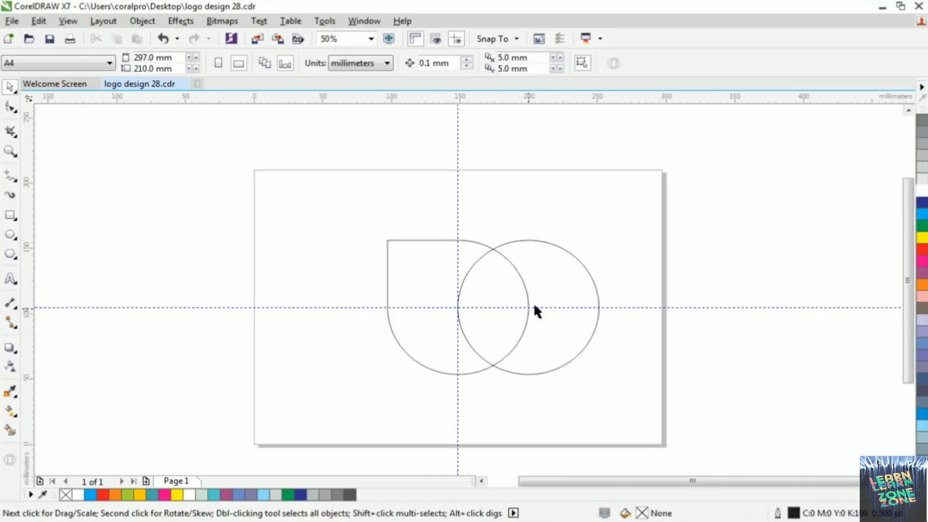
{"action": "left_click", "coordinate": [531, 306]}
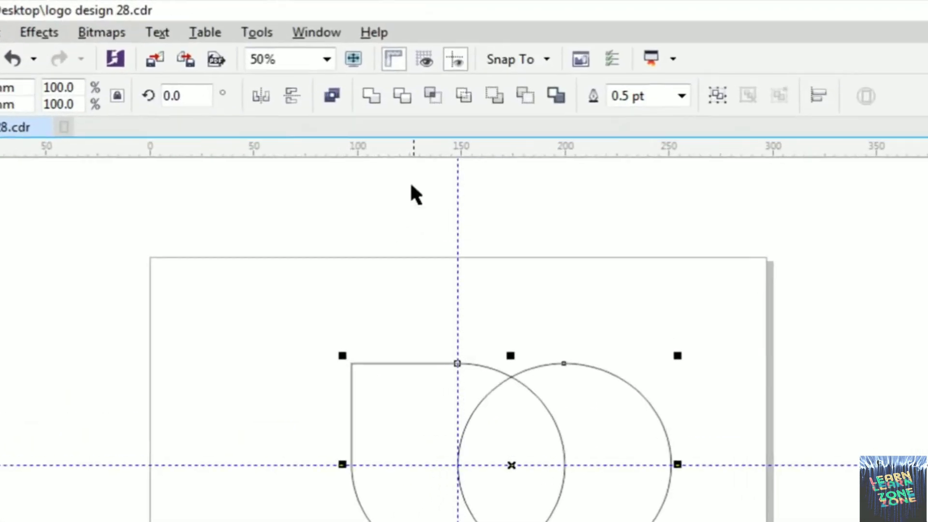
{"action": "left_click", "coordinate": [402, 99]}
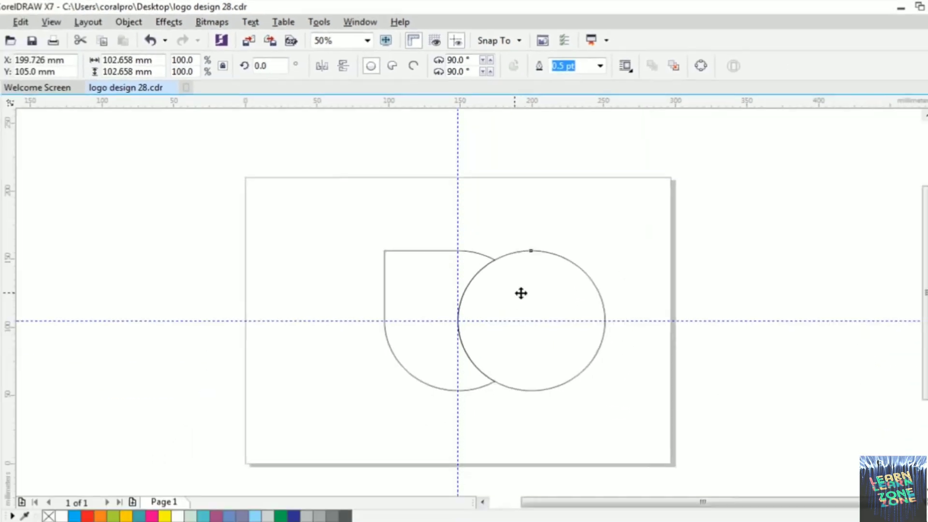
{"action": "left_click_drag", "start_coordinate": [549, 427], "coordinate": [597, 405]}
{"action": "key", "text": "Delete"}
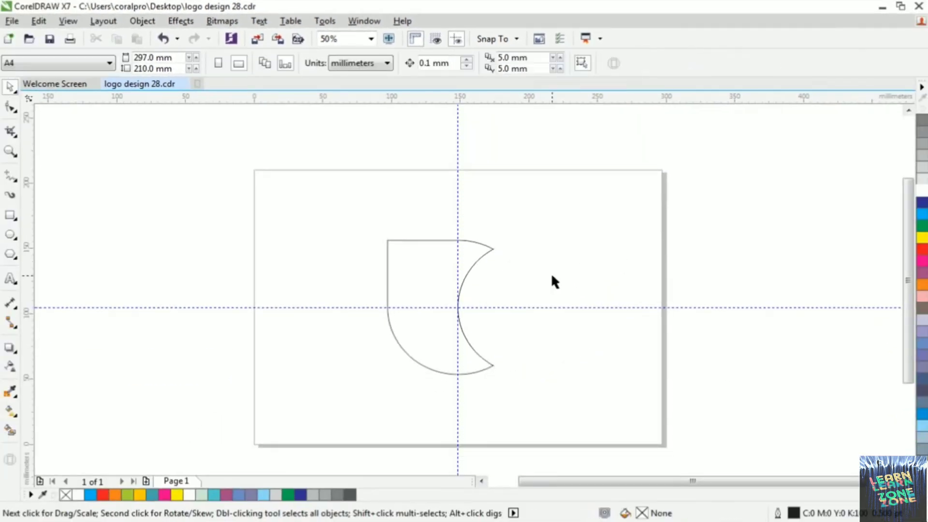
Fill the trimmed shape with 30% black grey and remove its outline
{"action": "left_click", "coordinate": [430, 263]}
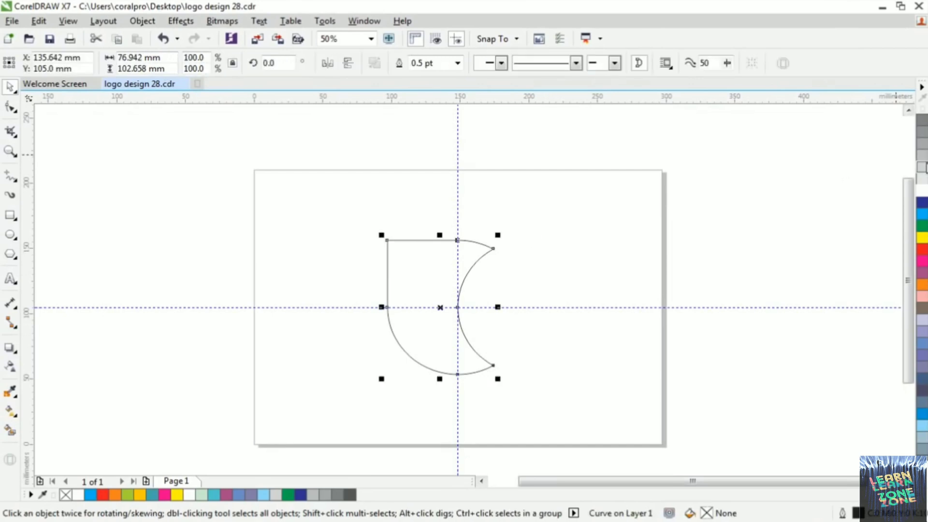
{"action": "left_click", "coordinate": [921, 159]}
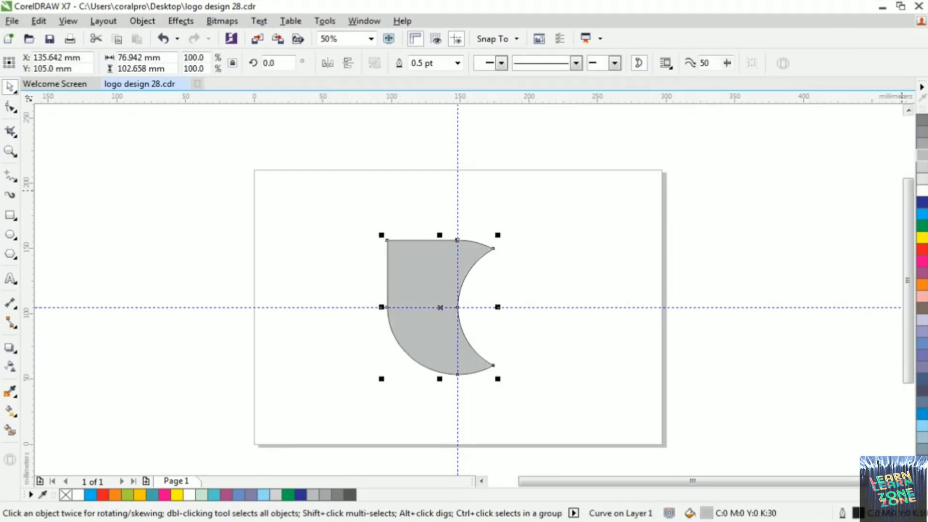
{"action": "left_click", "coordinate": [923, 487]}
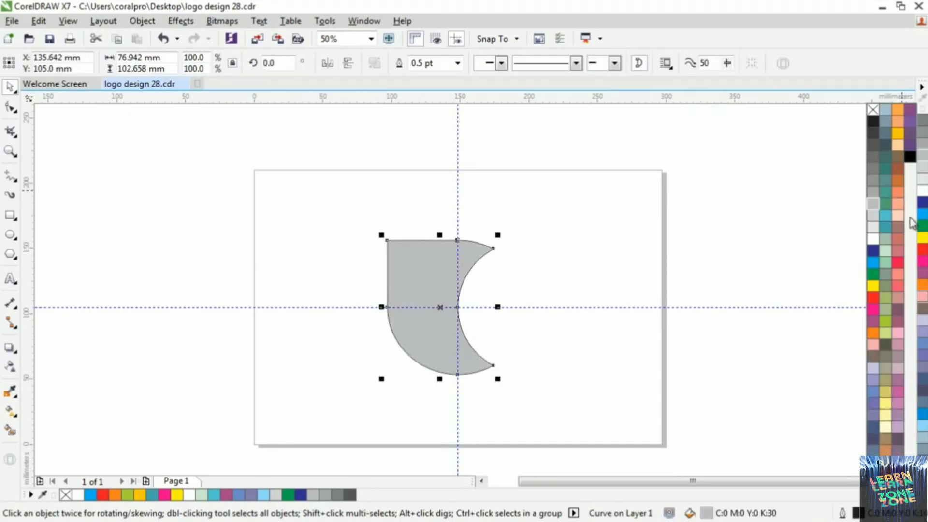
{"action": "right_click", "coordinate": [872, 110]}
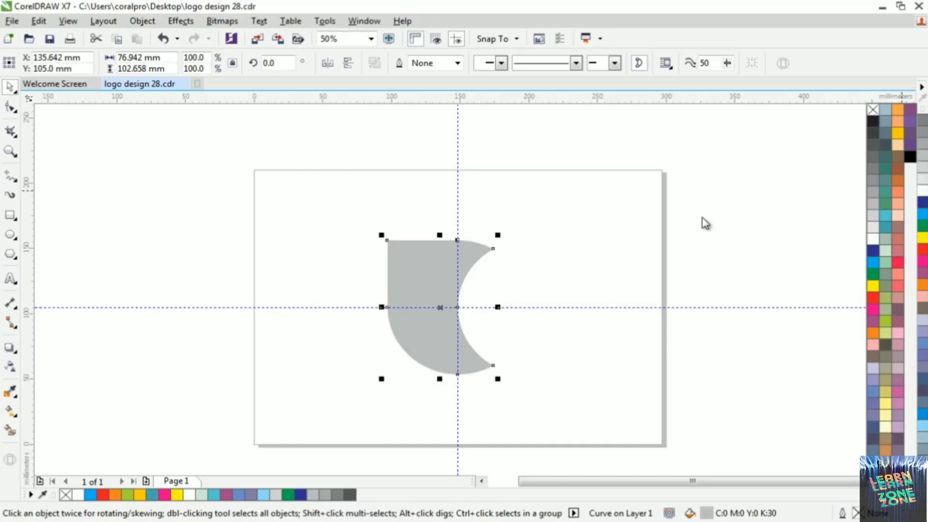
Delete the horizontal and vertical guidelines crossing the grey shape
{"action": "left_click", "coordinate": [710, 307]}
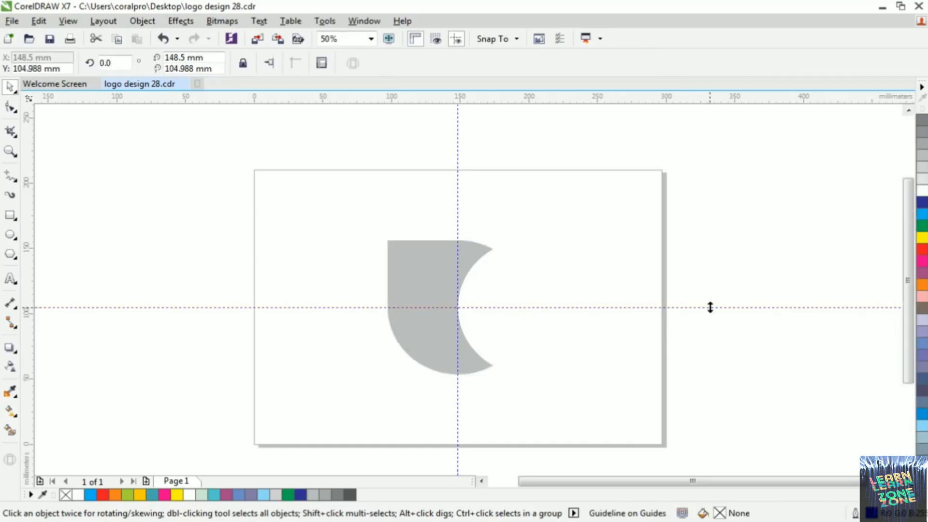
{"action": "key", "text": "Delete"}
{"action": "left_click", "coordinate": [458, 186]}
{"action": "key", "text": "Delete"}
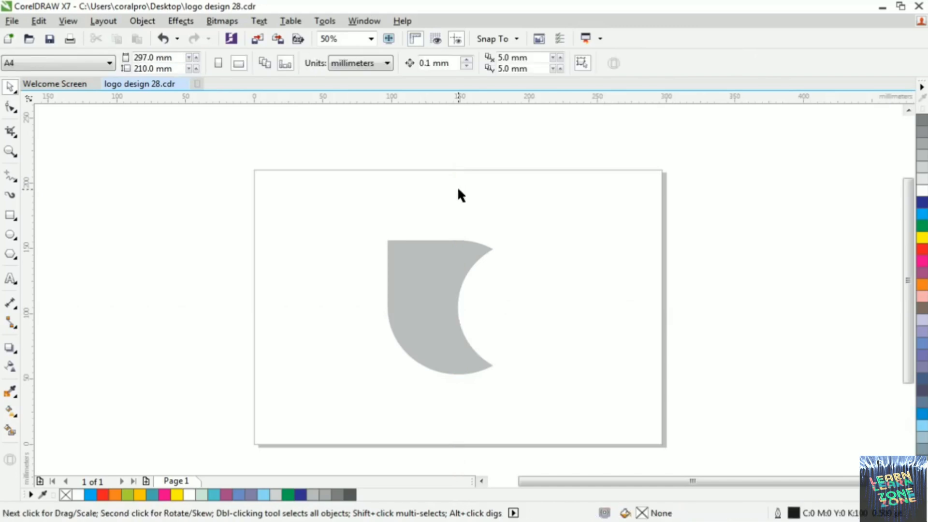
Scale the grey shape to 75% and move it up and left to about X 104.9 mm, Y 145.9 mm
{"action": "left_click", "coordinate": [454, 268]}
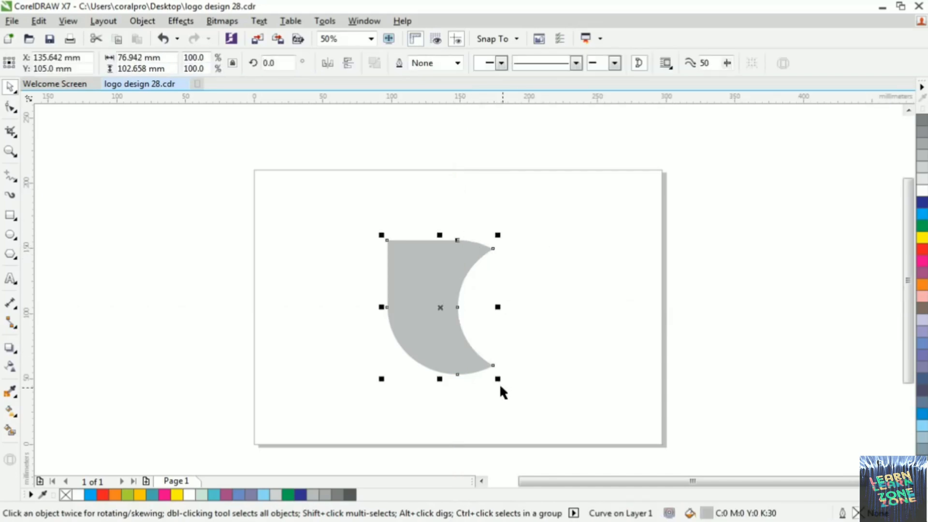
{"action": "left_click_drag", "start_coordinate": [497, 379], "coordinate": [471, 344]}
{"action": "left_click_drag", "start_coordinate": [437, 312], "coordinate": [406, 259]}
{"action": "scroll", "coordinate": [411, 236], "scroll_direction": "up", "scroll_amount": 2}
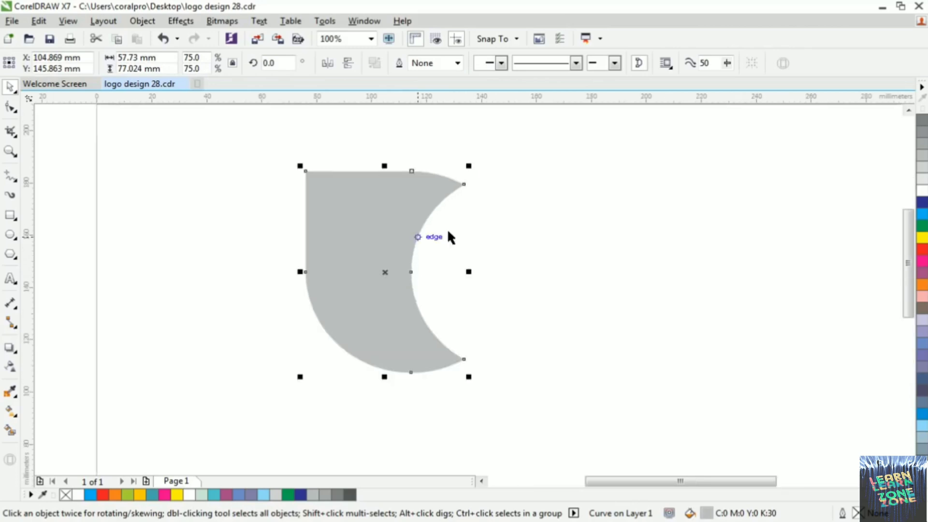
Duplicate the scaled grey shape to its right and set the copy's rotation to 270°
{"action": "left_click_drag", "start_coordinate": [375, 251], "coordinate": [614, 243]}
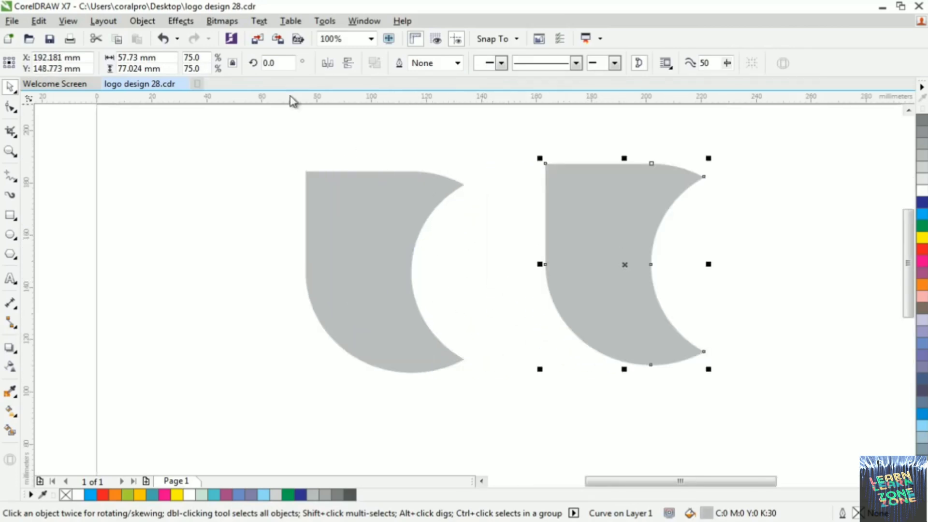
{"action": "left_click_drag", "start_coordinate": [279, 67], "coordinate": [251, 67]}
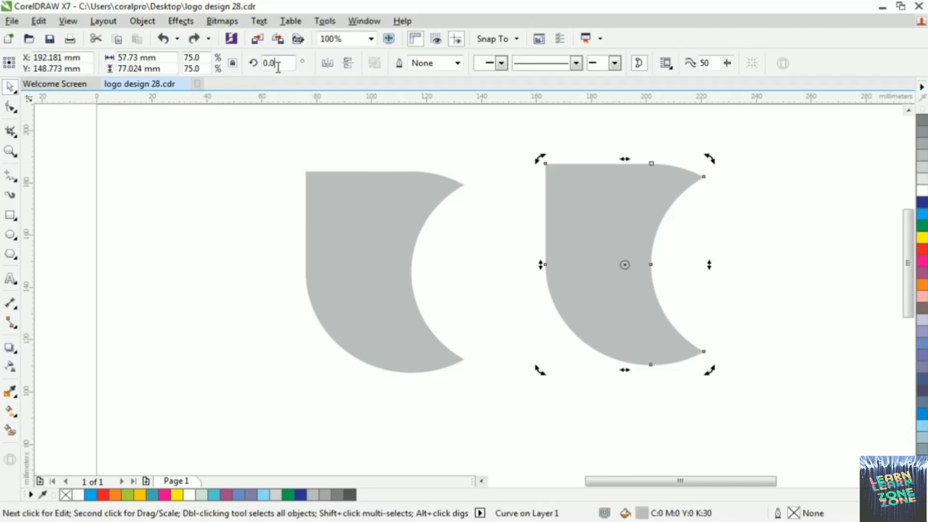
{"action": "left_click_drag", "start_coordinate": [278, 66], "coordinate": [244, 75]}
{"action": "type", "text": "27"}
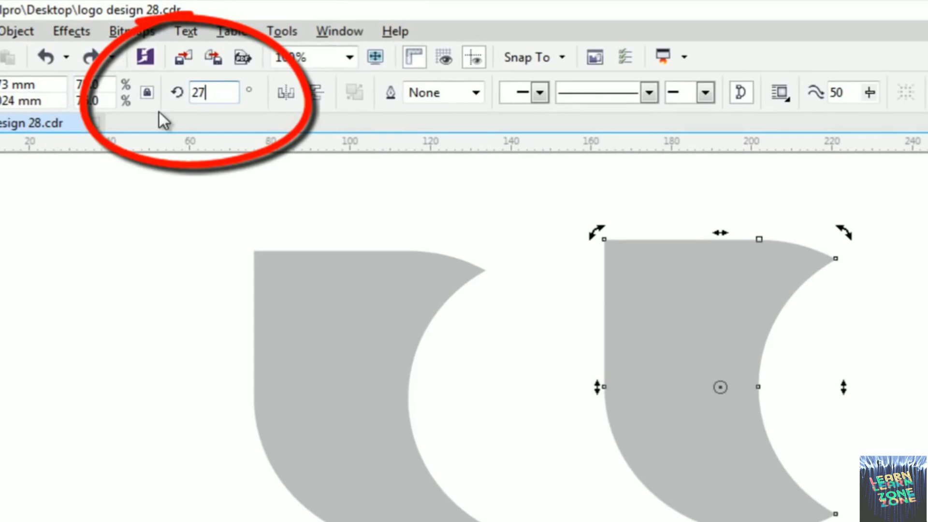
{"action": "type", "text": "0"}
{"action": "key", "text": "Return"}
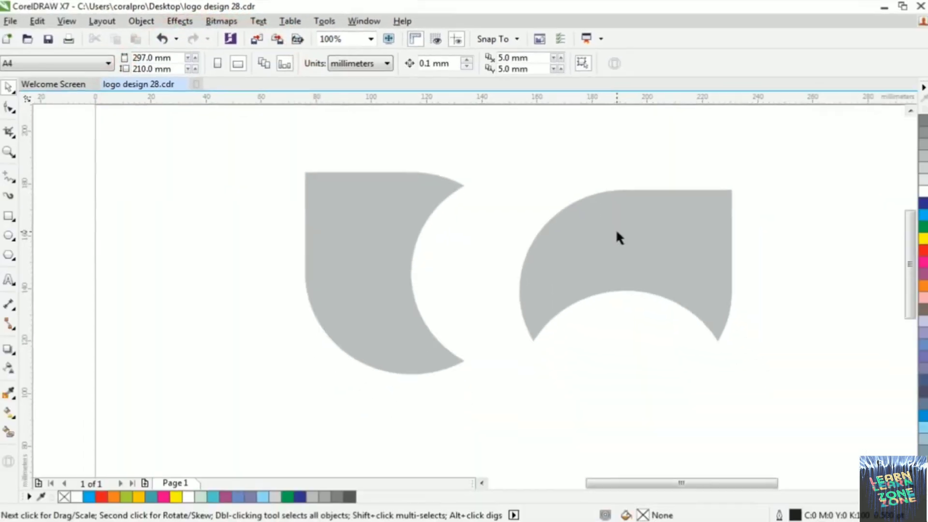
Move the rotated copy over the original, aligning their upper edges, with its centre at about X 152.9 mm, Y 155.5 mm
{"action": "left_click_drag", "start_coordinate": [679, 313], "coordinate": [541, 282]}
{"action": "left_click_drag", "start_coordinate": [512, 214], "coordinate": [529, 225]}
{"action": "scroll", "coordinate": [454, 205], "scroll_direction": "up", "scroll_amount": 2}
{"action": "scroll", "coordinate": [542, 203], "scroll_direction": "down", "scroll_amount": 4}
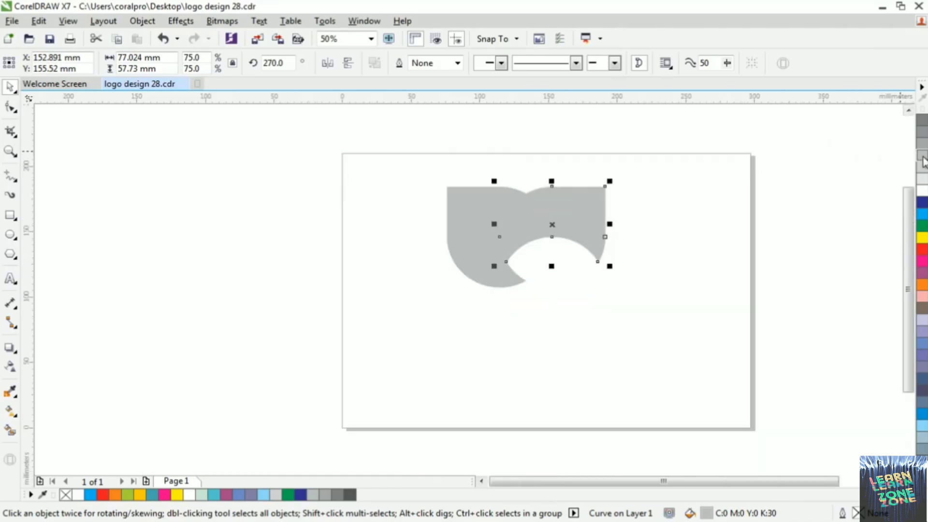
Fill the rotated copy with 60% black grey
{"action": "left_click", "coordinate": [923, 129]}
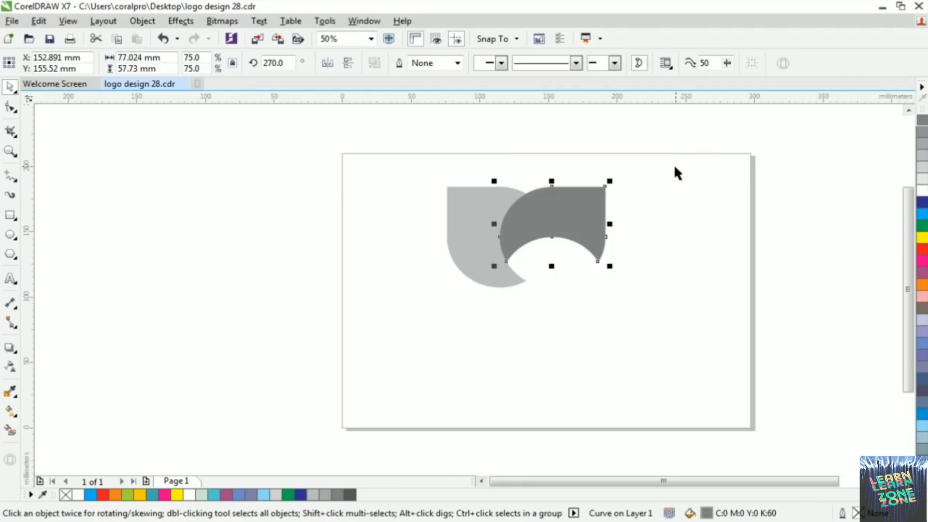
{"action": "left_click", "coordinate": [674, 167]}
{"action": "scroll", "coordinate": [557, 237], "scroll_direction": "up", "scroll_amount": 2}
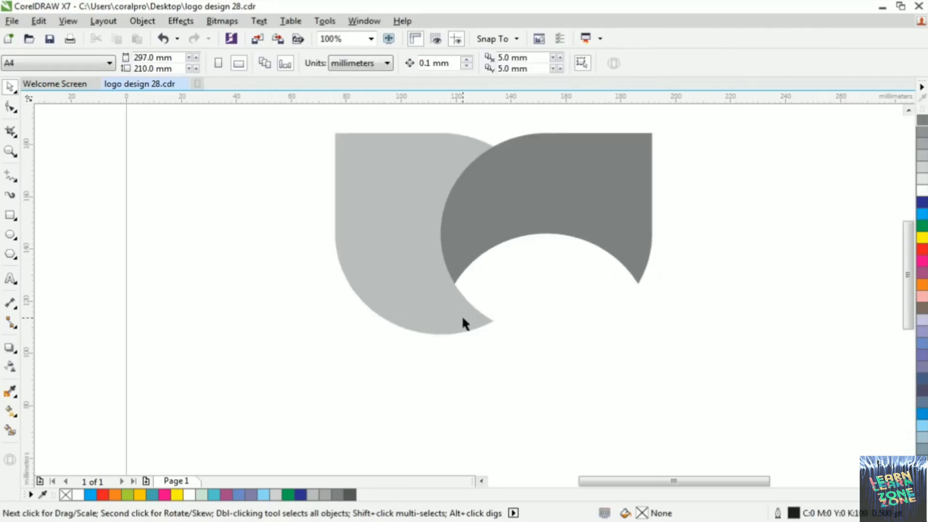
Duplicate the dark grey shape directly below the overlapping pair
{"action": "scroll", "coordinate": [477, 265], "scroll_direction": "down", "scroll_amount": 2}
{"action": "left_click_drag", "start_coordinate": [527, 227], "coordinate": [544, 341]}
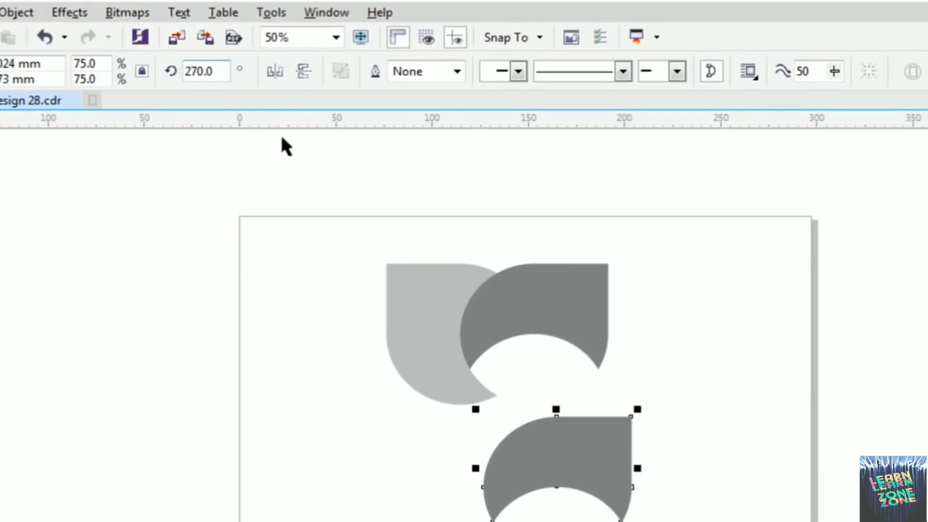
{"action": "left_click", "coordinate": [585, 471]}
{"action": "left_click_drag", "start_coordinate": [641, 409], "coordinate": [610, 521]}
{"action": "key", "text": "ctrl+z"}
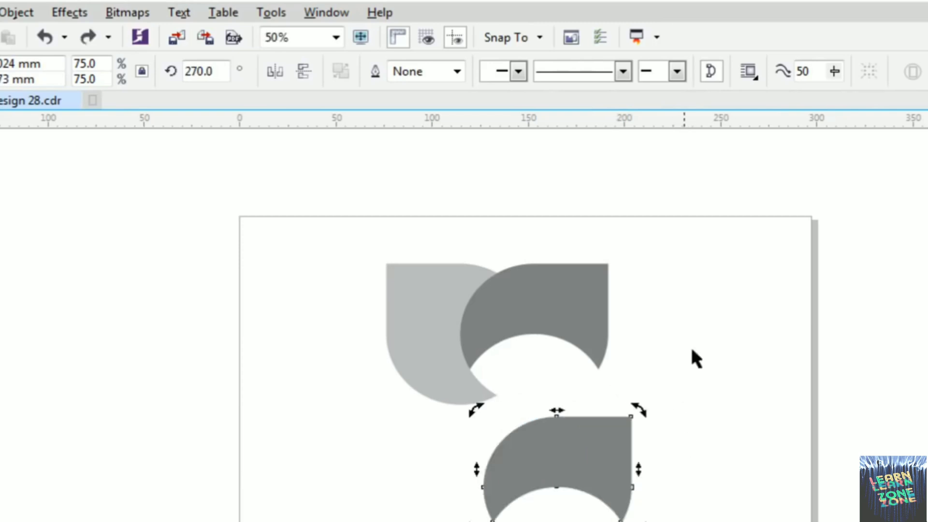
{"action": "left_click", "coordinate": [691, 348]}
Set the lower copy's rotation to 180° and fill it with 30% black grey
{"action": "left_click", "coordinate": [583, 431]}
{"action": "left_click", "coordinate": [222, 71]}
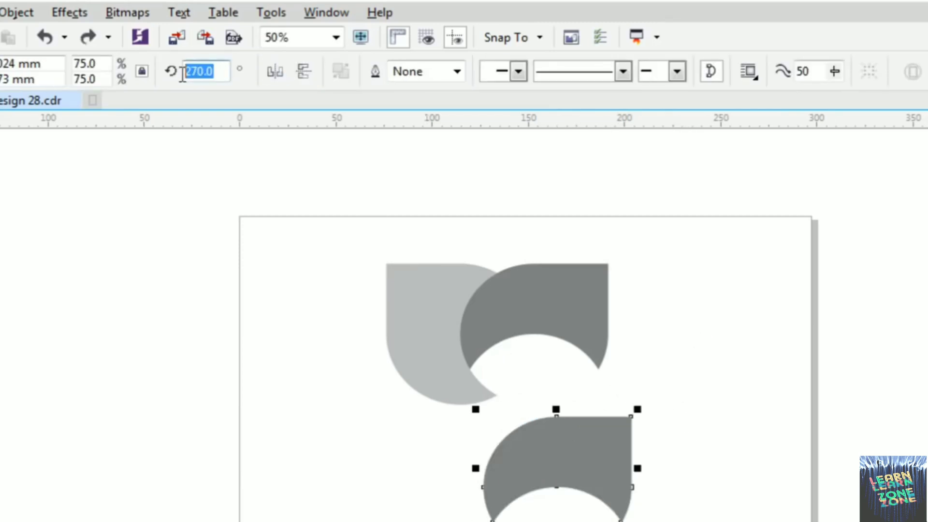
{"action": "type", "text": "180"}
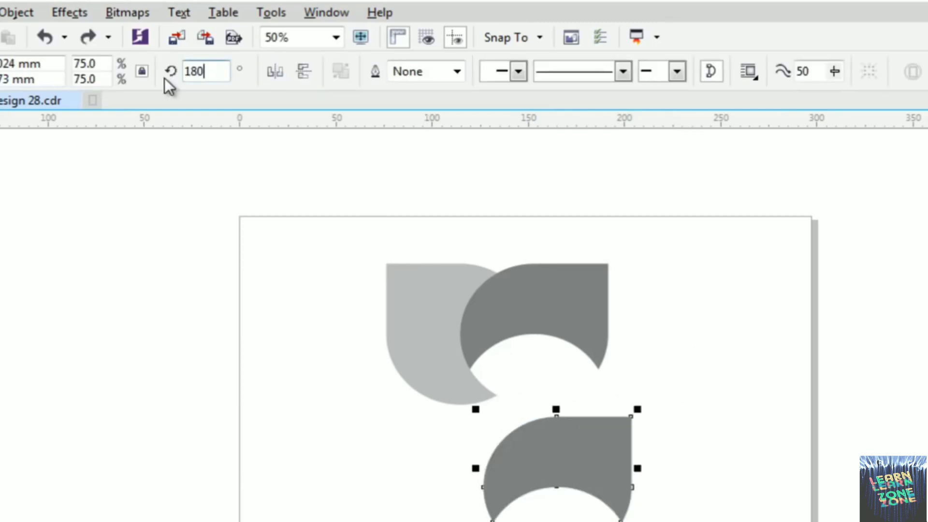
{"action": "key", "text": "Return"}
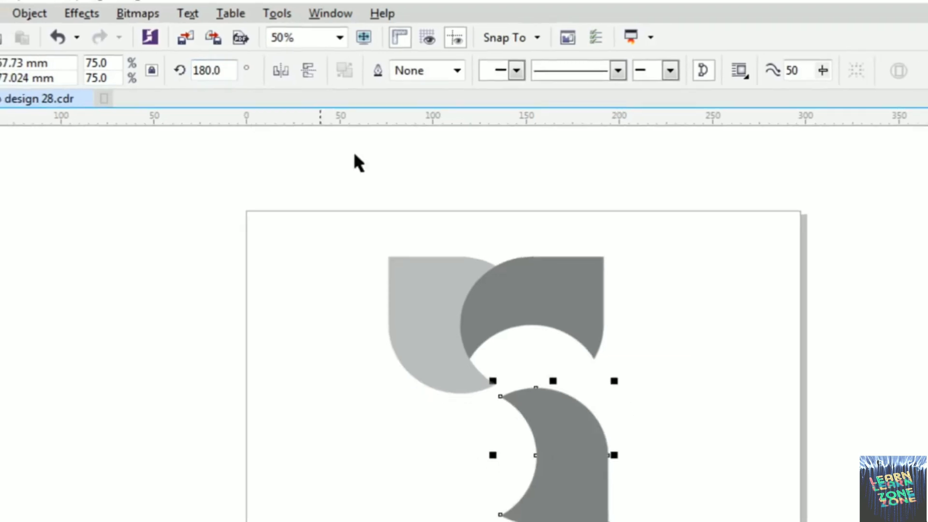
{"action": "left_click", "coordinate": [675, 373]}
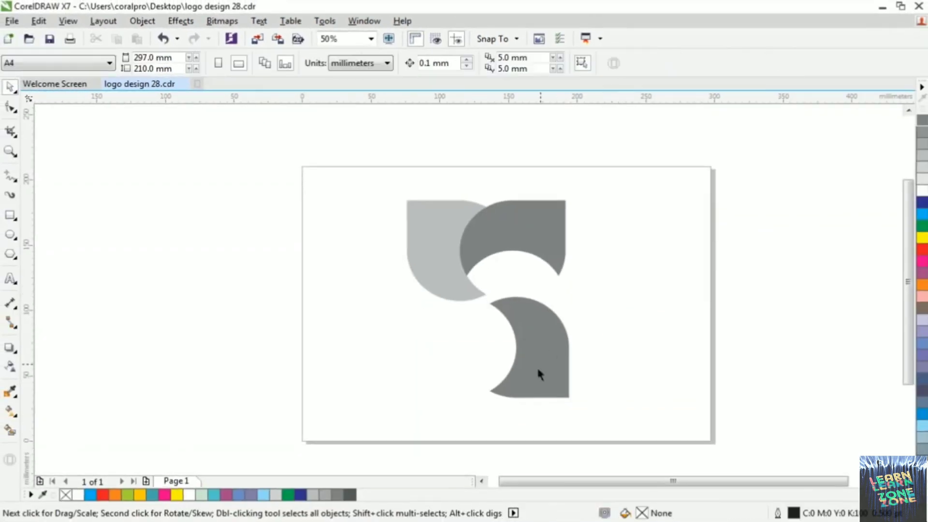
{"action": "left_click", "coordinate": [565, 481]}
{"action": "left_click", "coordinate": [921, 158]}
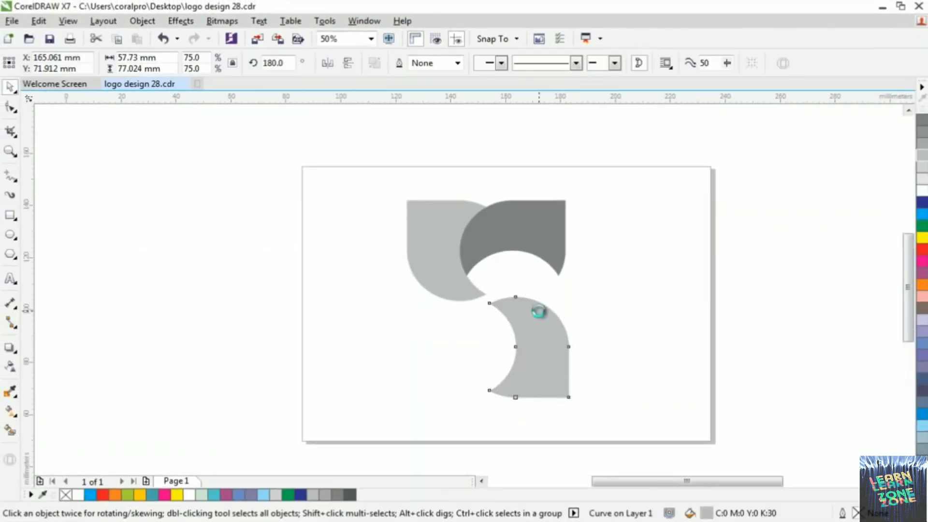
Fit the light grey copy's rounded end into the dark shape's concave arc, centred at about X 162.5 mm, Y 107.4 mm
{"action": "scroll", "coordinate": [536, 311], "scroll_direction": "up", "scroll_amount": 2}
{"action": "left_click_drag", "start_coordinate": [552, 358], "coordinate": [545, 267]}
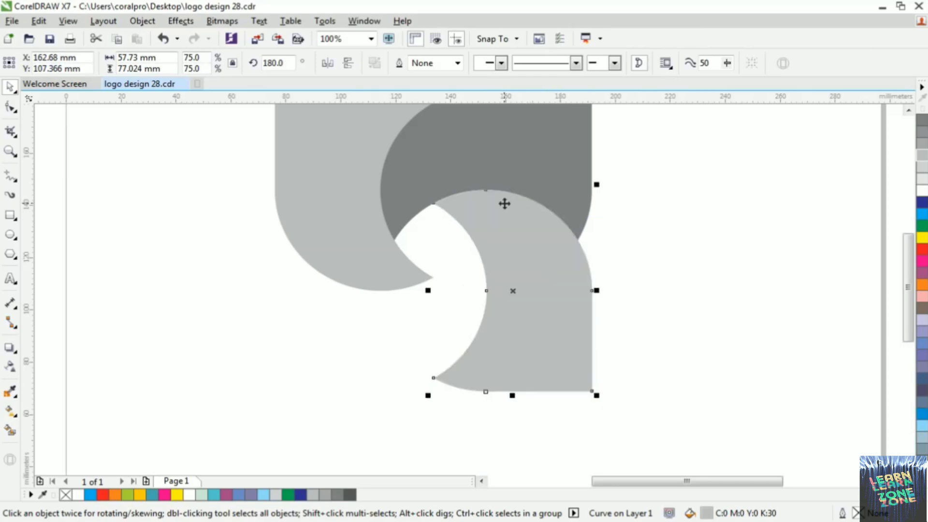
{"action": "scroll", "coordinate": [503, 203], "scroll_direction": "up", "scroll_amount": 2}
{"action": "left_click_drag", "start_coordinate": [515, 227], "coordinate": [527, 242]}
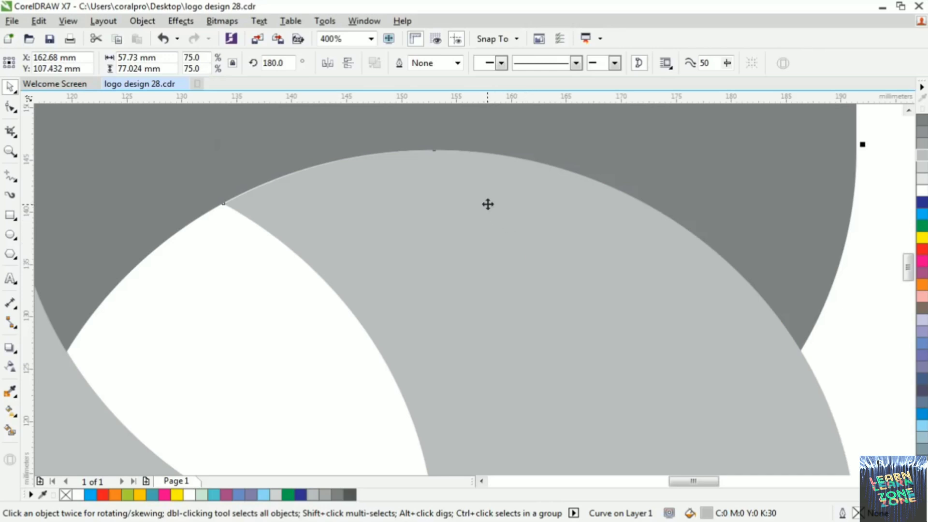
{"action": "key", "text": "ctrl+z"}
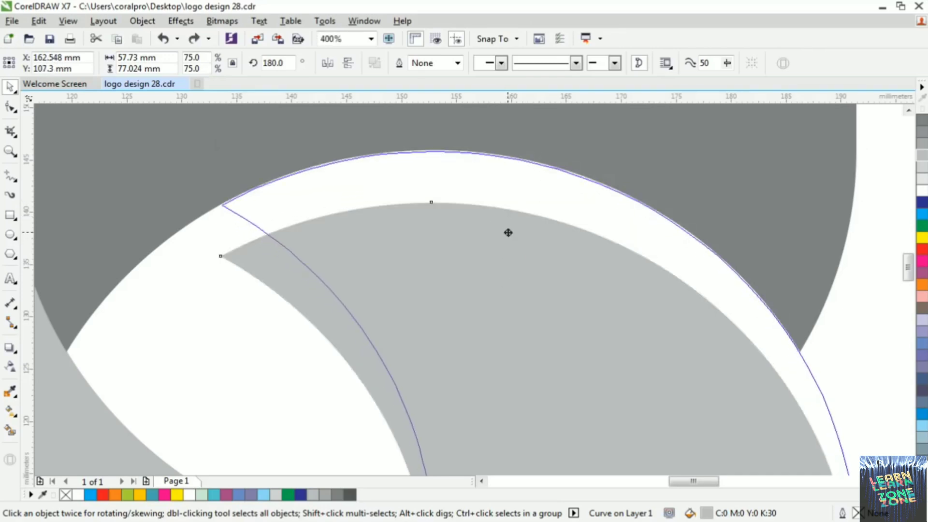
{"action": "left_click_drag", "start_coordinate": [508, 233], "coordinate": [507, 230]}
{"action": "scroll", "coordinate": [483, 193], "scroll_direction": "down", "scroll_amount": 3}
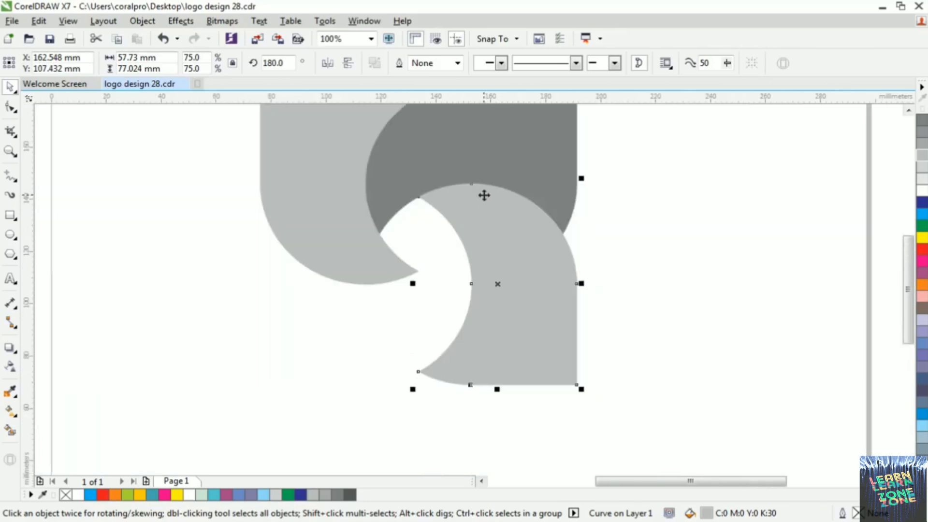
{"action": "left_click", "coordinate": [611, 218]}
Duplicate the lower light grey shape to the page's lower left, at about X 55.7 mm, Y 58.2 mm
{"action": "scroll", "coordinate": [546, 231], "scroll_direction": "down", "scroll_amount": 2}
{"action": "scroll", "coordinate": [546, 231], "scroll_direction": "up", "scroll_amount": 1}
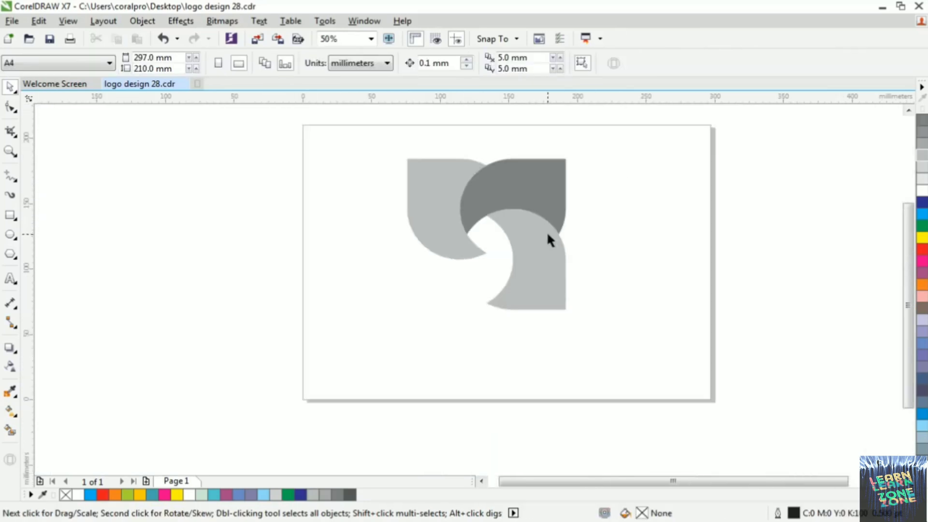
{"action": "left_click_drag", "start_coordinate": [552, 260], "coordinate": [408, 323]}
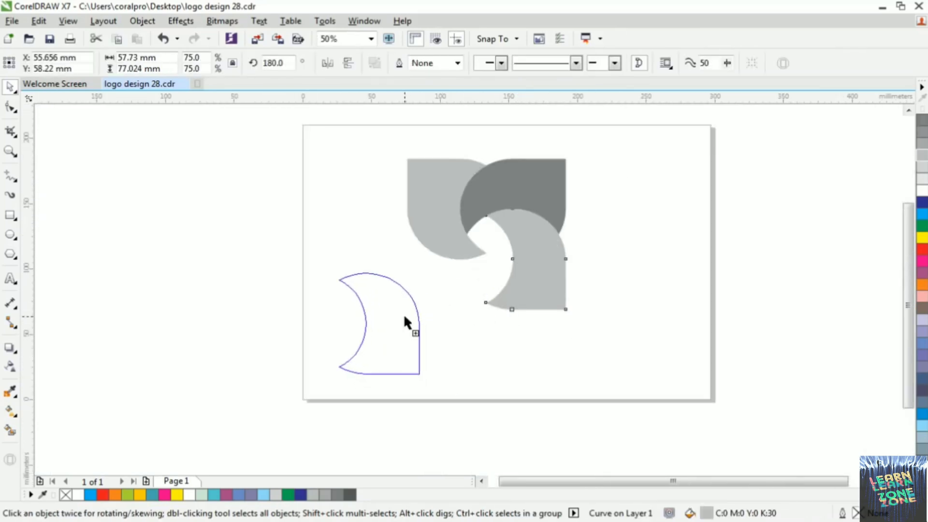
{"action": "left_click", "coordinate": [398, 292]}
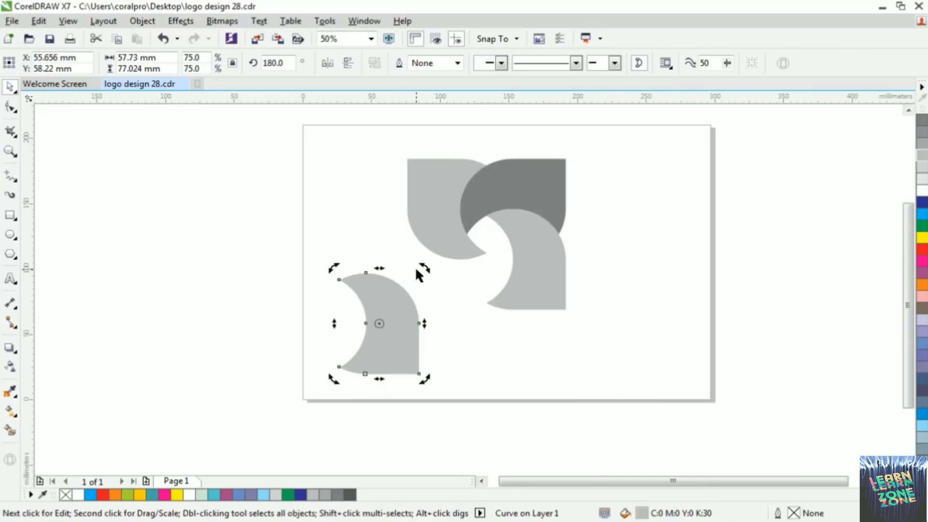
{"action": "left_click_drag", "start_coordinate": [422, 266], "coordinate": [436, 364]}
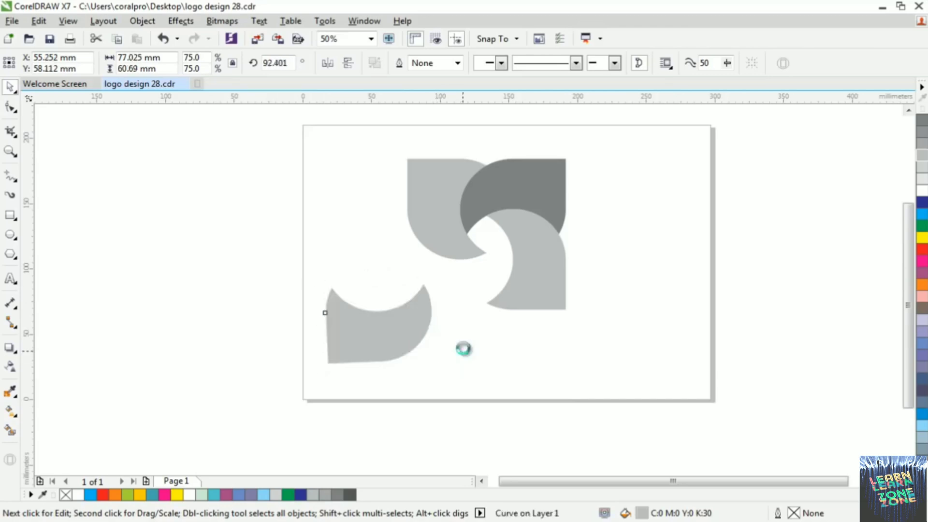
{"action": "key", "text": "ctrl+z"}
Set the rotation of the lower-left copy to 90°
{"action": "left_click", "coordinate": [281, 64]}
{"action": "double_click", "coordinate": [203, 70]}
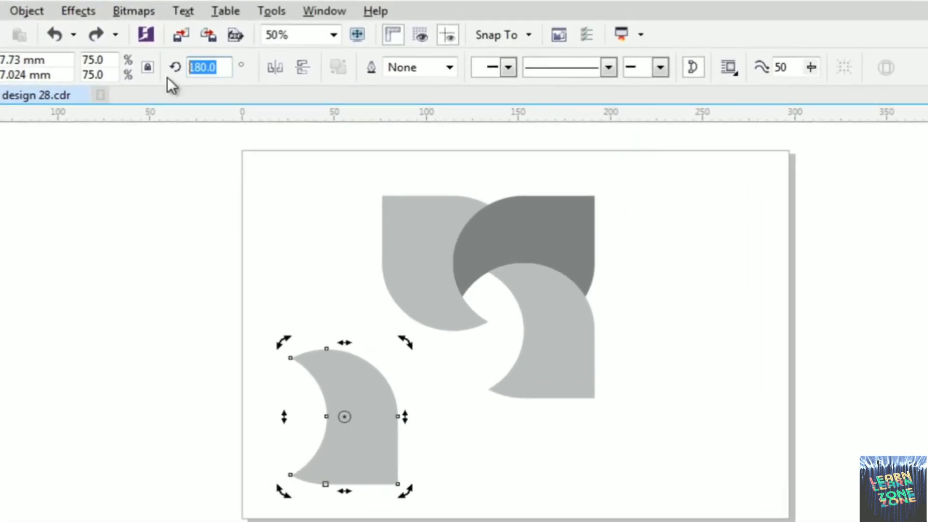
{"action": "type", "text": "90"}
{"action": "key", "text": "Return"}
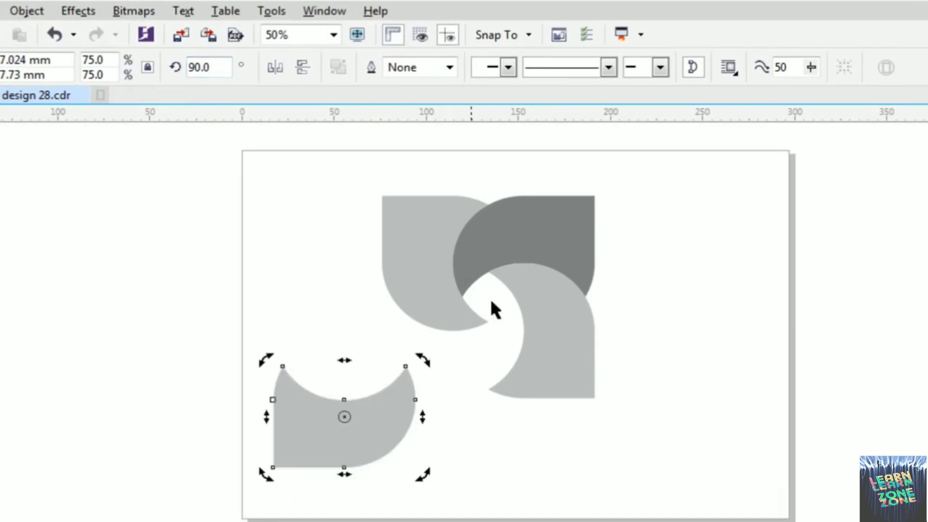
Move the fourth shape to about X 107.4 mm, Y 78.6 mm beside the others and fill it with 60% black grey
{"action": "left_click", "coordinate": [712, 392]}
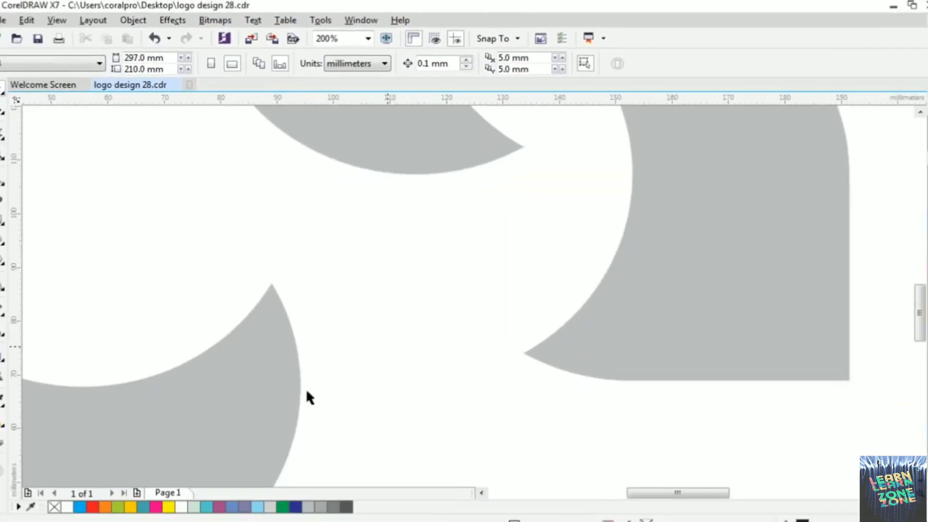
{"action": "left_click_drag", "start_coordinate": [299, 385], "coordinate": [591, 274]}
{"action": "scroll", "coordinate": [478, 296], "scroll_direction": "down", "scroll_amount": 2}
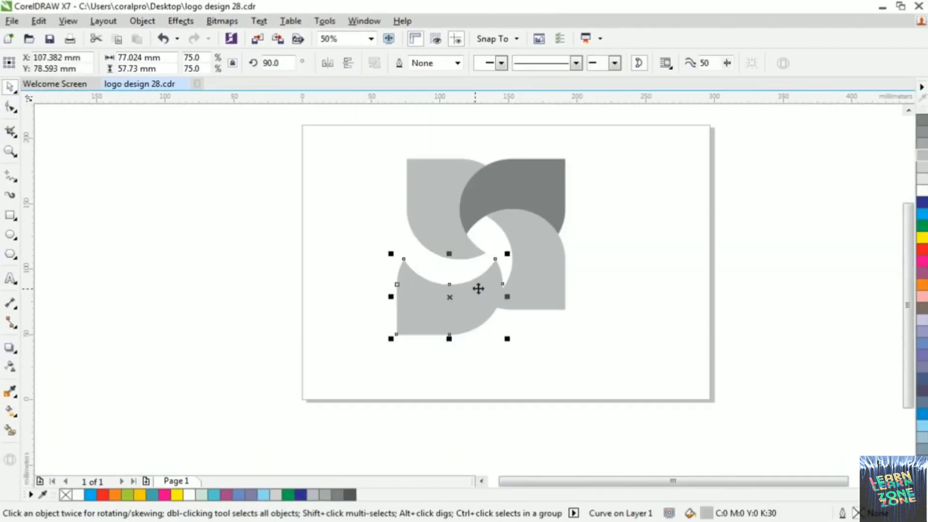
{"action": "left_click", "coordinate": [923, 123]}
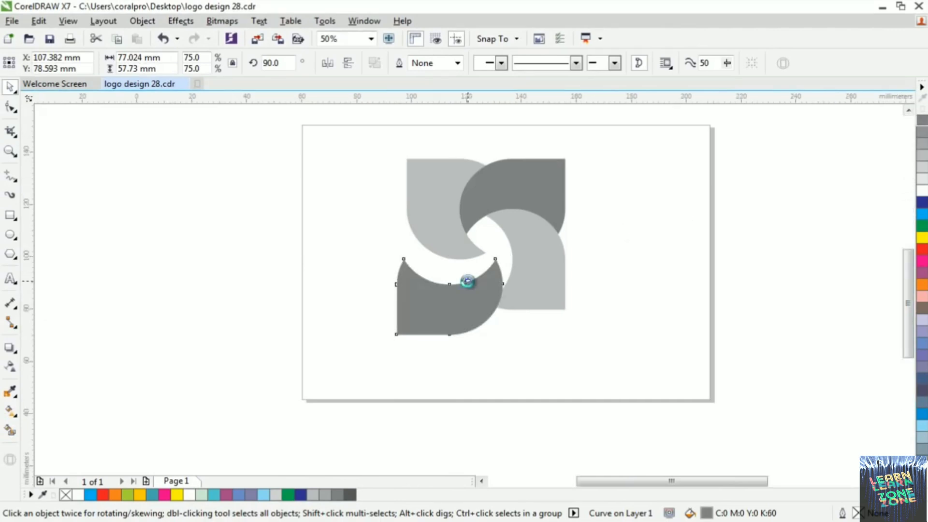
Fit the fourth shape's concave arc against the first shape's rounded end, centred at about X 114.5 mm, Y 97.8 mm
{"action": "scroll", "coordinate": [467, 281], "scroll_direction": "up", "scroll_amount": 2}
{"action": "left_click_drag", "start_coordinate": [499, 321], "coordinate": [536, 244]}
{"action": "mouse_move", "coordinate": [523, 275]}
{"action": "left_mouse_down"}
{"action": "mouse_move", "coordinate": [518, 271]}
{"action": "mouse_move", "coordinate": [528, 272]}
{"action": "left_mouse_up"}
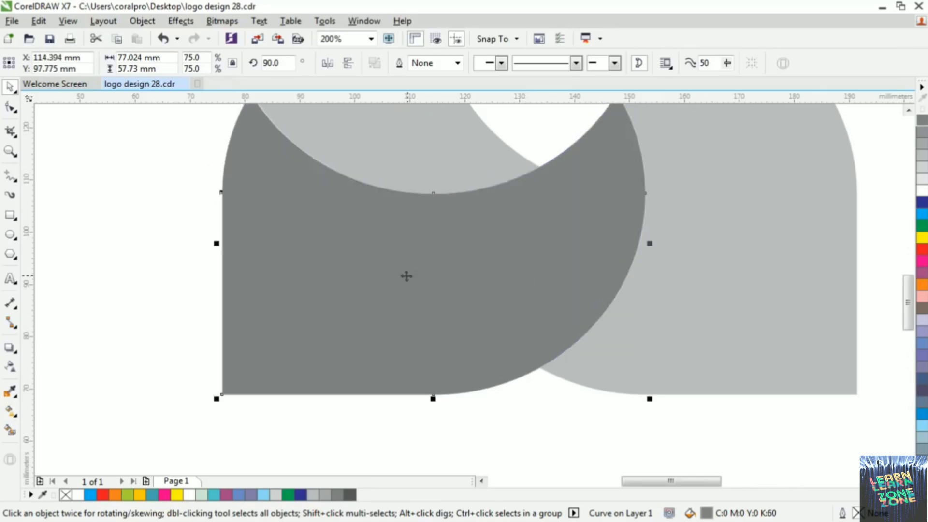
{"action": "scroll", "coordinate": [396, 276], "scroll_direction": "down", "scroll_amount": 1}
{"action": "scroll", "coordinate": [375, 222], "scroll_direction": "up", "scroll_amount": 2}
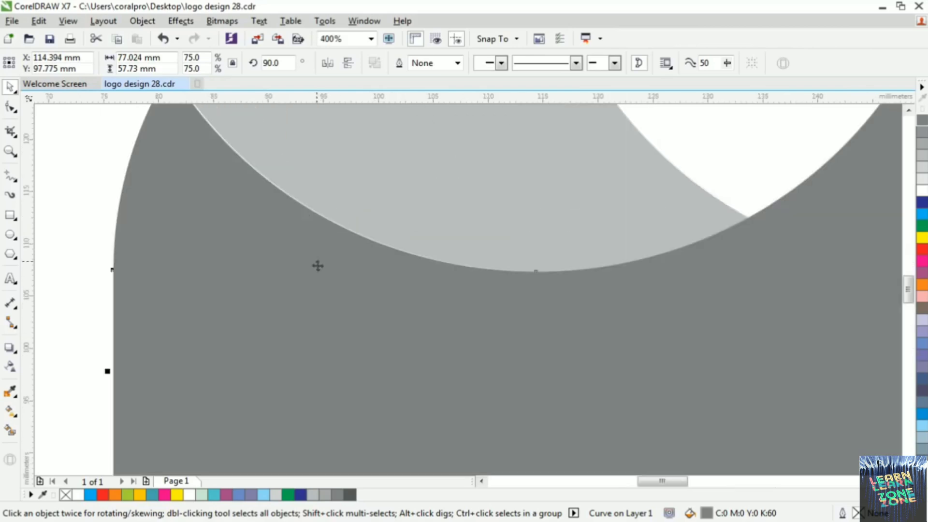
{"action": "scroll", "coordinate": [317, 265], "scroll_direction": "down", "scroll_amount": 1}
{"action": "scroll", "coordinate": [309, 198], "scroll_direction": "up", "scroll_amount": 1}
{"action": "left_click_drag", "start_coordinate": [252, 263], "coordinate": [255, 273]}
{"action": "scroll", "coordinate": [254, 262], "scroll_direction": "down", "scroll_amount": 2}
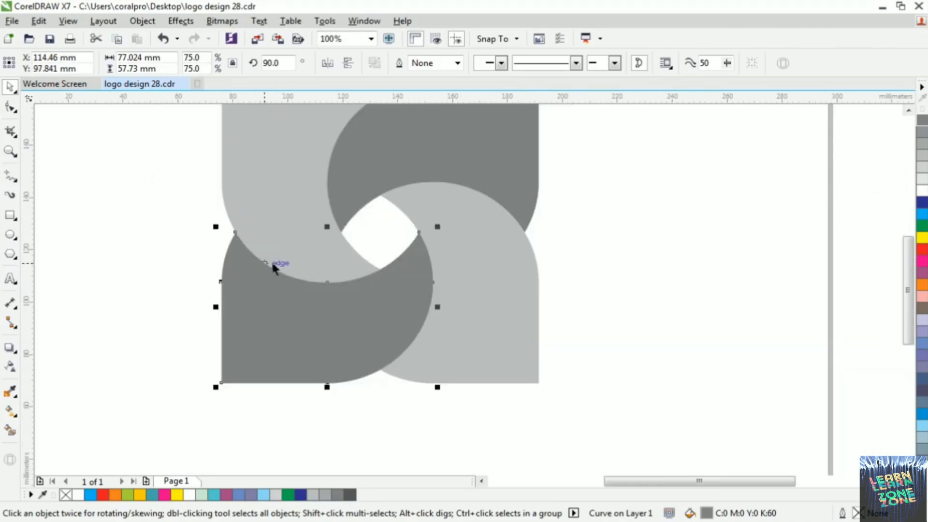
{"action": "left_click", "coordinate": [607, 261]}
Select all four shapes and move them together to about X 167.1 mm, Y 97.8 mm on the page
{"action": "scroll", "coordinate": [454, 240], "scroll_direction": "down", "scroll_amount": 2}
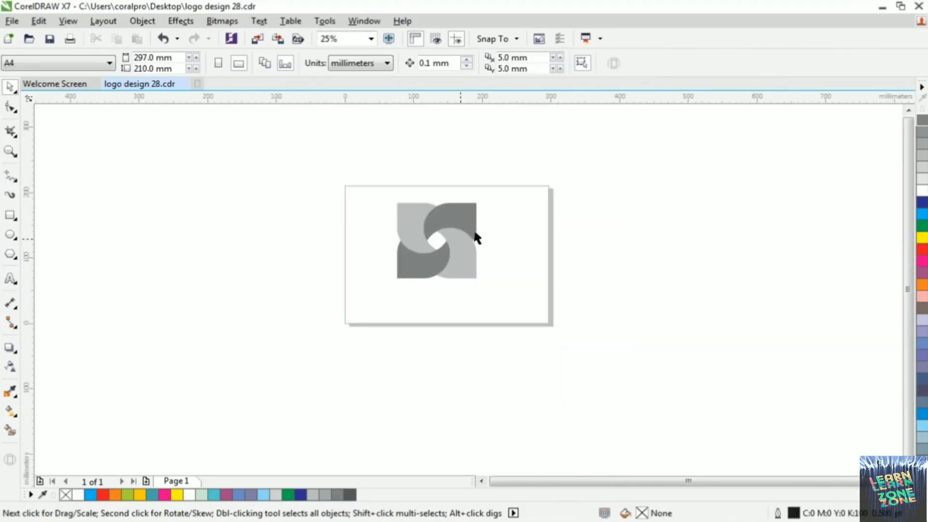
{"action": "left_click_drag", "start_coordinate": [377, 193], "coordinate": [499, 290]}
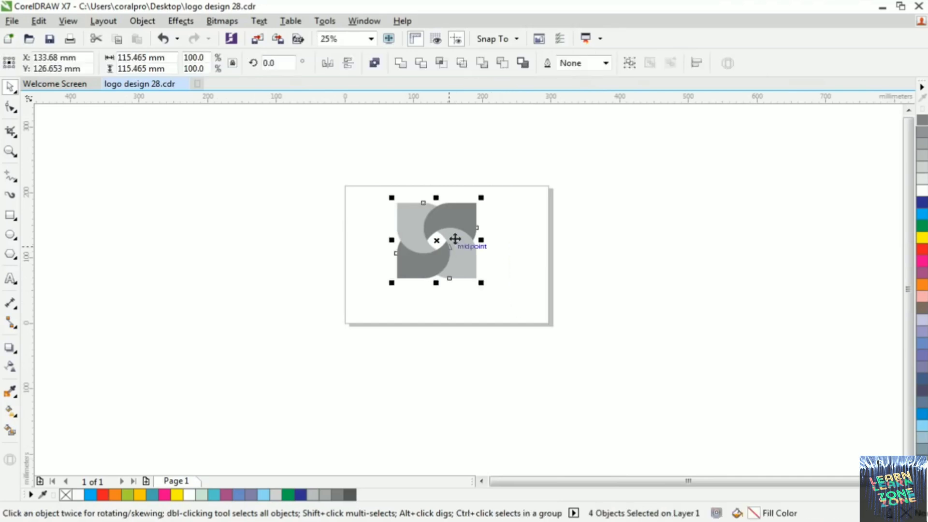
{"action": "left_click_drag", "start_coordinate": [453, 238], "coordinate": [478, 248]}
{"action": "scroll", "coordinate": [481, 259], "scroll_direction": "up", "scroll_amount": 1}
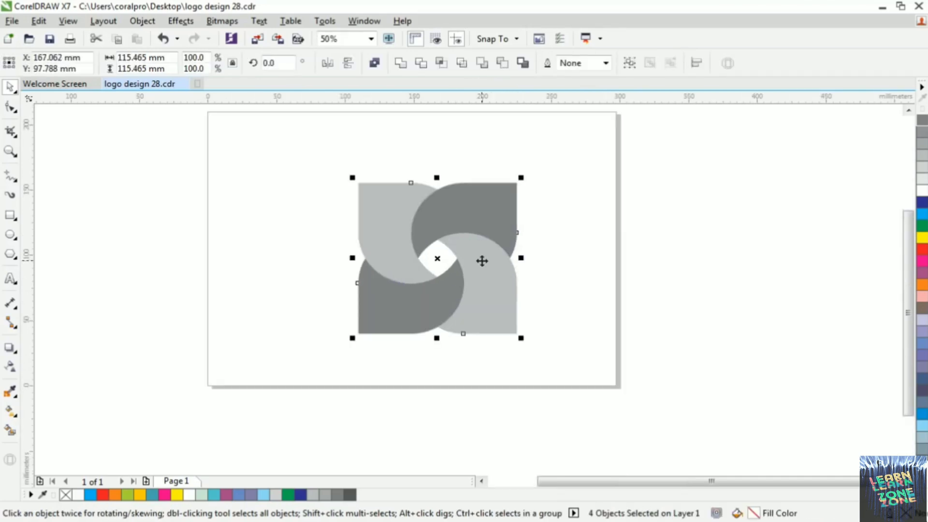
Select all four pinwheel shapes and group them into one object
{"action": "left_click", "coordinate": [560, 281]}
{"action": "left_click_drag", "start_coordinate": [334, 164], "coordinate": [590, 377]}
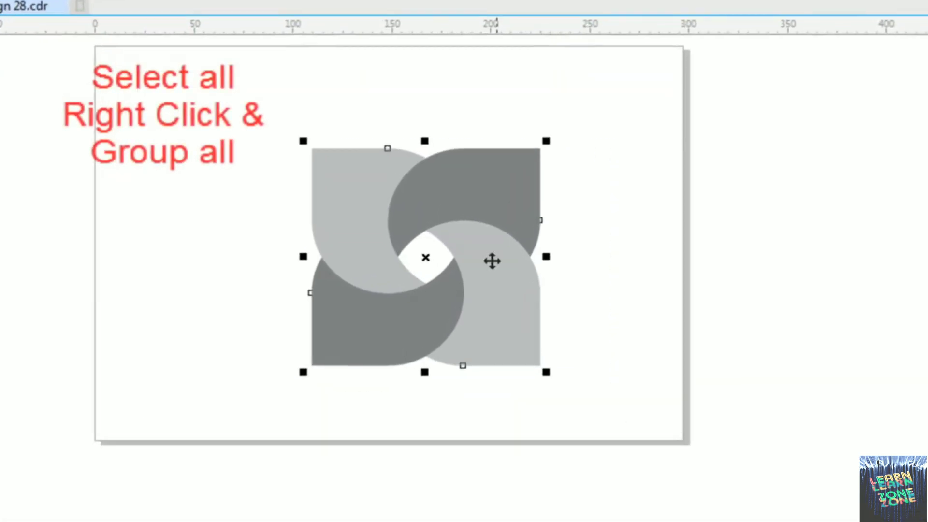
{"action": "right_click", "coordinate": [490, 253]}
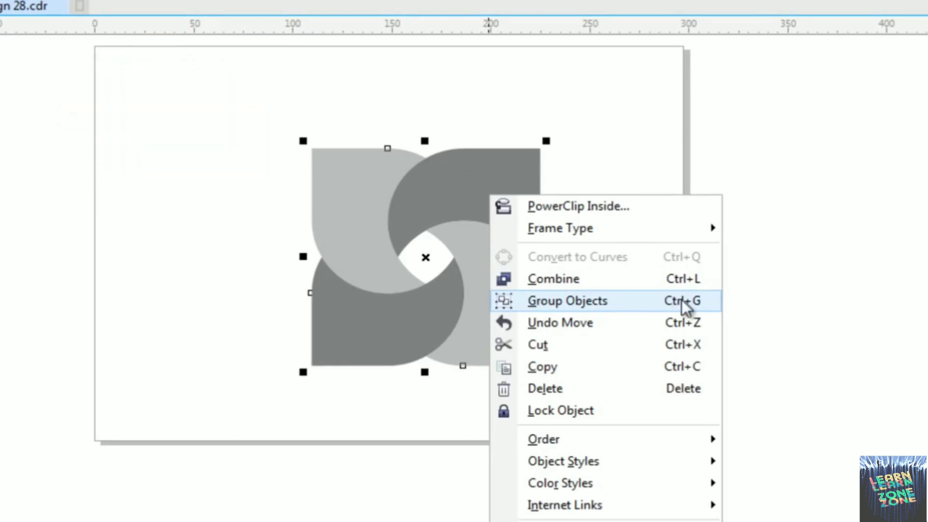
{"action": "left_click", "coordinate": [627, 309]}
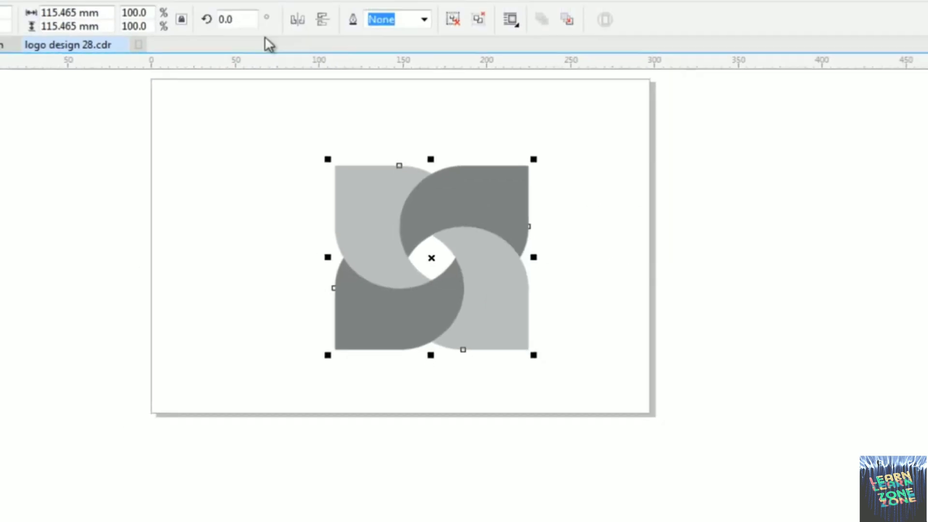
Rotate the group 45° and centre it on the page
{"action": "left_click_drag", "start_coordinate": [284, 64], "coordinate": [259, 68]}
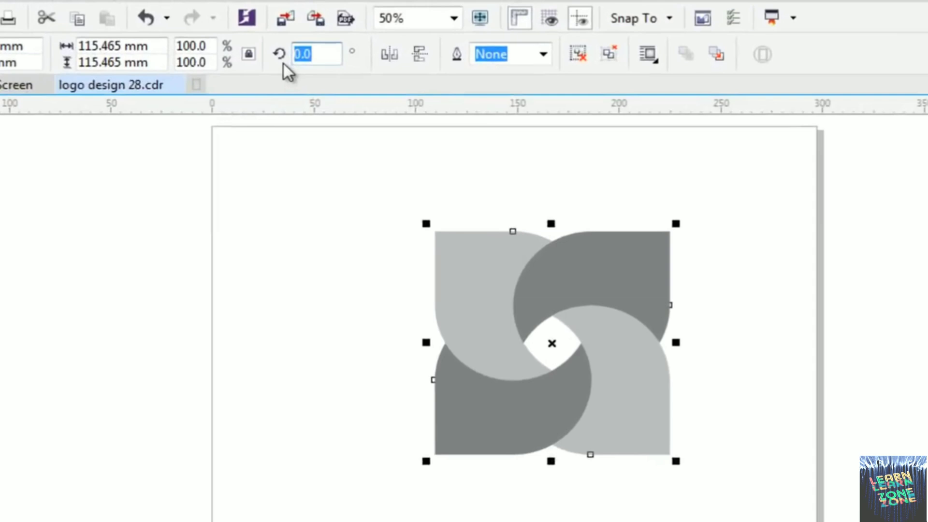
{"action": "type", "text": "45"}
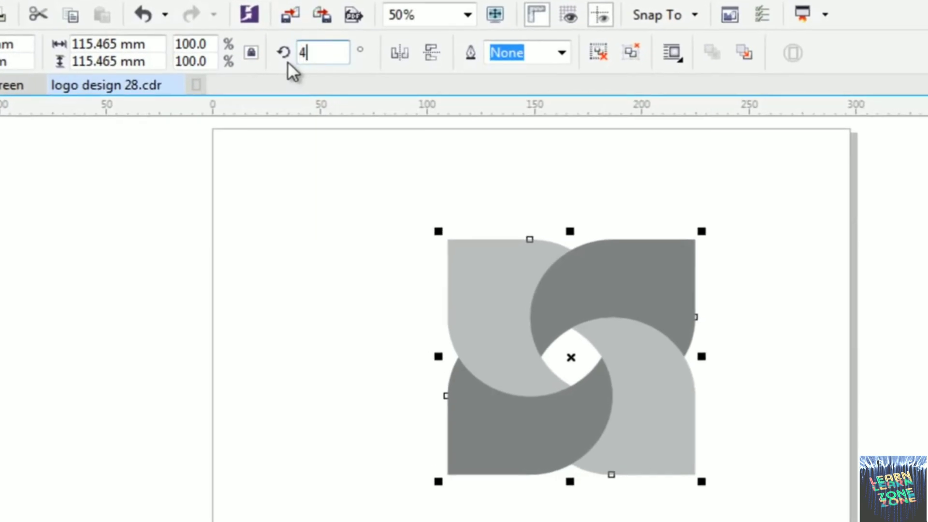
{"action": "key", "text": "Return"}
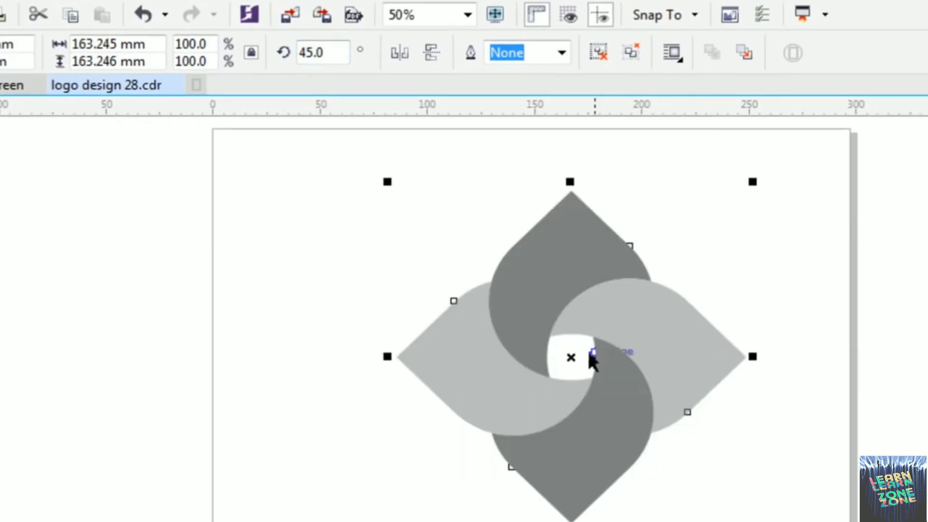
{"action": "key", "text": "p"}
{"action": "left_click", "coordinate": [758, 363]}
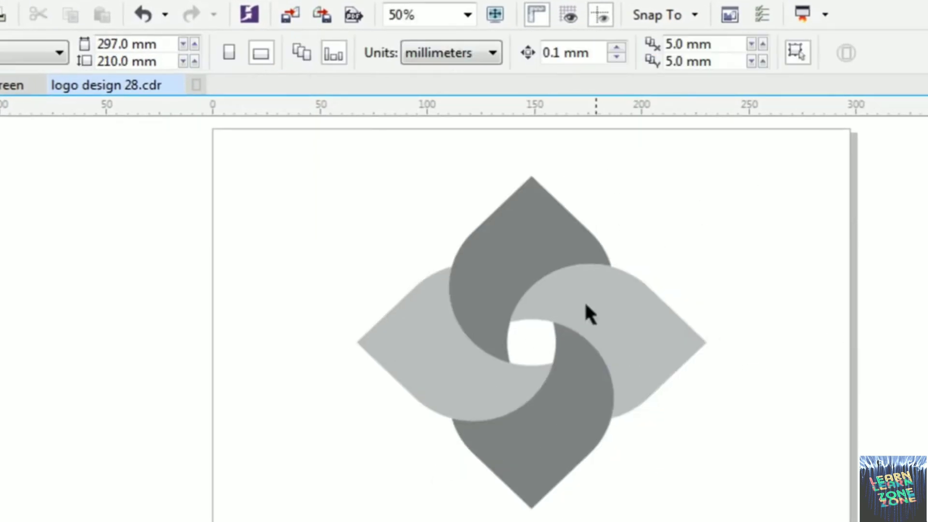
Ungroup all objects in the rotated pinwheel and clear the selection
{"action": "left_click", "coordinate": [562, 302]}
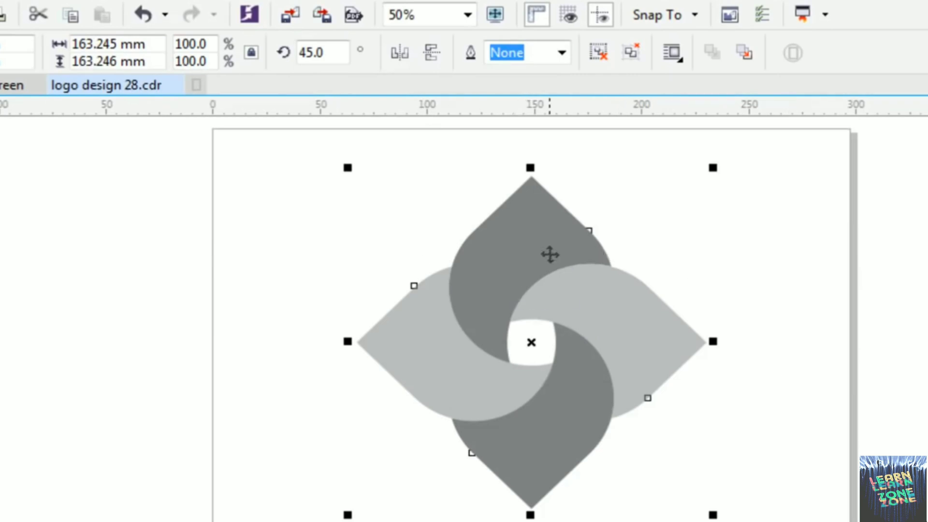
{"action": "right_click", "coordinate": [550, 253]}
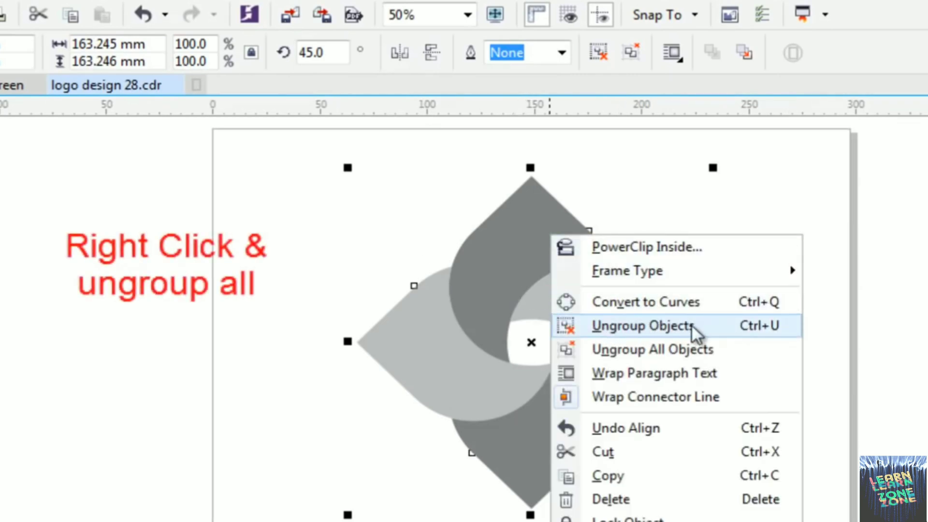
{"action": "left_click", "coordinate": [704, 350]}
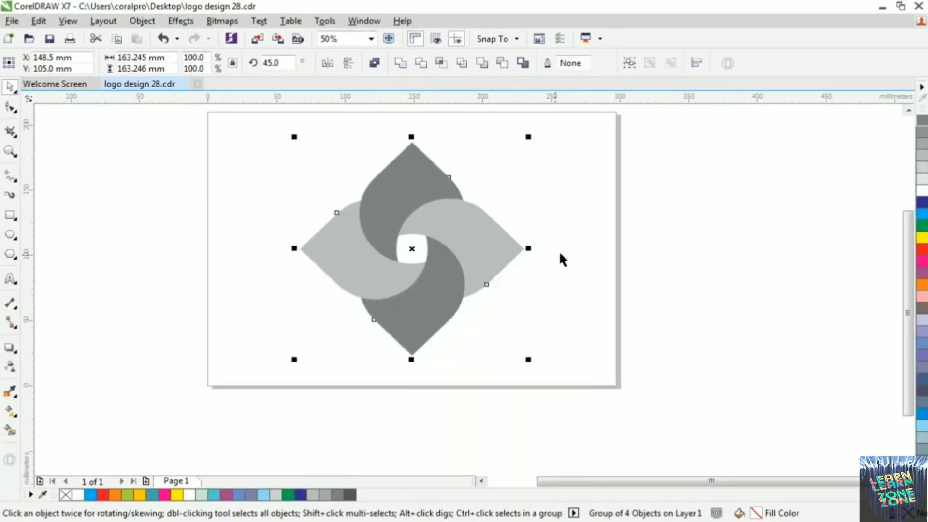
{"action": "left_click", "coordinate": [561, 257]}
Try moving each of the four petals separately, undoing every move
{"action": "left_click_drag", "start_coordinate": [486, 243], "coordinate": [544, 248]}
{"action": "key", "text": "ctrl+z"}
{"action": "left_click_drag", "start_coordinate": [344, 262], "coordinate": [309, 269]}
{"action": "key", "text": "ctrl+z"}
{"action": "left_click_drag", "start_coordinate": [410, 193], "coordinate": [403, 172]}
{"action": "key", "text": "ctrl+z"}
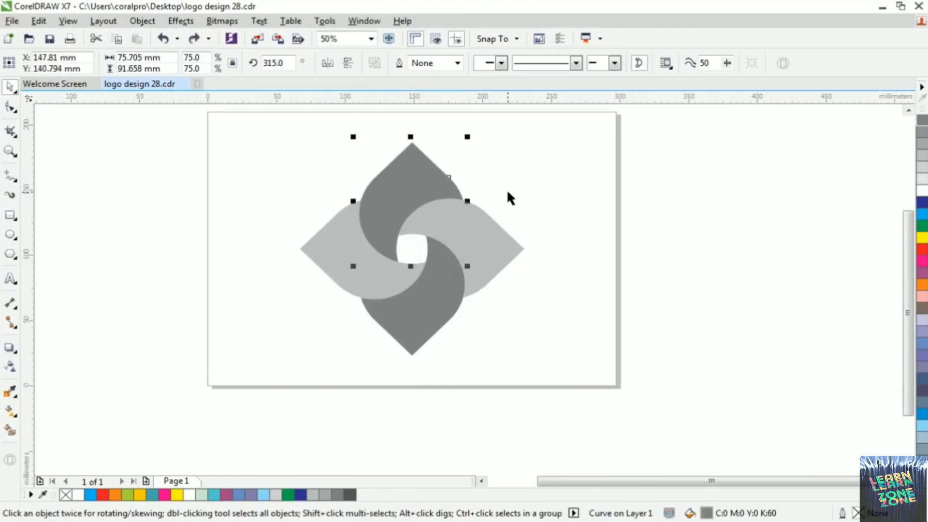
{"action": "left_click", "coordinate": [507, 190]}
{"action": "left_click_drag", "start_coordinate": [429, 289], "coordinate": [431, 300]}
{"action": "key", "text": "ctrl+z"}
Give the upper petal a horizontal linear fountain fill running from light blue to dark blue
{"action": "left_click", "coordinate": [407, 172]}
{"action": "left_click", "coordinate": [11, 411]}
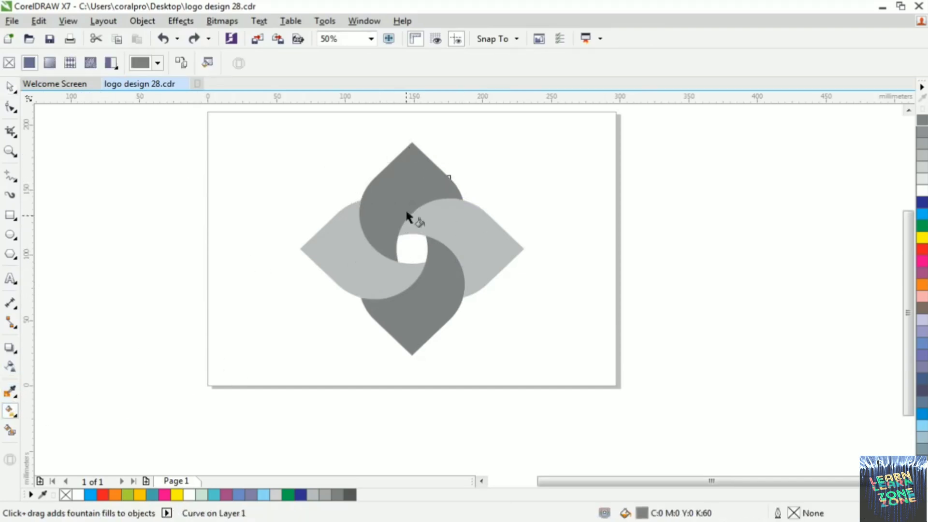
{"action": "left_click_drag", "start_coordinate": [364, 193], "coordinate": [458, 190]}
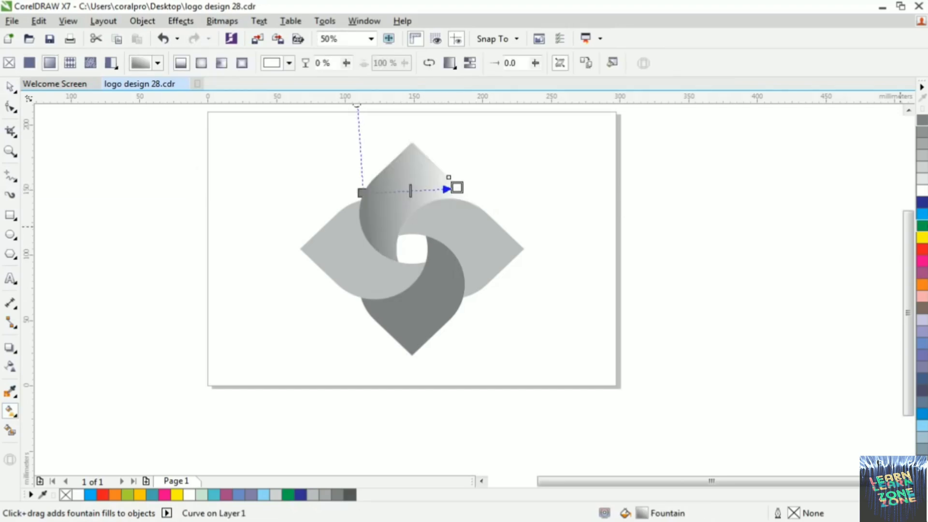
{"action": "left_click_drag", "start_coordinate": [366, 192], "coordinate": [363, 192]}
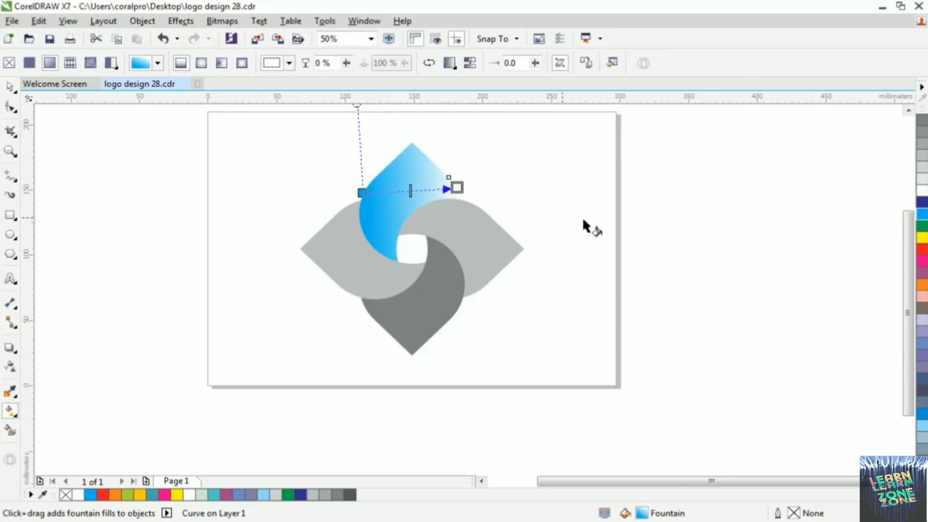
{"action": "left_click", "coordinate": [921, 215]}
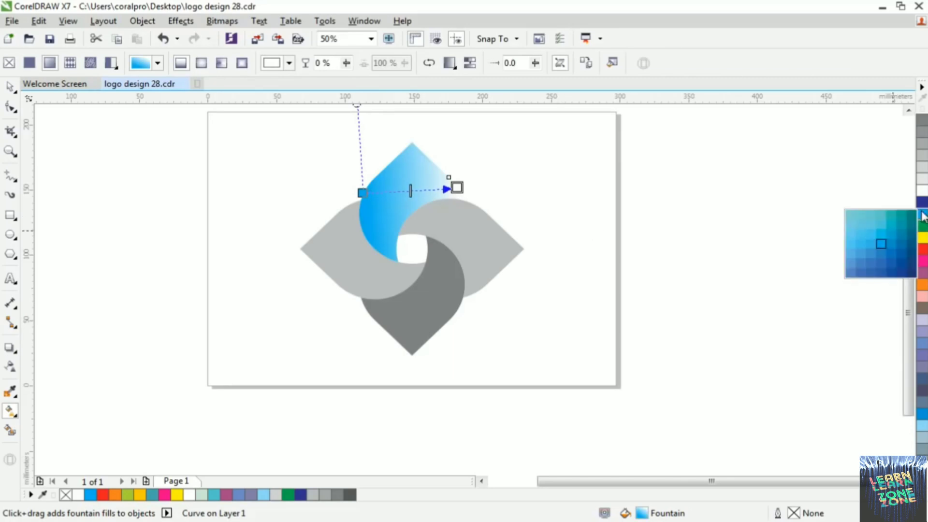
{"action": "left_click_drag", "start_coordinate": [901, 263], "coordinate": [456, 297]}
Give the right-hand petal a vertical linear fountain fill running from red down to orange
{"action": "left_click", "coordinate": [467, 245]}
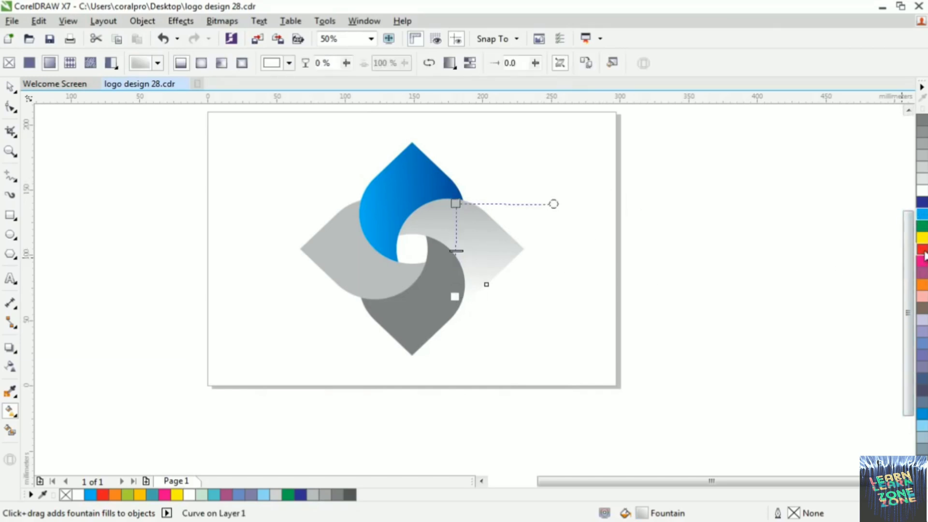
{"action": "left_click_drag", "start_coordinate": [924, 256], "coordinate": [457, 205]}
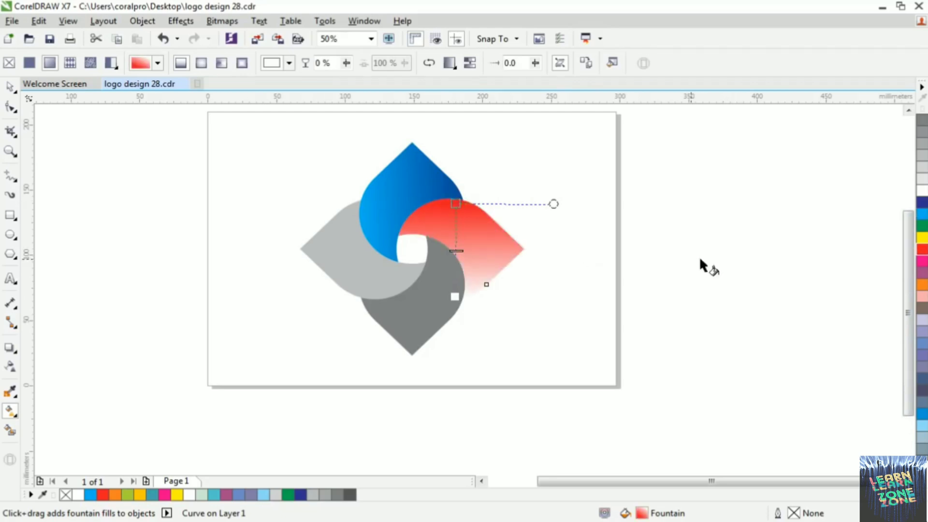
{"action": "left_click_drag", "start_coordinate": [924, 286], "coordinate": [468, 293]}
Give the lower petal a horizontal fountain fill from dark green at its right edge to lime green at its left
{"action": "left_click", "coordinate": [393, 301]}
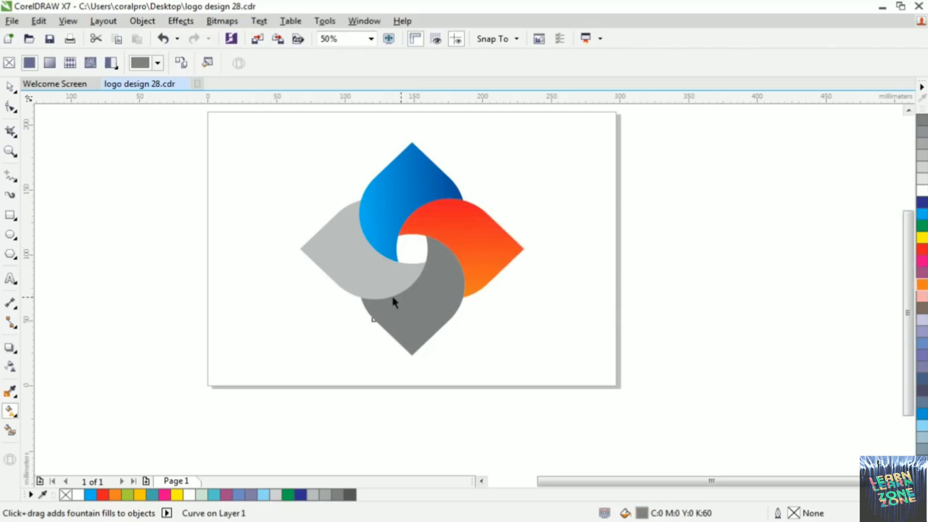
{"action": "left_click_drag", "start_coordinate": [460, 301], "coordinate": [361, 300]}
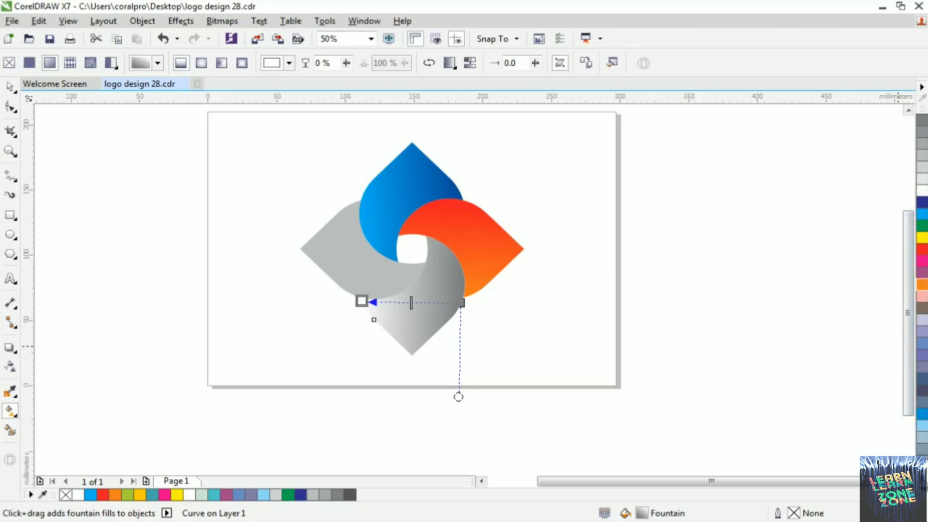
{"action": "left_click", "coordinate": [923, 483]}
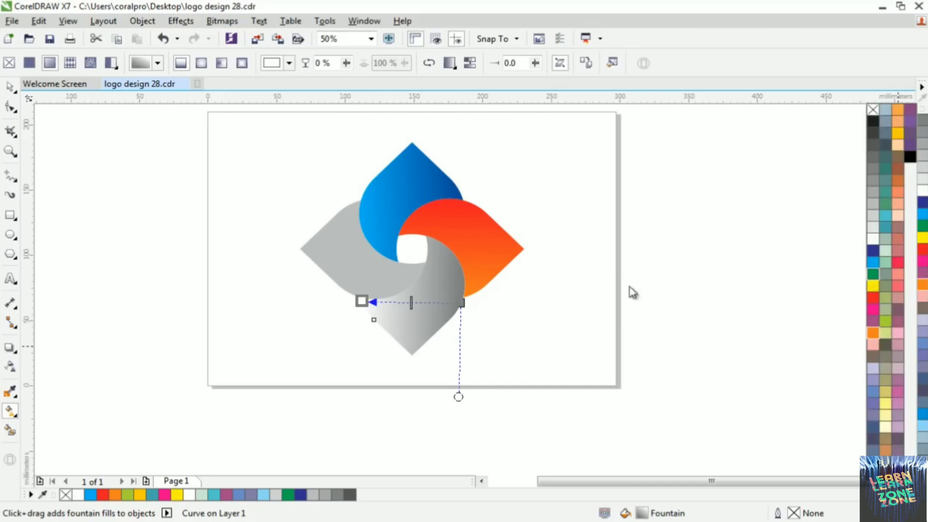
{"action": "left_click_drag", "start_coordinate": [465, 303], "coordinate": [460, 303]}
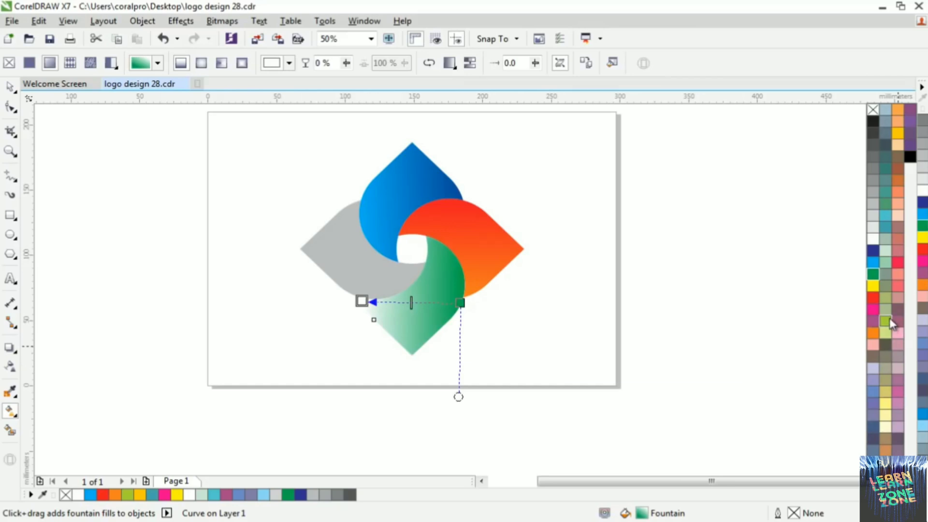
{"action": "left_click_drag", "start_coordinate": [890, 323], "coordinate": [366, 303]}
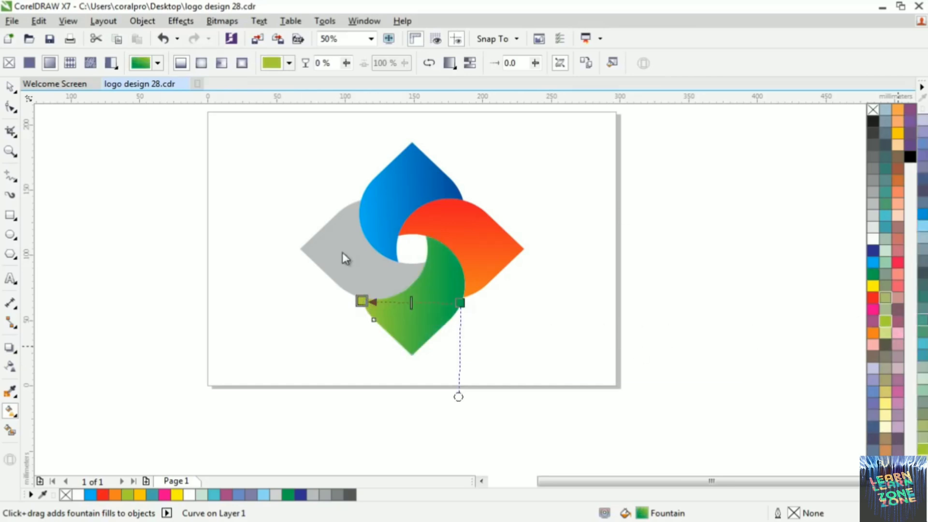
{"action": "left_click_drag", "start_coordinate": [356, 200], "coordinate": [360, 296]}
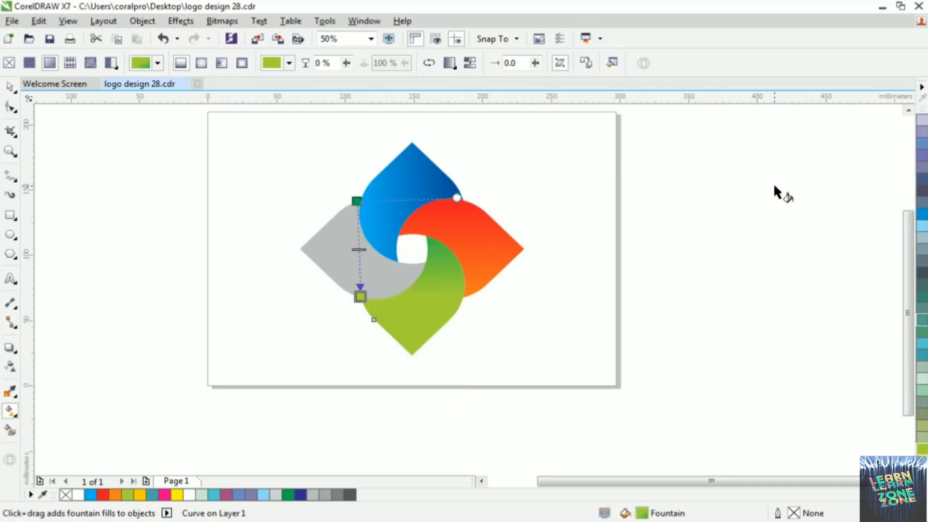
{"action": "mouse_move", "coordinate": [921, 215]}
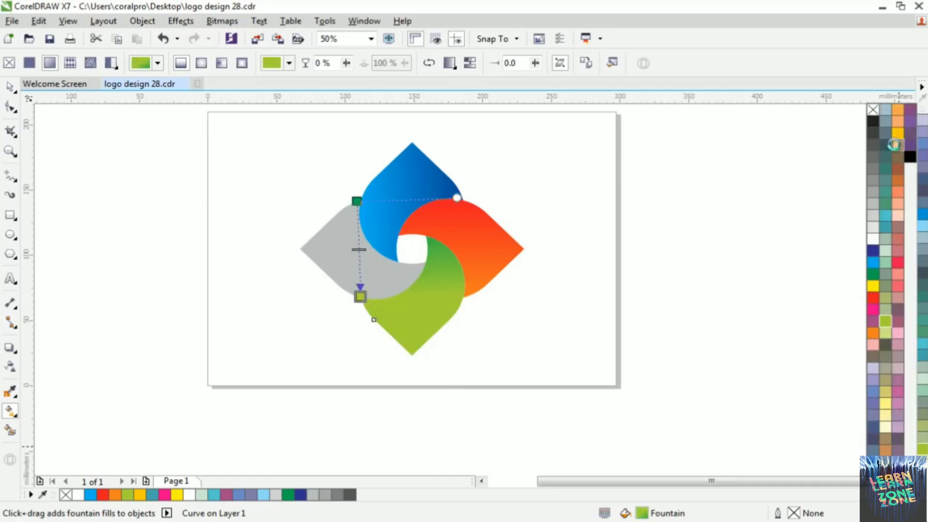
{"action": "left_click_drag", "start_coordinate": [897, 133], "coordinate": [606, 309]}
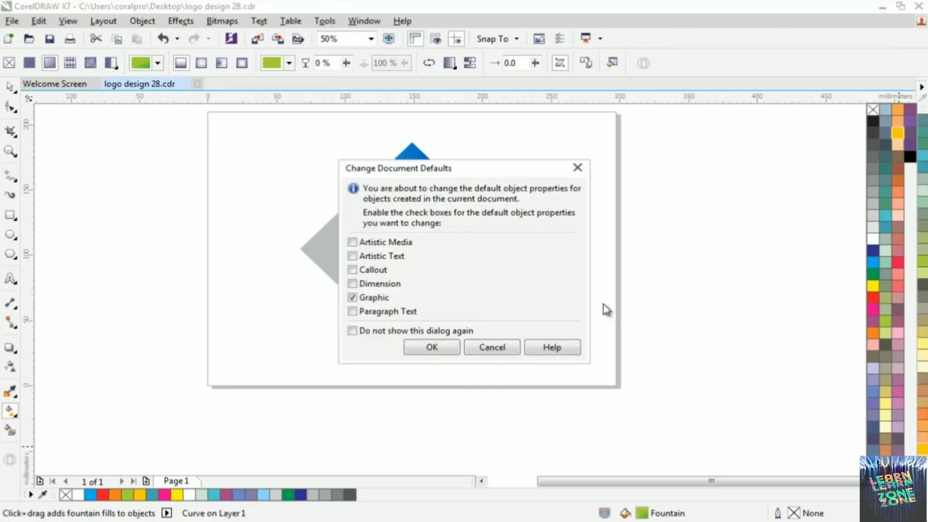
{"action": "left_click", "coordinate": [495, 350]}
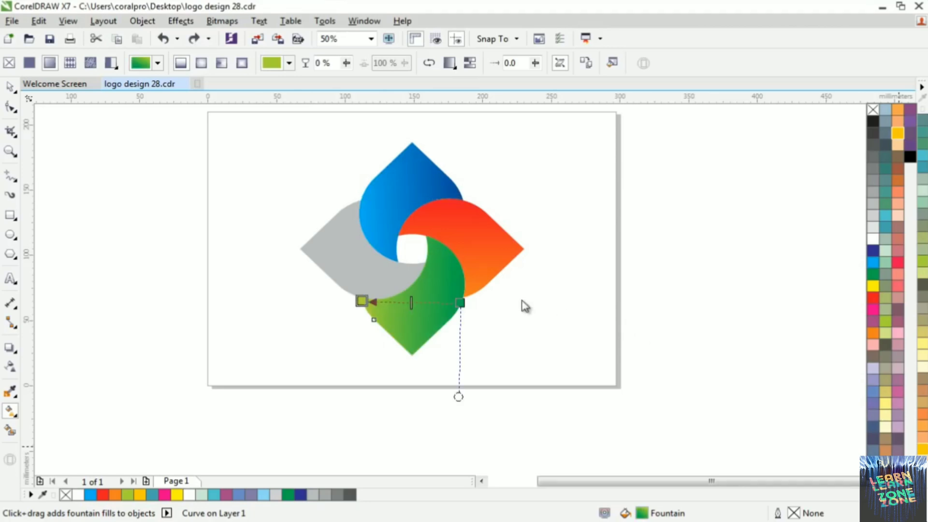
Give the left-hand petal a vertical linear fountain fill from yellow down to deep amber, and clear the selection
{"action": "left_click", "coordinate": [330, 252]}
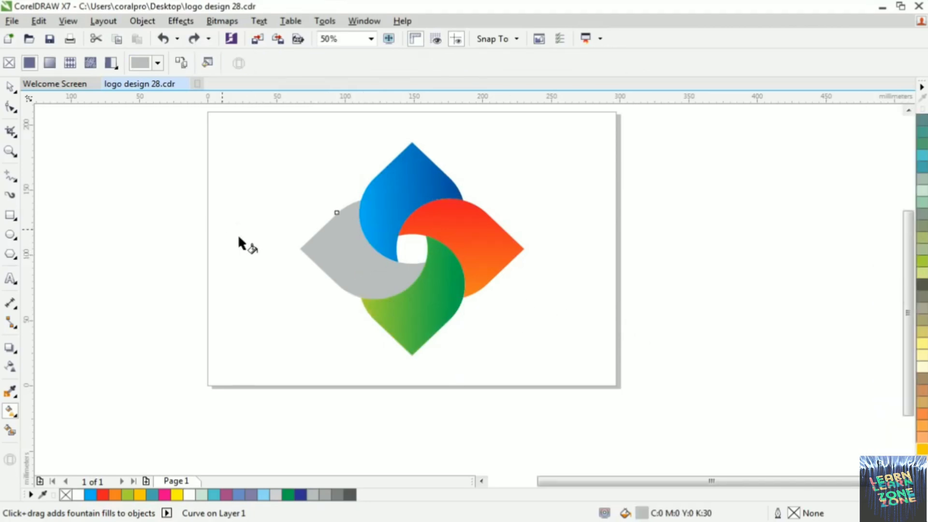
{"action": "left_click_drag", "start_coordinate": [347, 203], "coordinate": [351, 293]}
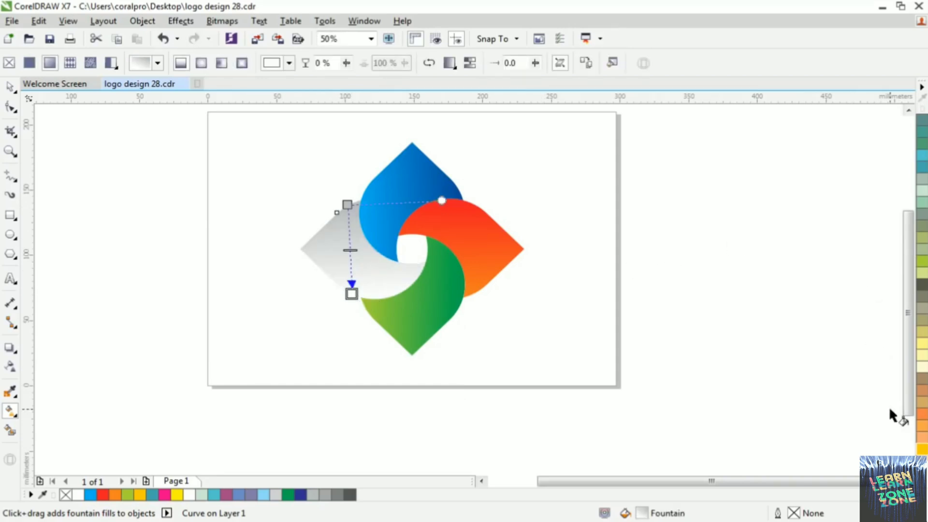
{"action": "left_click_drag", "start_coordinate": [357, 297], "coordinate": [352, 293]}
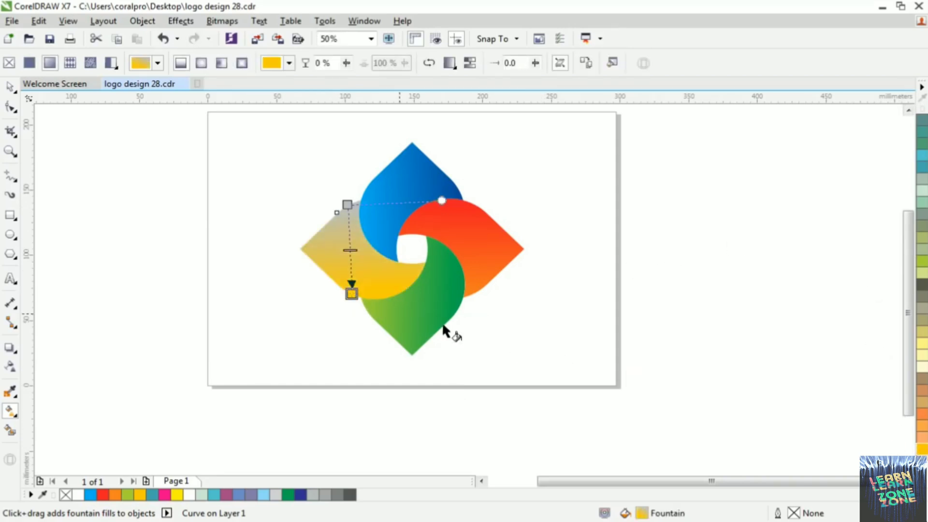
{"action": "left_click", "coordinate": [921, 484]}
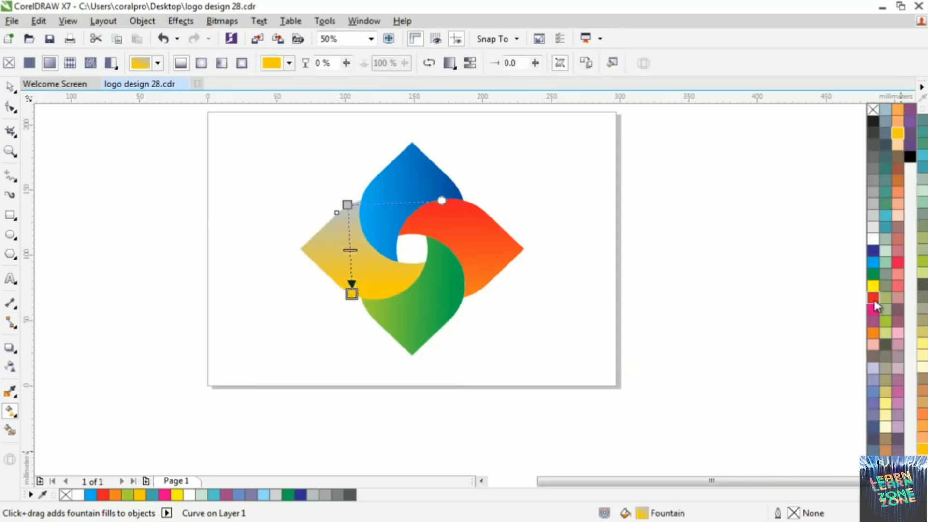
{"action": "left_click_drag", "start_coordinate": [423, 225], "coordinate": [348, 205]}
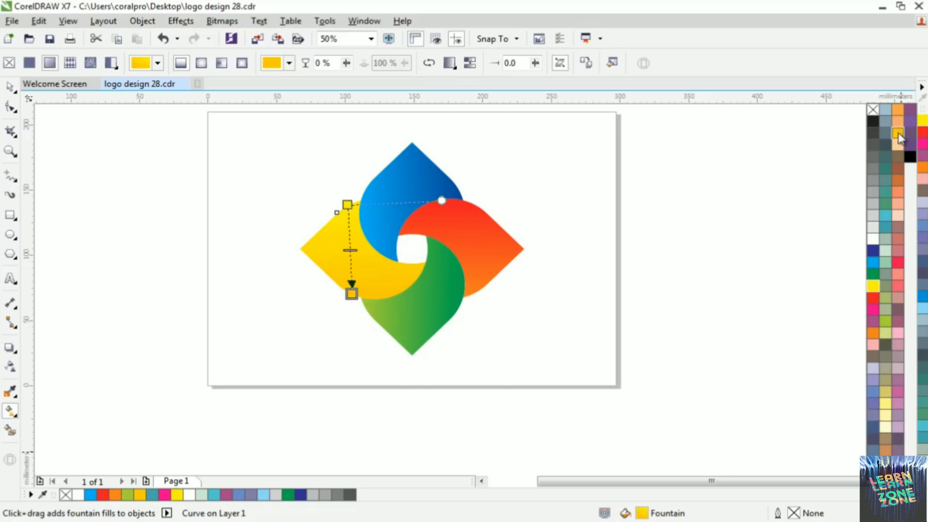
{"action": "left_click_drag", "start_coordinate": [898, 135], "coordinate": [465, 272]}
{"action": "left_click_drag", "start_coordinate": [360, 299], "coordinate": [355, 299]}
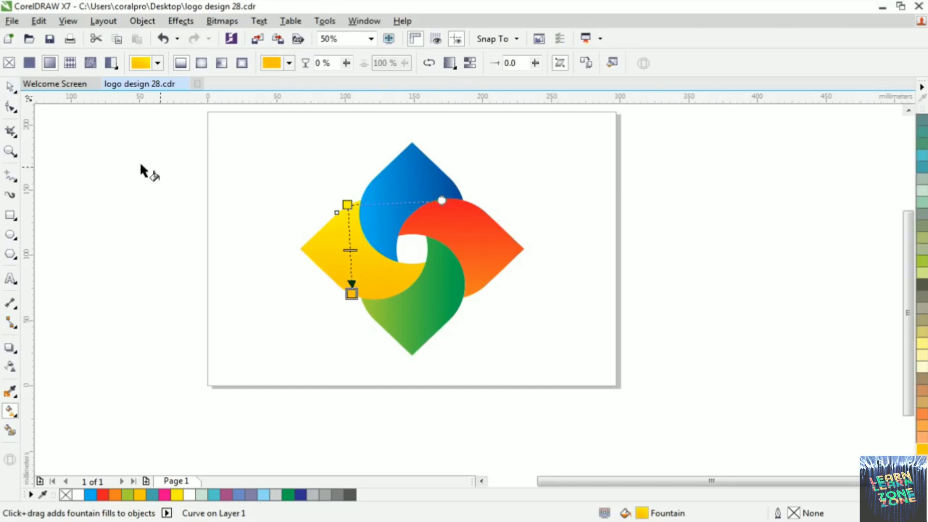
{"action": "left_click", "coordinate": [10, 90]}
{"action": "left_click", "coordinate": [522, 171]}
Draw a rectangle over the logo's right half from the upper petal's tip and extend it upward to about 79 × 145 mm
{"action": "scroll", "coordinate": [262, 247], "scroll_direction": "down", "scroll_amount": 1}
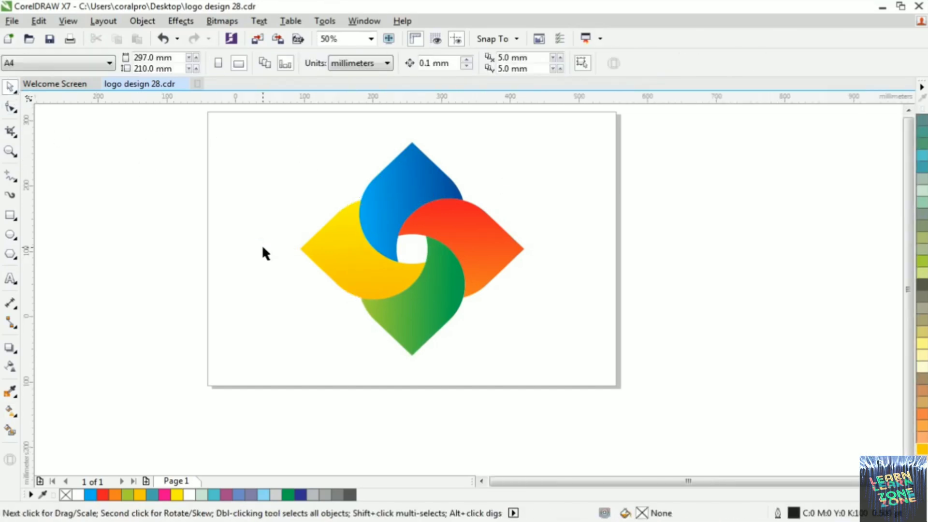
{"action": "scroll", "coordinate": [305, 244], "scroll_direction": "up", "scroll_amount": 1}
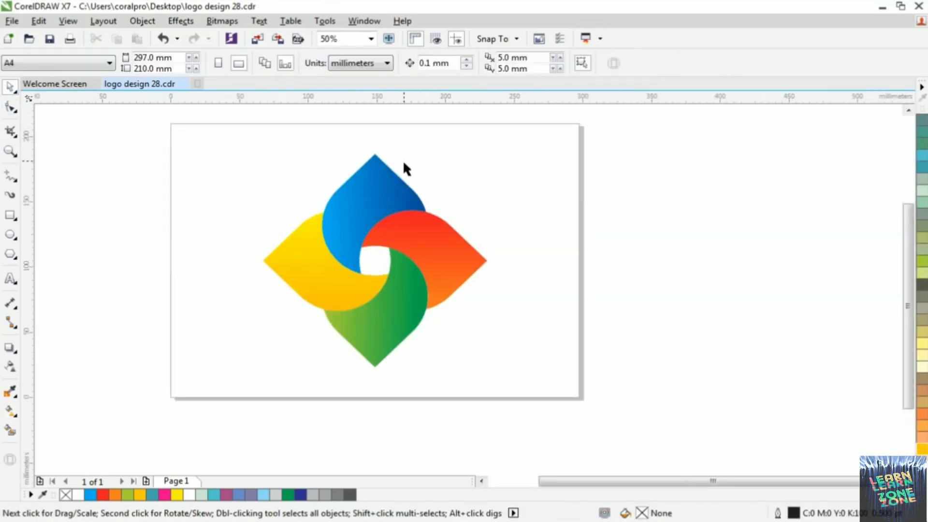
{"action": "left_click", "coordinate": [10, 215]}
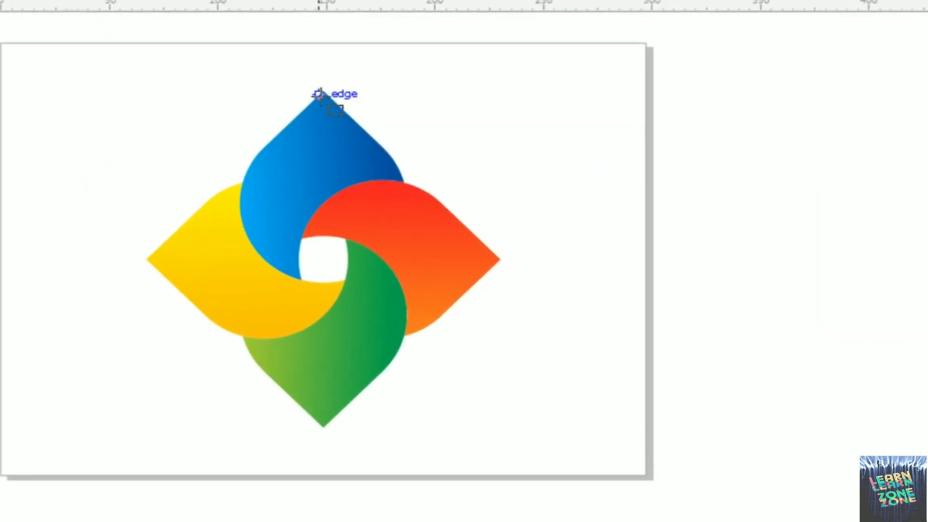
{"action": "left_click_drag", "start_coordinate": [322, 90], "coordinate": [496, 353]}
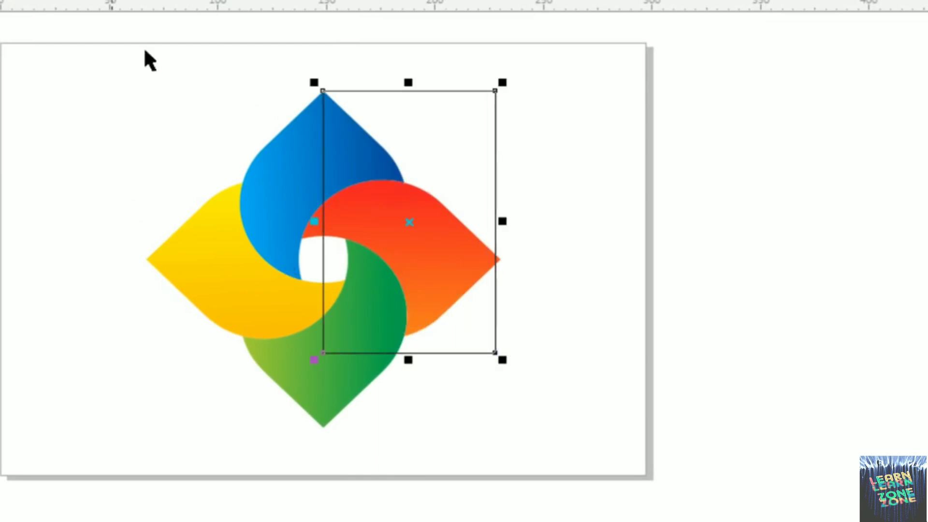
{"action": "left_click_drag", "start_coordinate": [408, 83], "coordinate": [409, 44]}
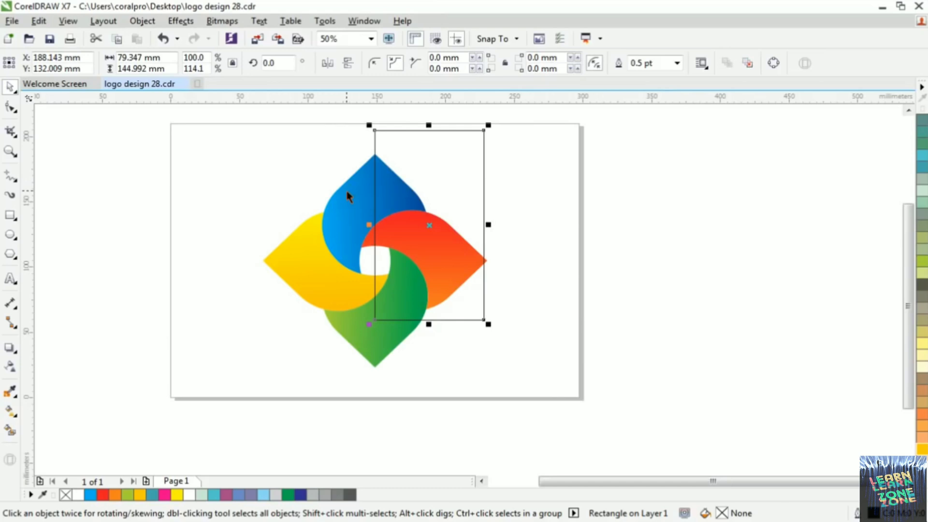
Intersect the rectangle with the upper blue petal to split off its right half, and delete the rectangle
{"action": "left_click", "coordinate": [348, 196], "text": "shift"}
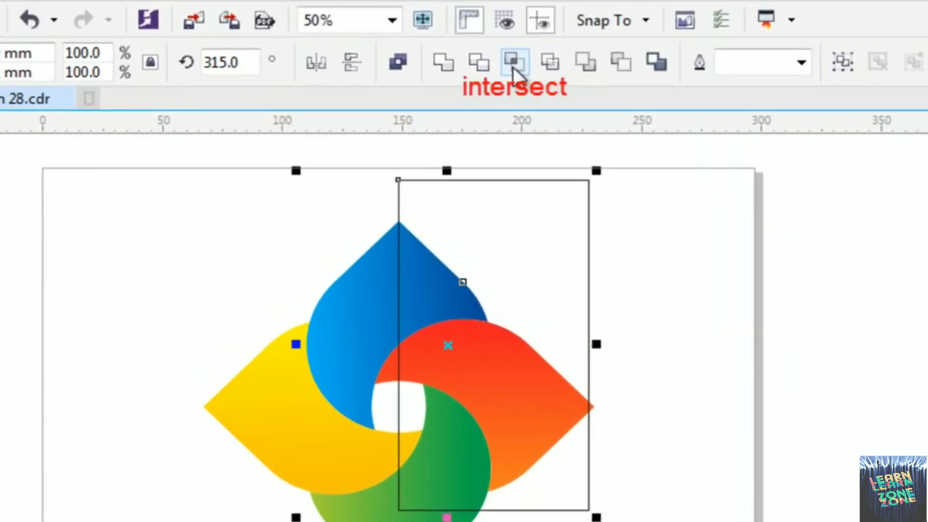
{"action": "left_click", "coordinate": [512, 67]}
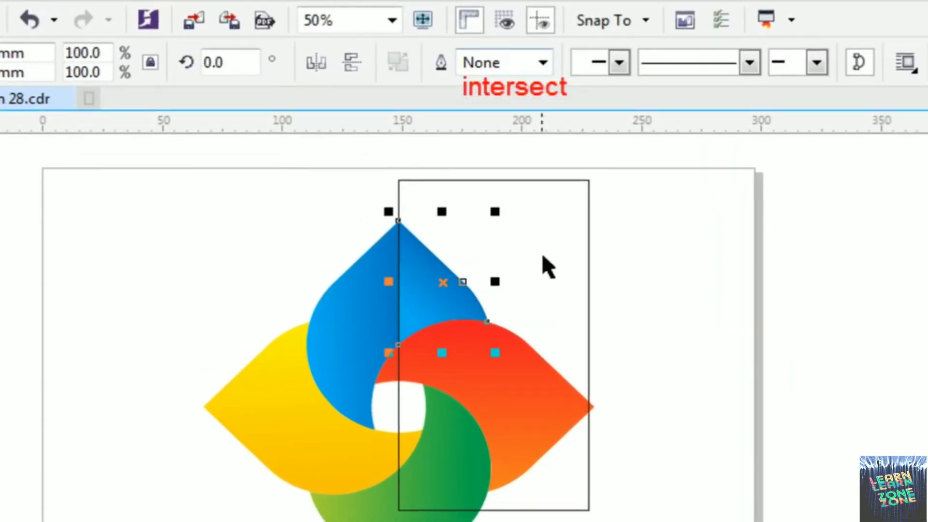
{"action": "left_click_drag", "start_coordinate": [569, 260], "coordinate": [855, 278]}
{"action": "scroll", "coordinate": [599, 425], "scroll_direction": "down", "scroll_amount": 2}
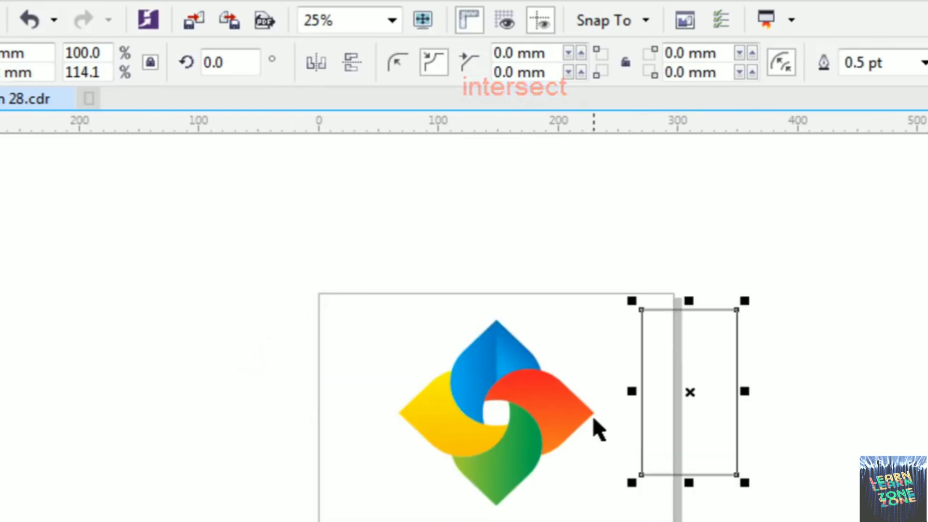
{"action": "scroll", "coordinate": [571, 425], "scroll_direction": "up", "scroll_amount": 2}
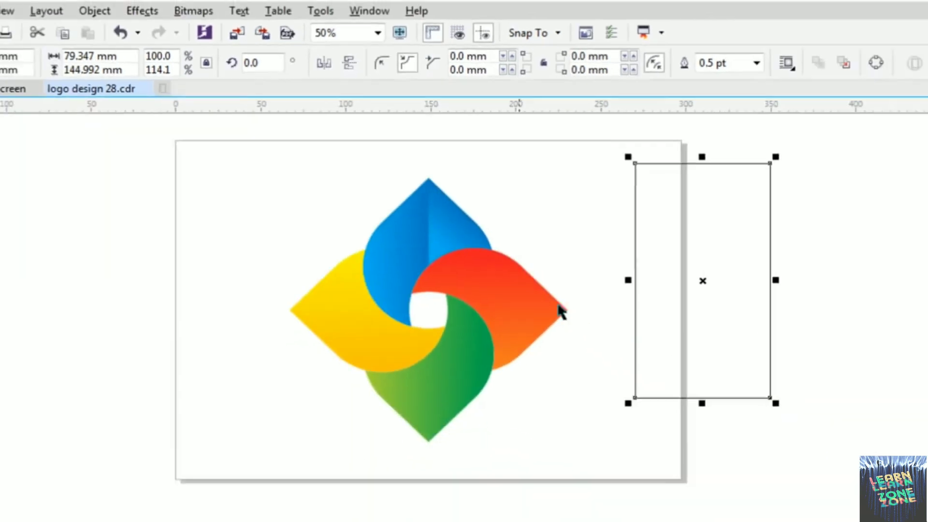
{"action": "left_click_drag", "start_coordinate": [650, 249], "coordinate": [701, 252]}
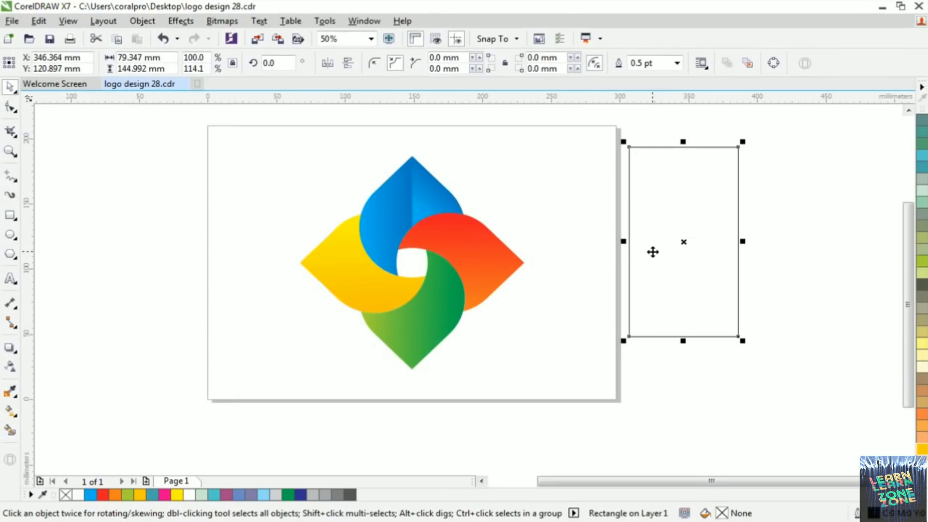
{"action": "key", "text": "Delete"}
Draw a rectangle over the red petal's lower half from its tip and widen it past the tip to about 133 × 67 mm
{"action": "left_click", "coordinate": [508, 264]}
{"action": "scroll", "coordinate": [505, 265], "scroll_direction": "up", "scroll_amount": 1}
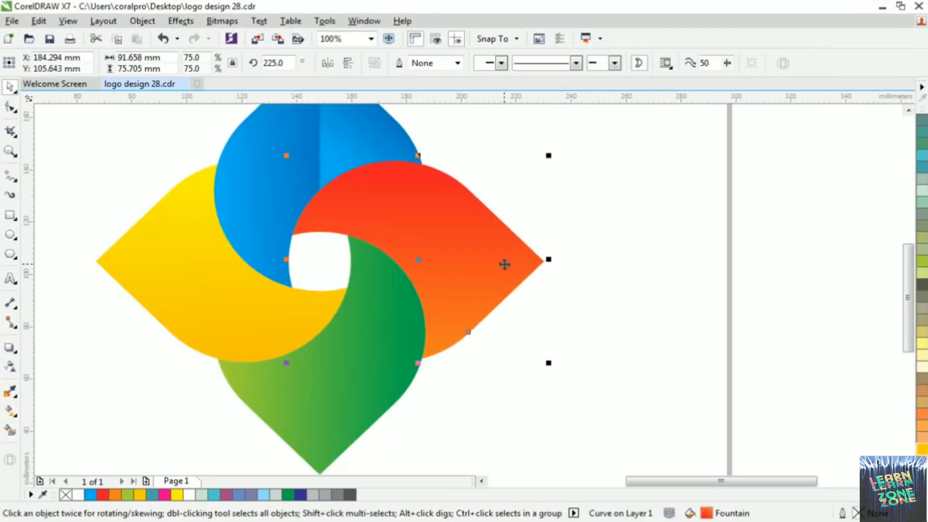
{"action": "left_click", "coordinate": [14, 216]}
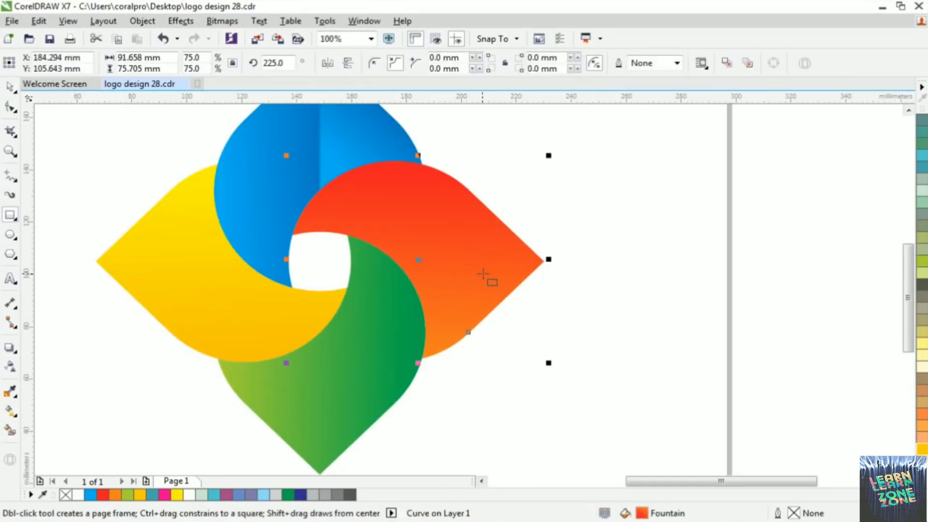
{"action": "left_click_drag", "start_coordinate": [544, 261], "coordinate": [248, 436]}
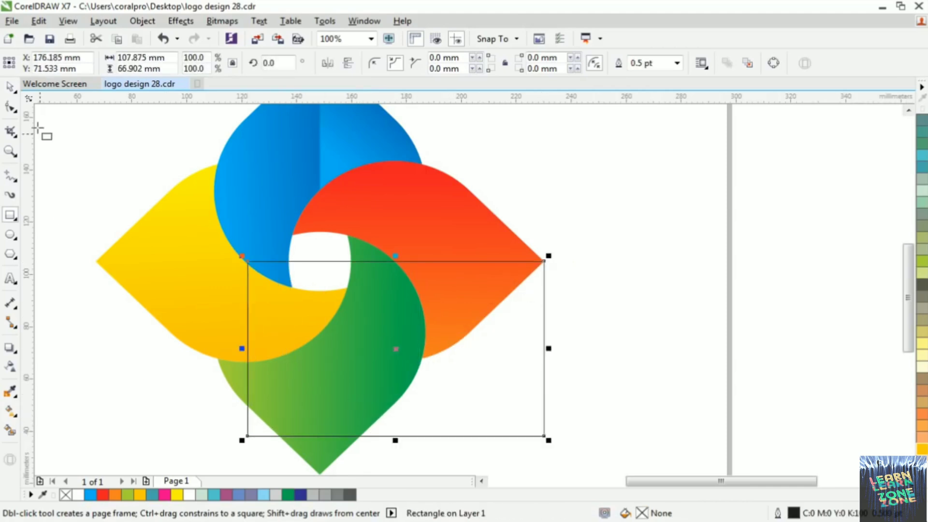
{"action": "left_click", "coordinate": [9, 87]}
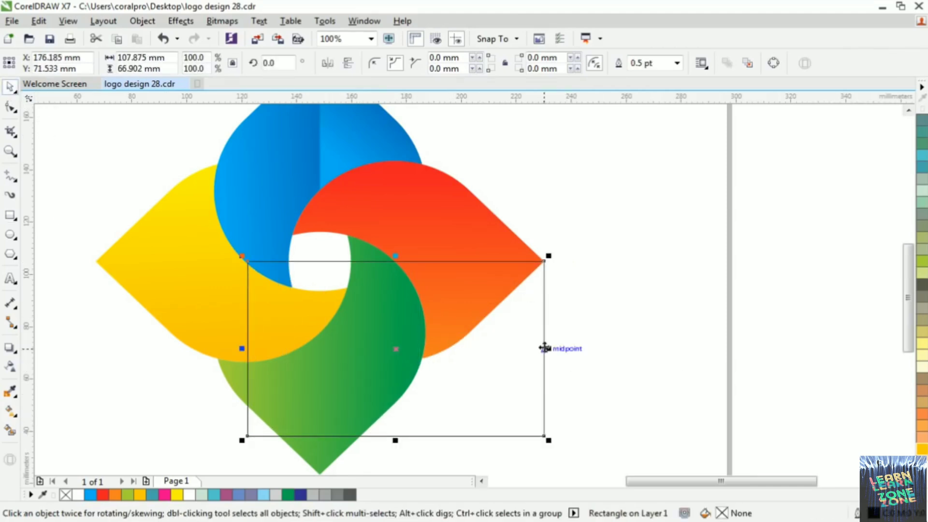
{"action": "left_click_drag", "start_coordinate": [547, 349], "coordinate": [617, 346]}
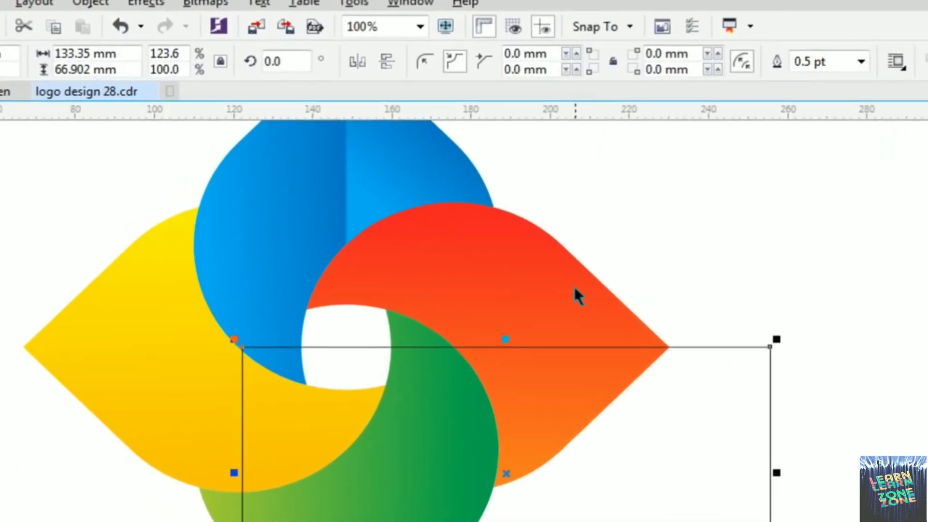
Intersect the rectangle with the red petal to create its lower half as a separate piece, and delete the rectangle
{"action": "left_click", "coordinate": [495, 239], "text": "shift"}
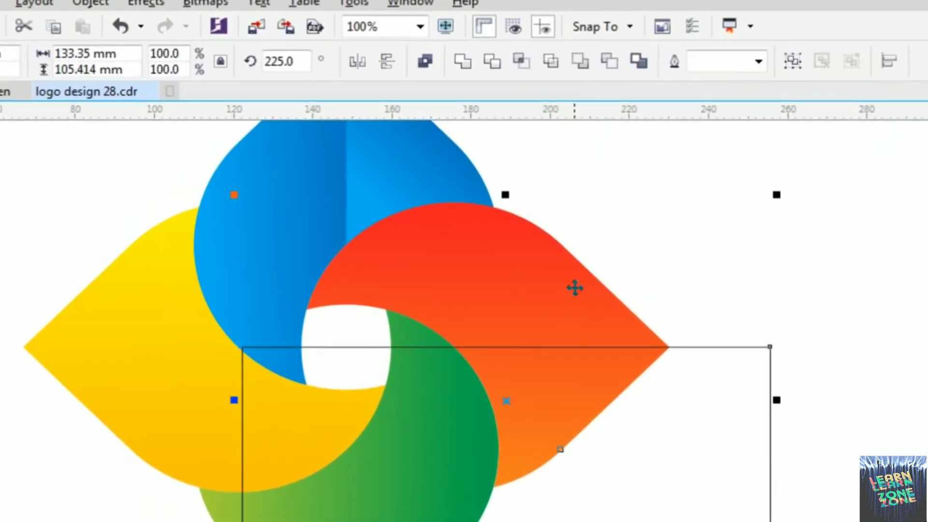
{"action": "left_click", "coordinate": [519, 61]}
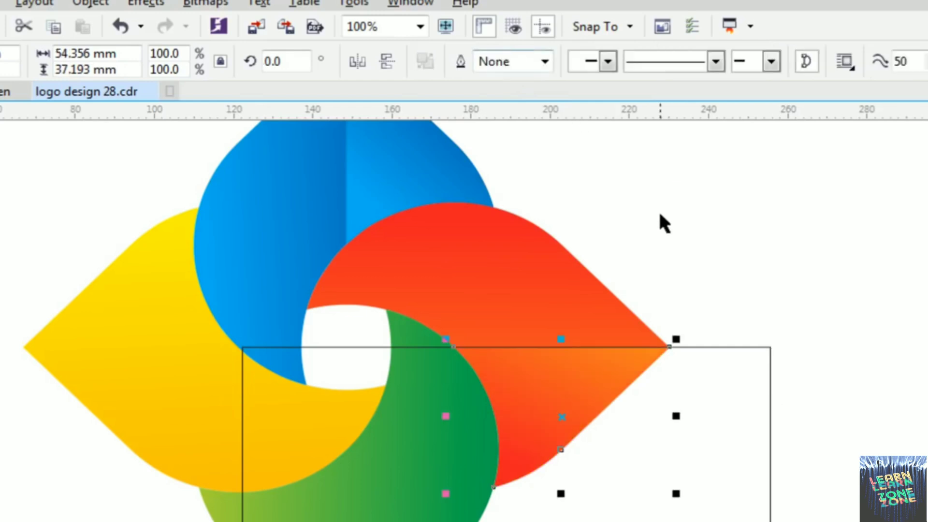
{"action": "scroll", "coordinate": [658, 210], "scroll_direction": "down", "scroll_amount": 2}
{"action": "left_click", "coordinate": [725, 282]}
{"action": "left_click_drag", "start_coordinate": [713, 377], "coordinate": [808, 478]}
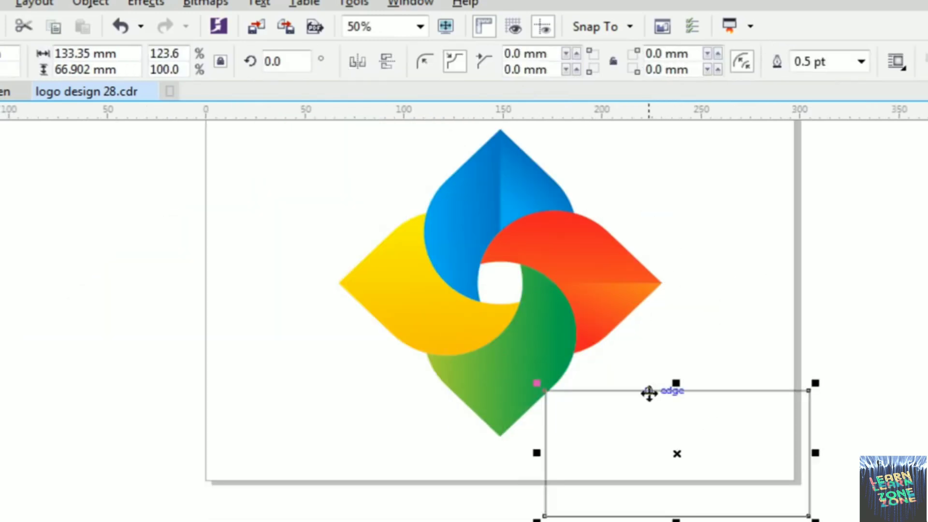
{"action": "scroll", "coordinate": [649, 389], "scroll_direction": "down", "scroll_amount": 2}
{"action": "scroll", "coordinate": [605, 381], "scroll_direction": "up", "scroll_amount": 2}
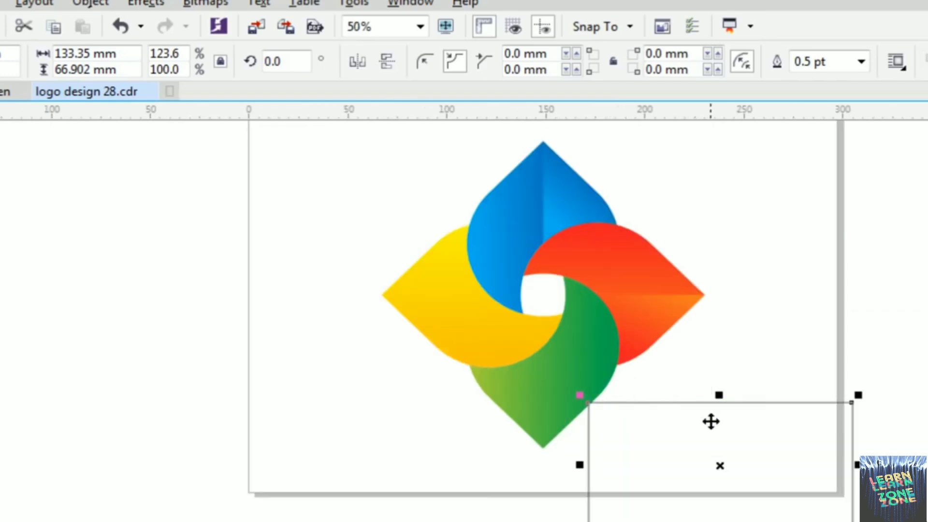
{"action": "left_click_drag", "start_coordinate": [711, 420], "coordinate": [766, 433]}
{"action": "key", "text": "Delete"}
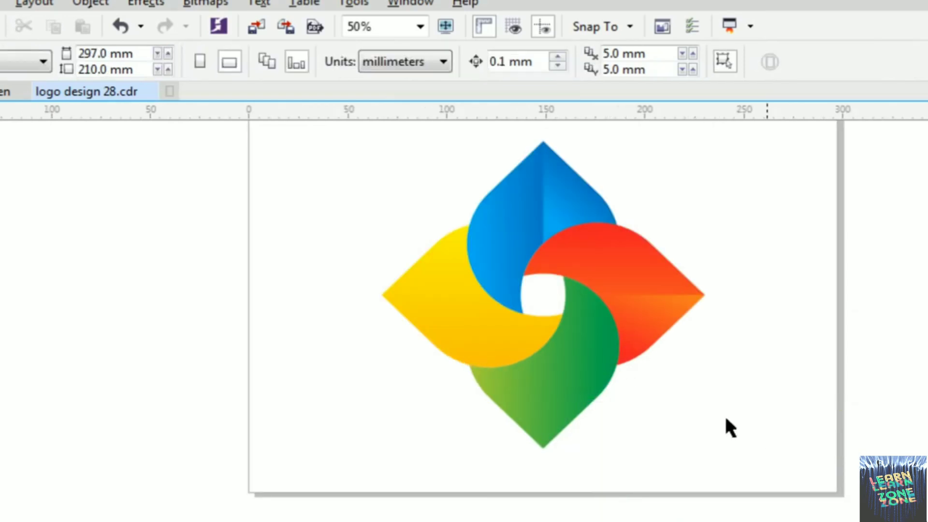
Draw a rectangle over the green petal's right half from its bottom tip and extend it downward to about 84 × 149 mm
{"action": "left_click", "coordinate": [560, 374]}
{"action": "key", "text": "F10"}
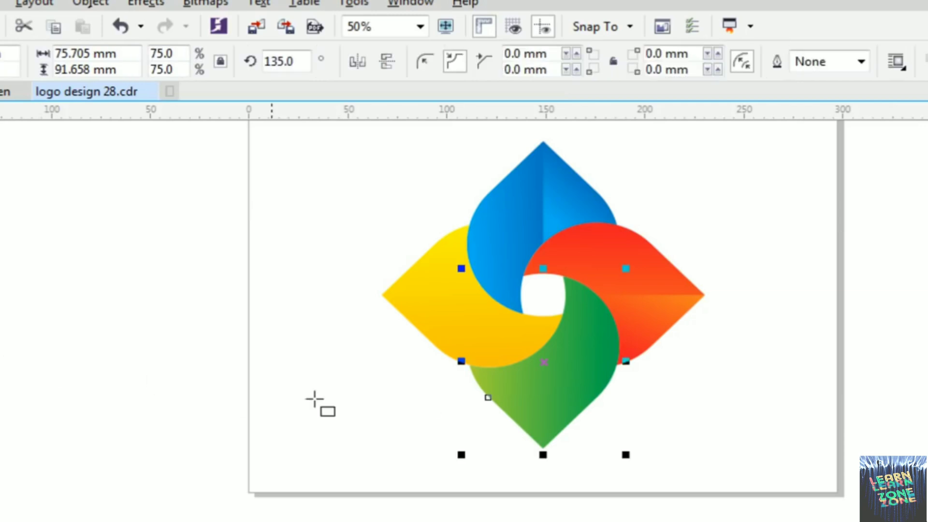
{"action": "left_click_drag", "start_coordinate": [543, 448], "coordinate": [709, 216]}
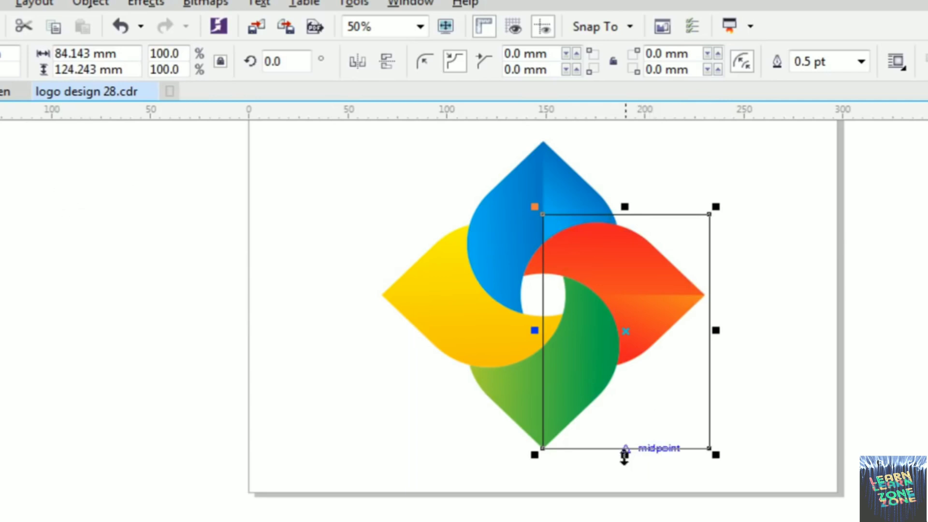
{"action": "left_click_drag", "start_coordinate": [625, 454], "coordinate": [633, 507]}
Intersect the rectangle with the green petal to create its right half as a separate piece, and delete the rectangle
{"action": "scroll", "coordinate": [568, 385], "scroll_direction": "up", "scroll_amount": 1}
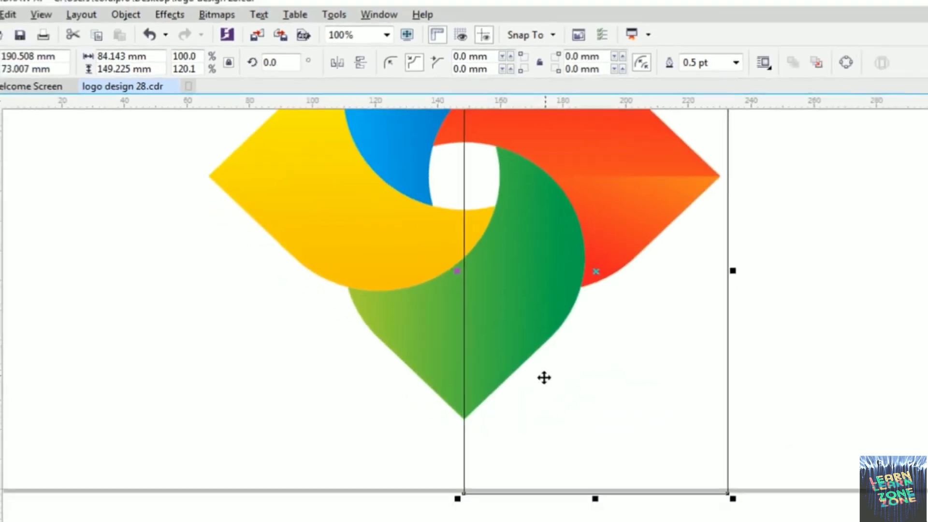
{"action": "left_click", "coordinate": [469, 410], "text": "shift"}
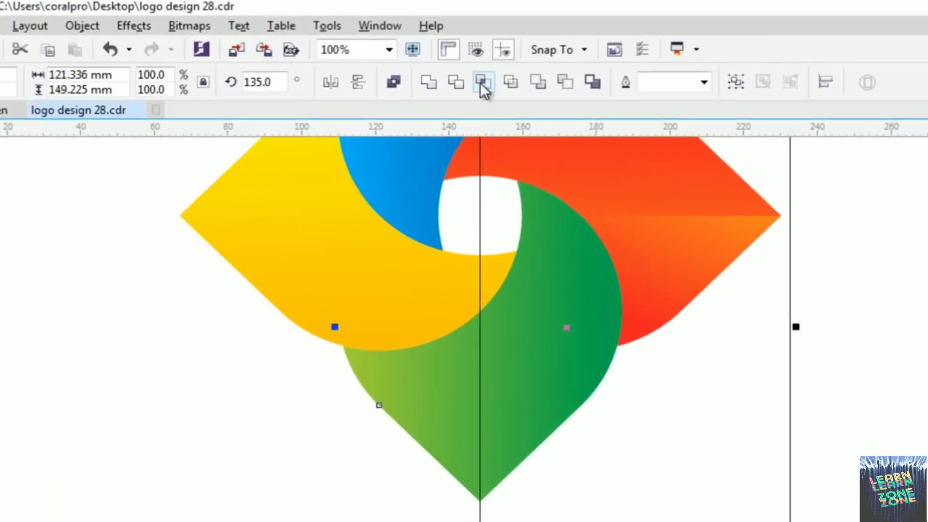
{"action": "left_click", "coordinate": [483, 82]}
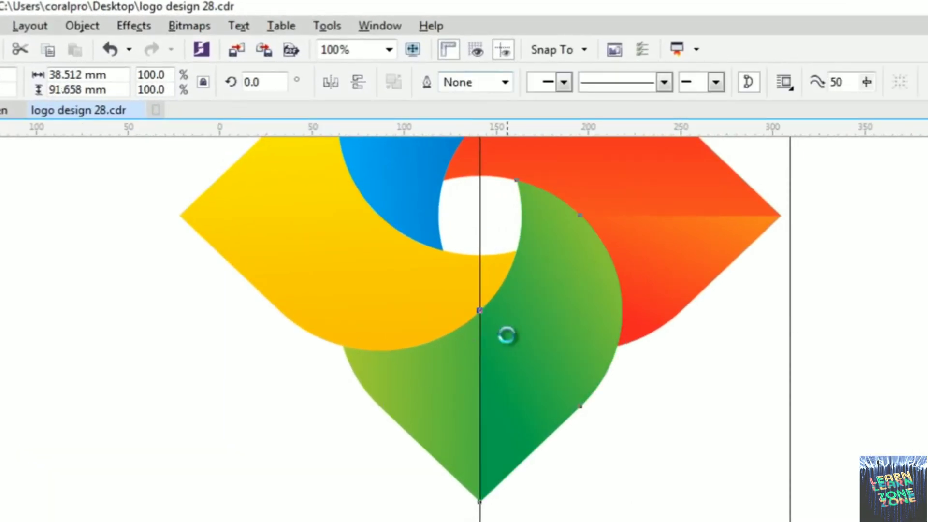
{"action": "scroll", "coordinate": [506, 332], "scroll_direction": "down", "scroll_amount": 2}
{"action": "left_click", "coordinate": [669, 360]}
{"action": "left_click_drag", "start_coordinate": [559, 376], "coordinate": [705, 360]}
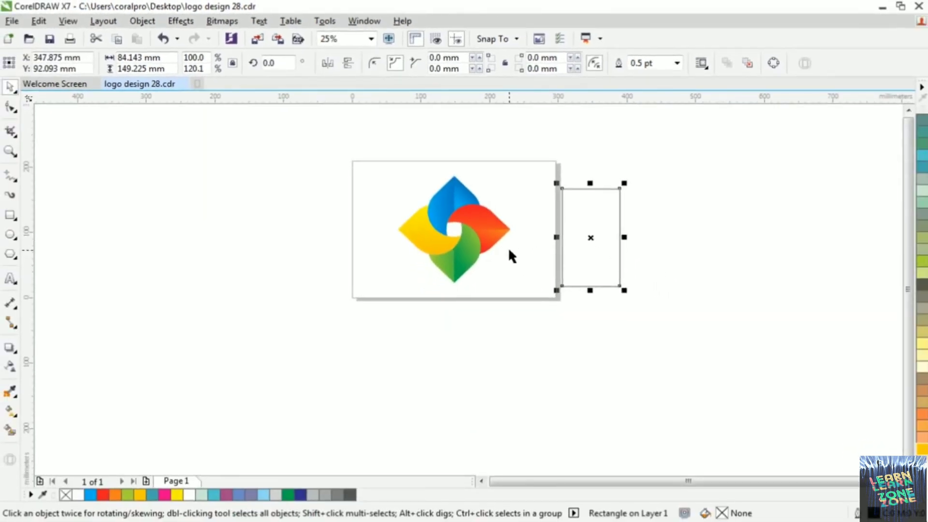
{"action": "key", "text": "Delete"}
Draw a rectangle over the yellow petal's lower half from its tip and widen it outward to about 149 × 85 mm
{"action": "scroll", "coordinate": [445, 226], "scroll_direction": "up", "scroll_amount": 1}
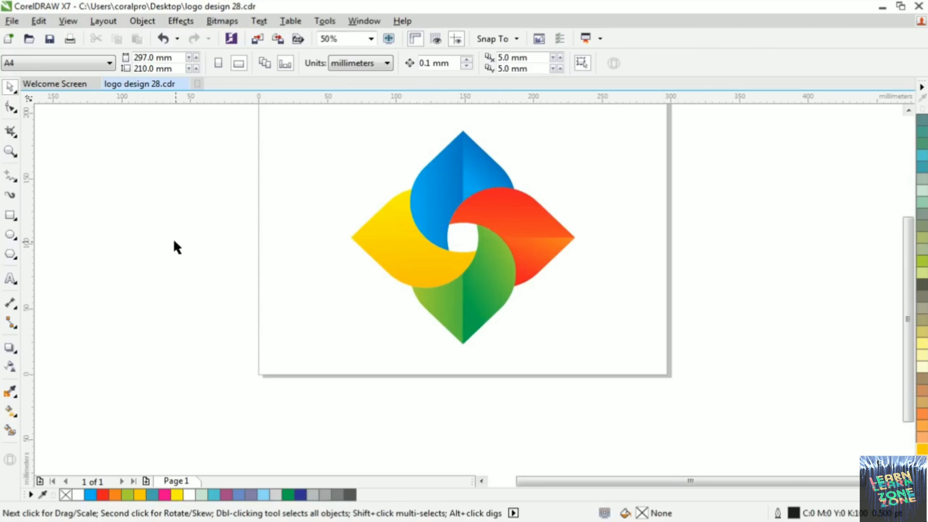
{"action": "left_click", "coordinate": [11, 215]}
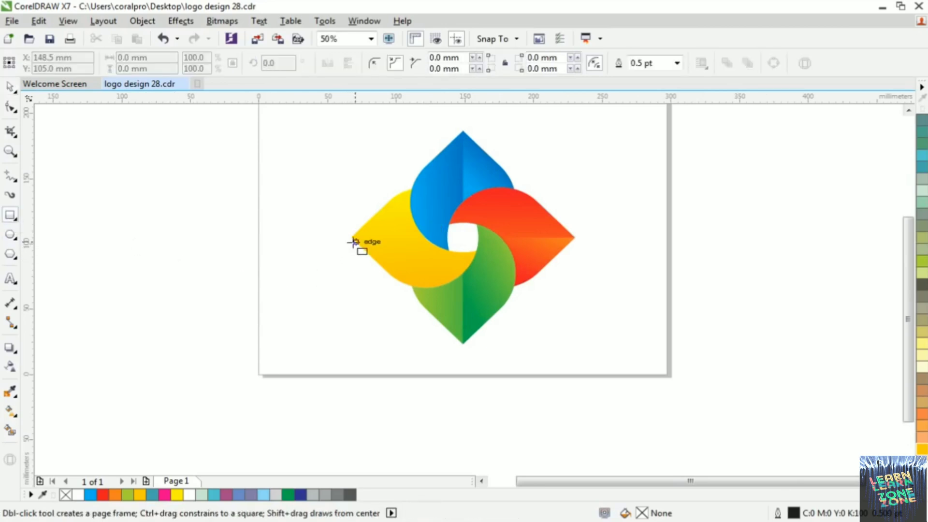
{"action": "mouse_move", "coordinate": [351, 238]}
{"action": "left_mouse_down"}
{"action": "mouse_move", "coordinate": [440, 272]}
{"action": "mouse_move", "coordinate": [531, 347]}
{"action": "left_mouse_up"}
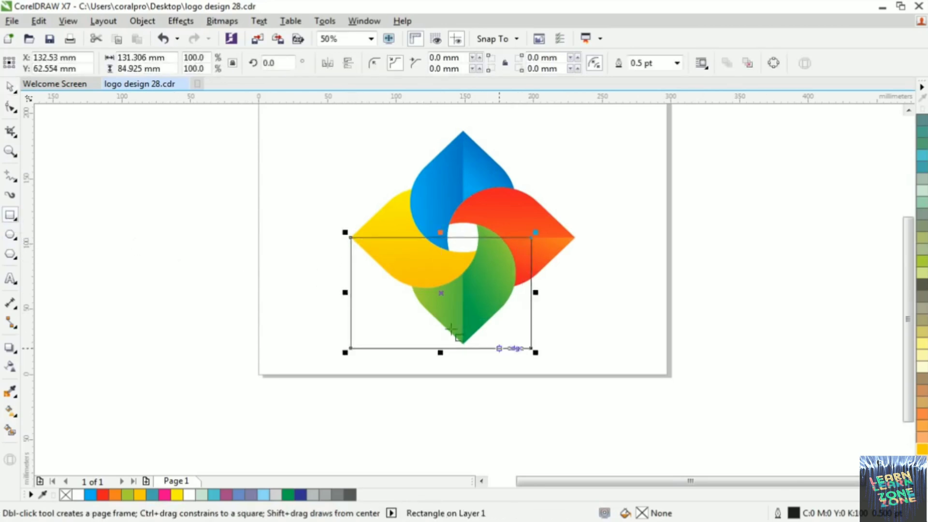
{"action": "left_click", "coordinate": [11, 88]}
{"action": "scroll", "coordinate": [356, 287], "scroll_direction": "up", "scroll_amount": 2}
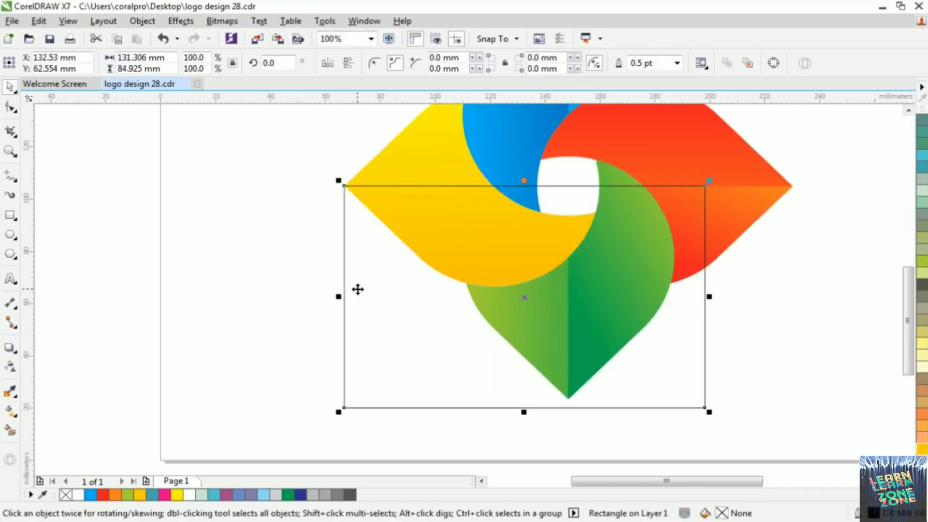
{"action": "left_click_drag", "start_coordinate": [339, 297], "coordinate": [294, 290]}
Intersect the rectangle with the yellow petal to create its lower half as a separate piece, and delete the rectangle
{"action": "scroll", "coordinate": [300, 291], "scroll_direction": "down", "scroll_amount": 2}
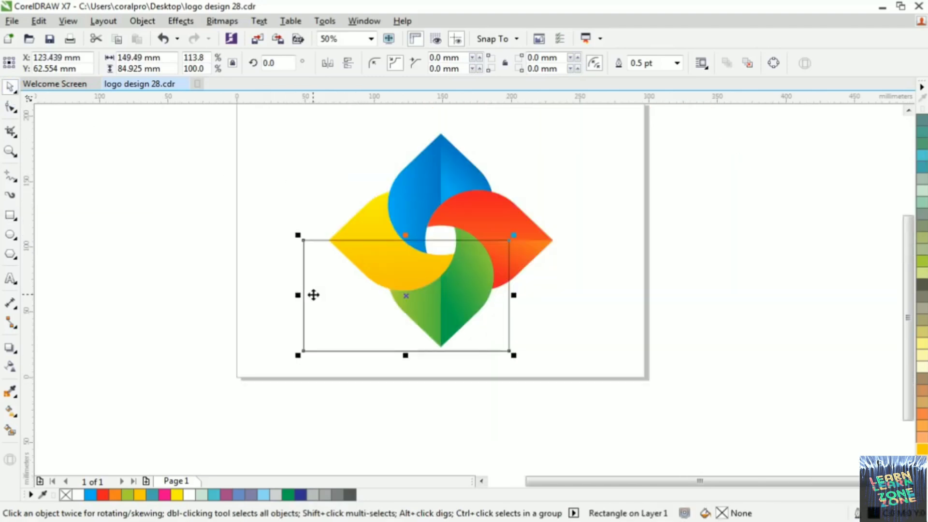
{"action": "left_click", "coordinate": [365, 218], "text": "shift"}
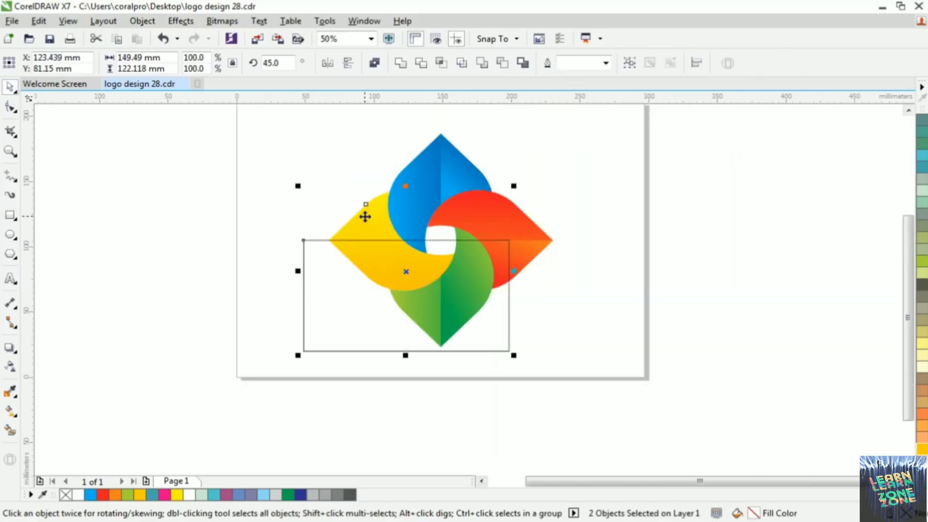
{"action": "left_click", "coordinate": [439, 67]}
{"action": "left_click_drag", "start_coordinate": [341, 297], "coordinate": [341, 367]}
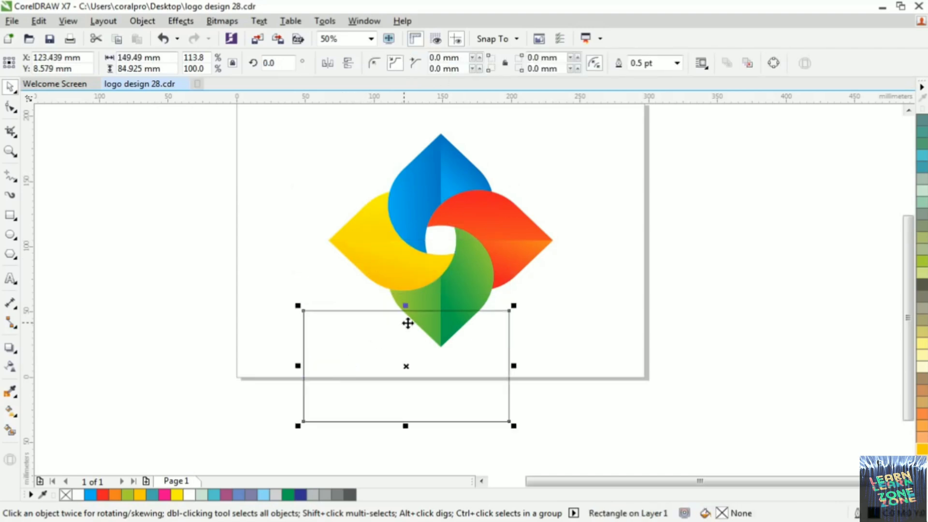
{"action": "key", "text": "Delete"}
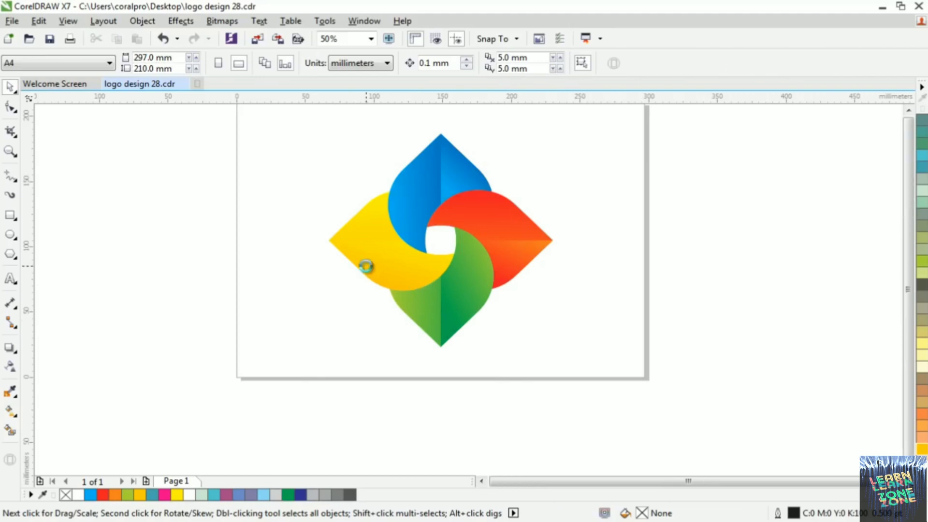
{"action": "scroll", "coordinate": [379, 282], "scroll_direction": "down", "scroll_amount": 4}
{"action": "scroll", "coordinate": [381, 286], "scroll_direction": "up", "scroll_amount": 4}
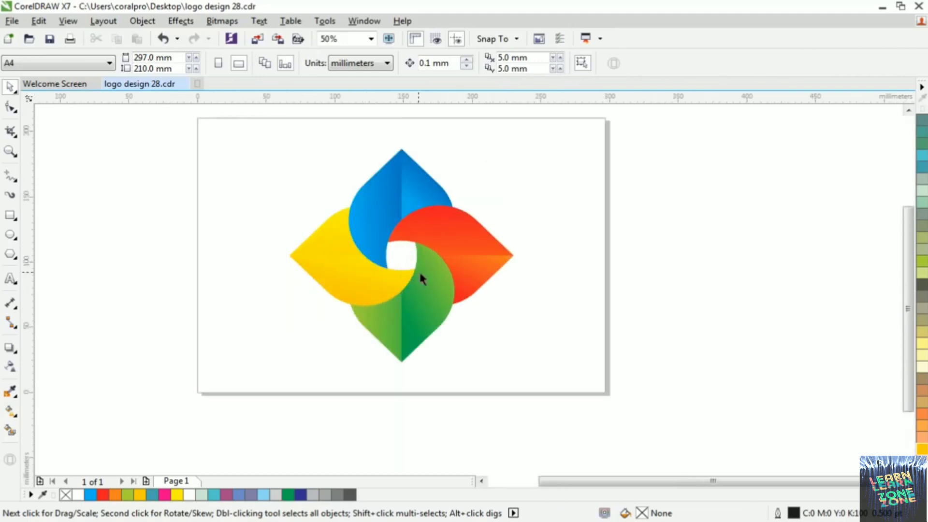
Adjust the fountain fill of the yellow petal's lower half to run from orange at the centre line to yellow at the outer edge
{"action": "scroll", "coordinate": [427, 196], "scroll_direction": "down", "scroll_amount": 2}
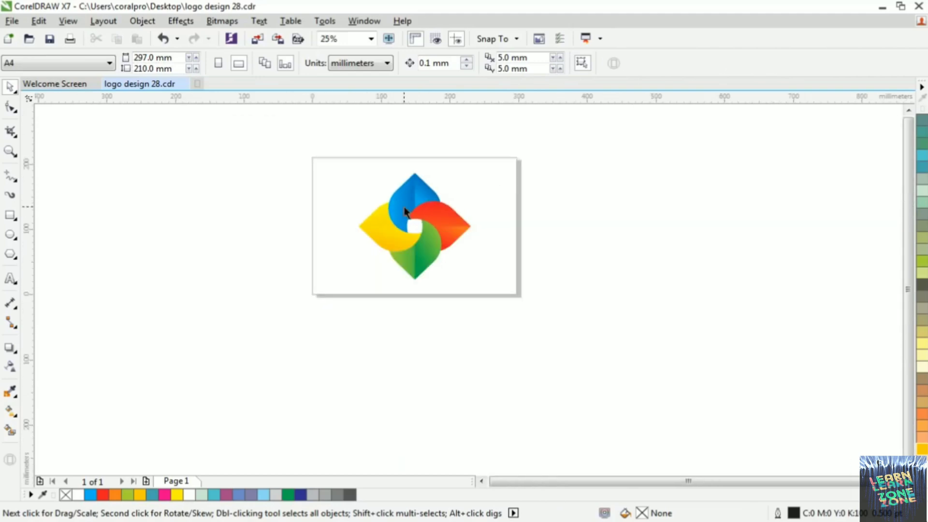
{"action": "scroll", "coordinate": [404, 232], "scroll_direction": "up", "scroll_amount": 2}
{"action": "left_click", "coordinate": [386, 250]}
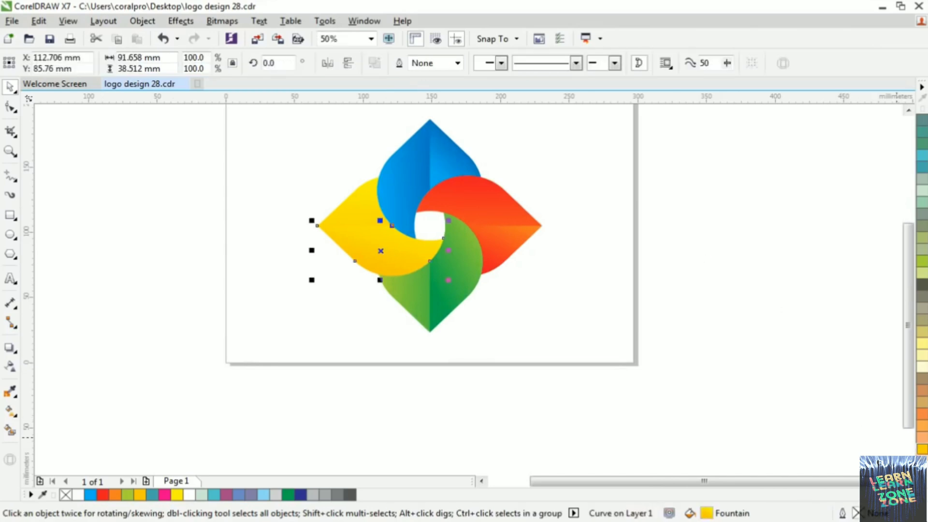
{"action": "left_click", "coordinate": [10, 366]}
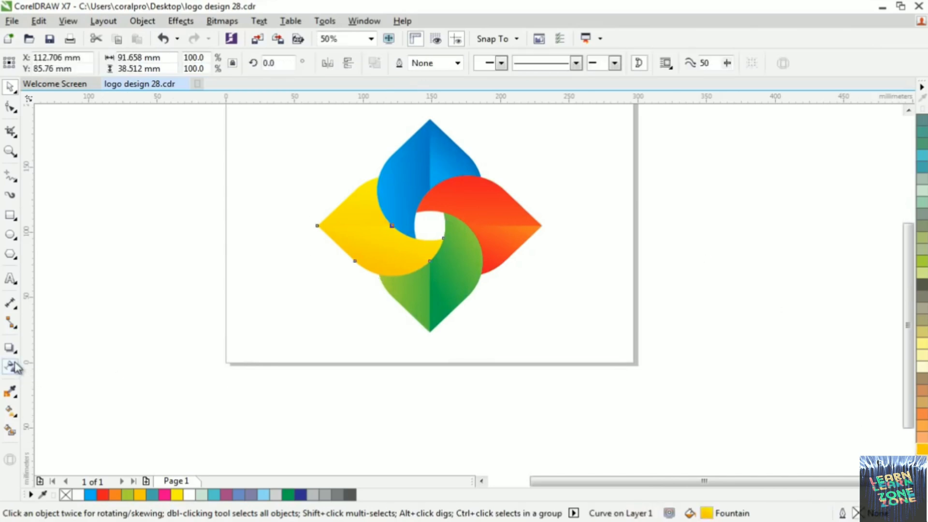
{"action": "left_click", "coordinate": [10, 411]}
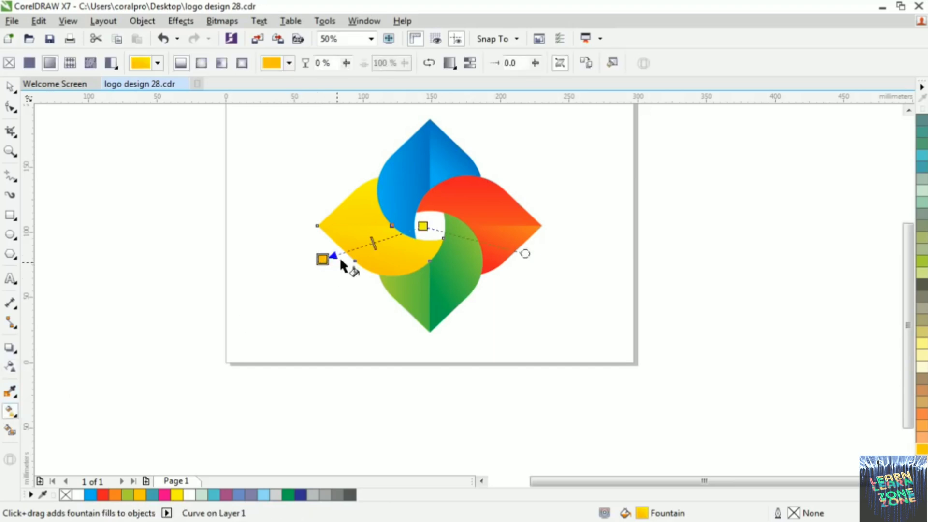
{"action": "left_click_drag", "start_coordinate": [323, 259], "coordinate": [373, 272]}
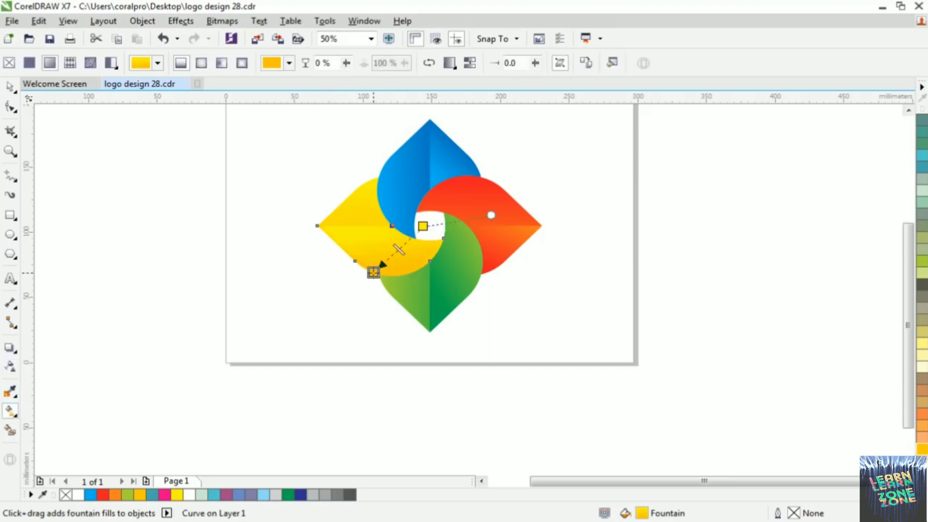
{"action": "left_click_drag", "start_coordinate": [422, 226], "coordinate": [373, 231]}
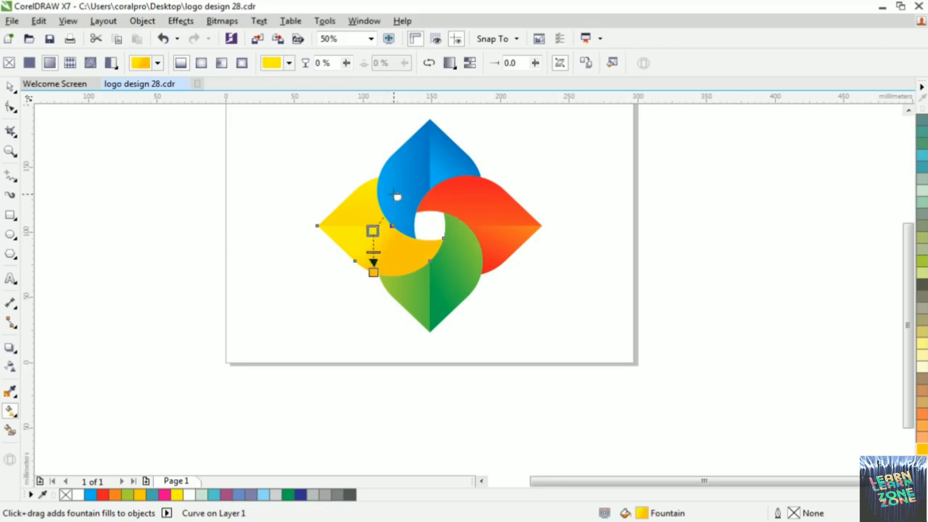
{"action": "left_click_drag", "start_coordinate": [397, 197], "coordinate": [421, 233]}
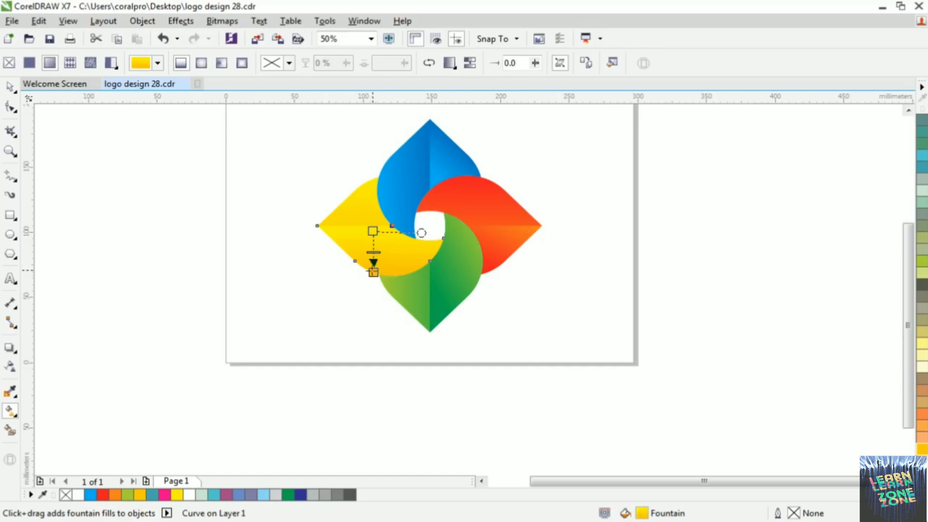
{"action": "mouse_move", "coordinate": [373, 272]}
{"action": "left_mouse_down"}
{"action": "mouse_move", "coordinate": [354, 226]}
{"action": "mouse_move", "coordinate": [383, 255]}
{"action": "mouse_move", "coordinate": [373, 272]}
{"action": "left_mouse_up"}
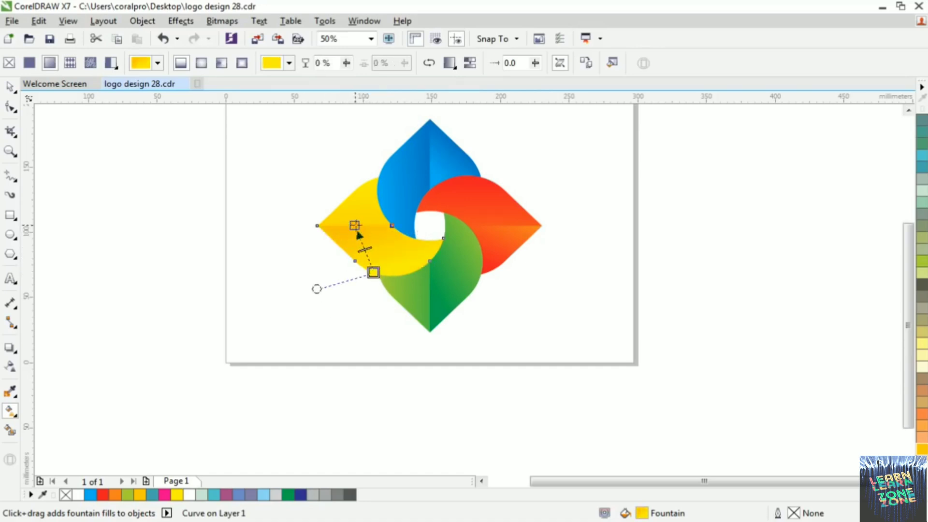
Adjust the fountain fill of the red petal's lower half to run from red at the centre line to orange at the outer edge
{"action": "left_click", "coordinate": [472, 228]}
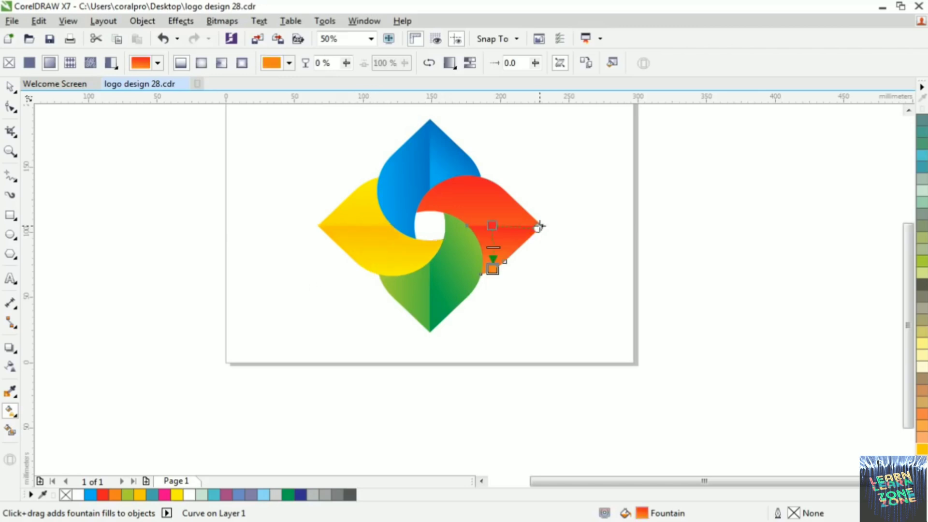
{"action": "left_click_drag", "start_coordinate": [540, 226], "coordinate": [544, 227]}
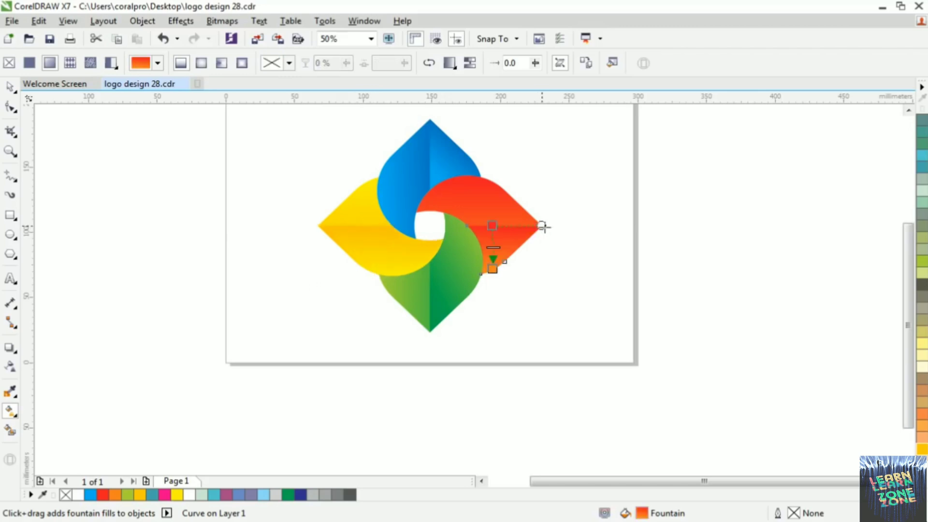
{"action": "left_click", "coordinate": [10, 87]}
{"action": "left_click", "coordinate": [610, 252]}
{"action": "scroll", "coordinate": [543, 251], "scroll_direction": "down", "scroll_amount": 3}
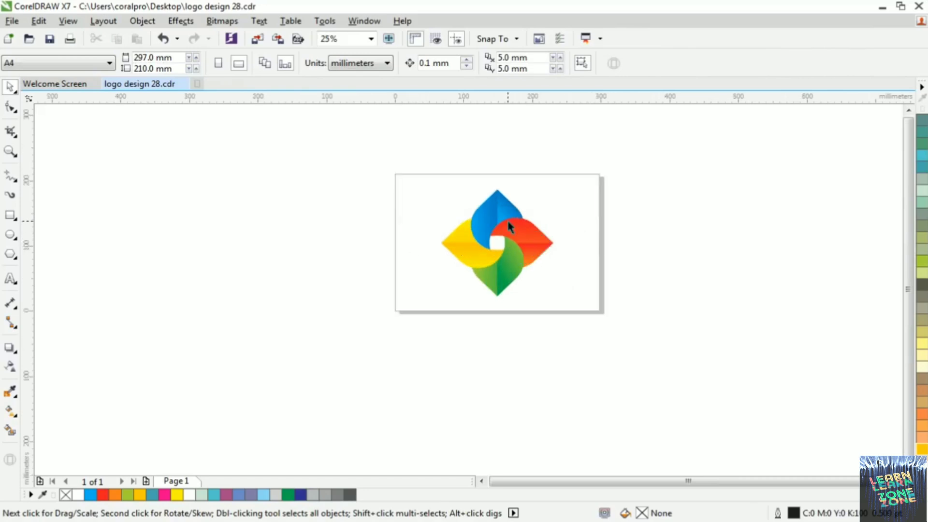
{"action": "scroll", "coordinate": [507, 220], "scroll_direction": "up", "scroll_amount": 2}
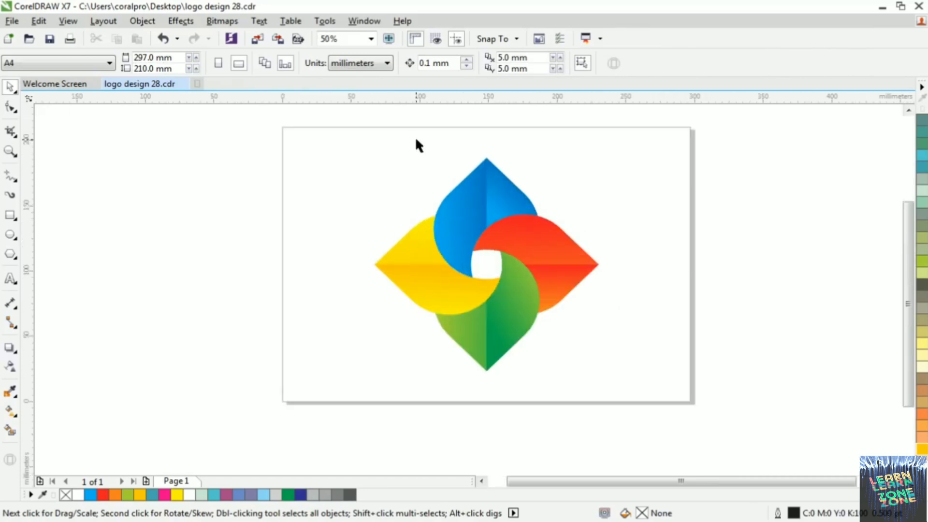
Group the blue petal's two halves, and undo a trial move of the group
{"action": "left_click_drag", "start_coordinate": [416, 137], "coordinate": [558, 293]}
{"action": "key", "text": "ctrl+g"}
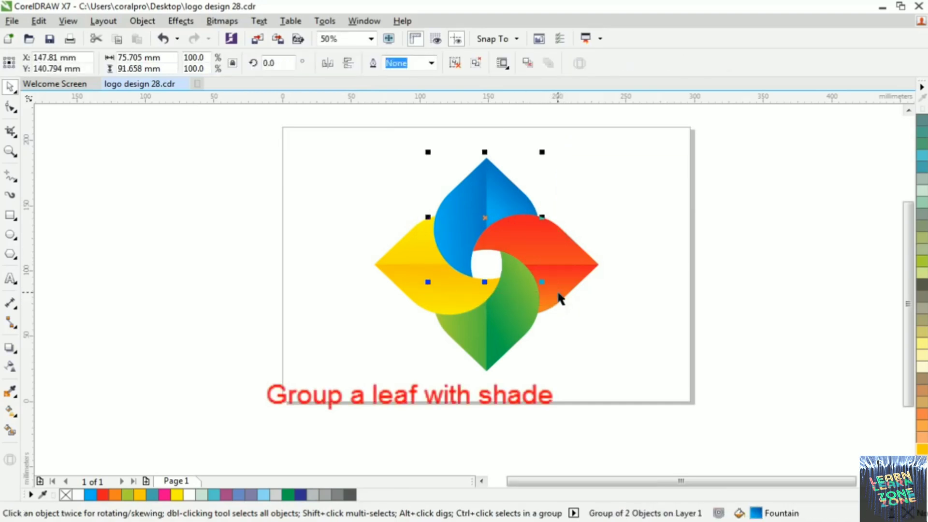
{"action": "left_click", "coordinate": [624, 224]}
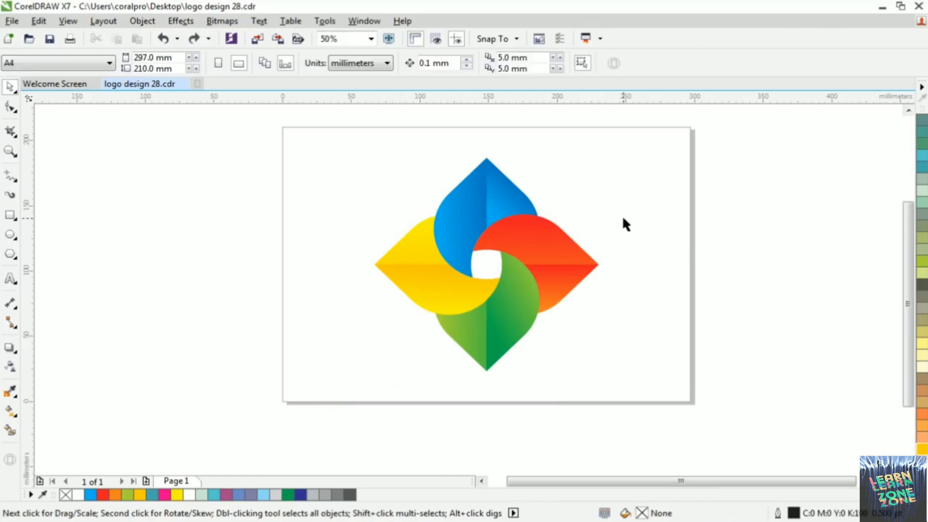
{"action": "left_click_drag", "start_coordinate": [471, 204], "coordinate": [441, 194]}
{"action": "key", "text": "ctrl+z"}
{"action": "left_click", "coordinate": [611, 232]}
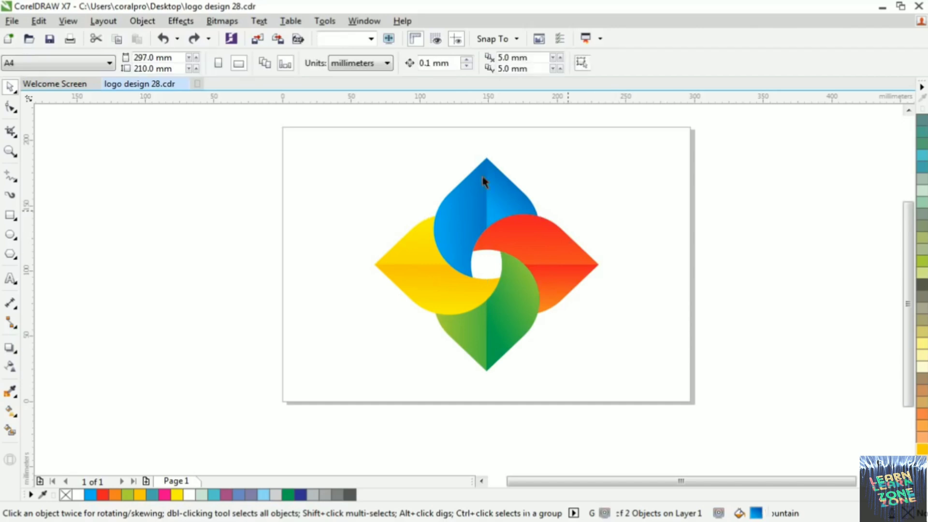
Group the two halves of the red petal
{"action": "left_click_drag", "start_coordinate": [658, 200], "coordinate": [451, 324]}
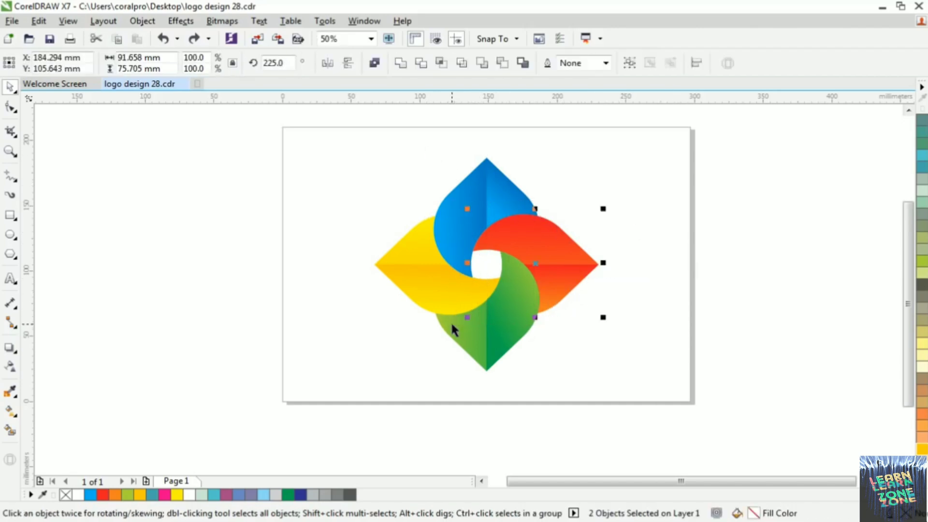
{"action": "right_click", "coordinate": [535, 244]}
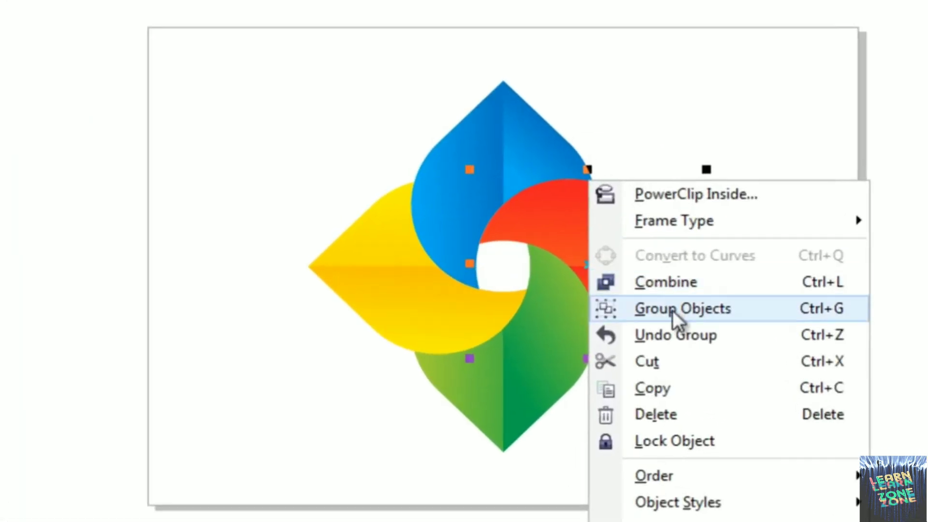
{"action": "left_click", "coordinate": [714, 309]}
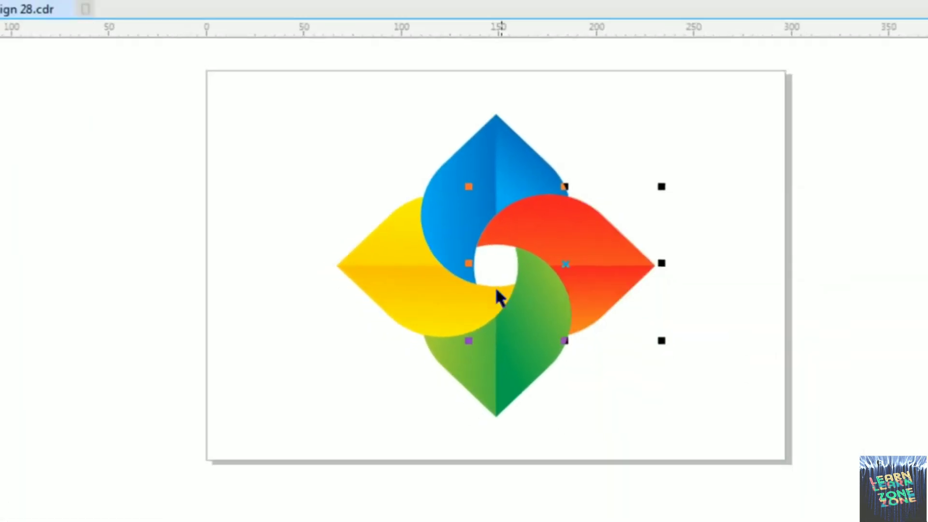
{"action": "left_click", "coordinate": [548, 369]}
Group the two halves of the green petal, and likewise group the two halves of the yellow petal
{"action": "left_click_drag", "start_coordinate": [570, 435], "coordinate": [428, 224]}
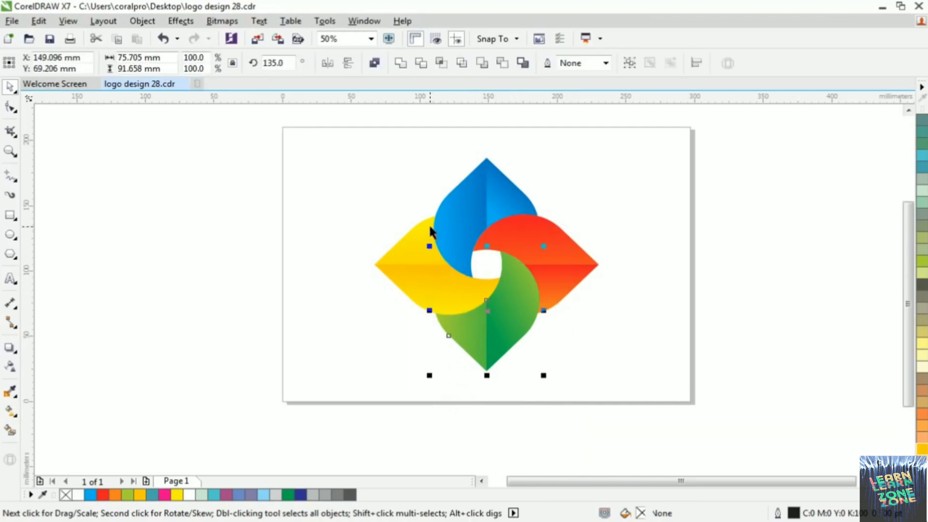
{"action": "right_click", "coordinate": [494, 325]}
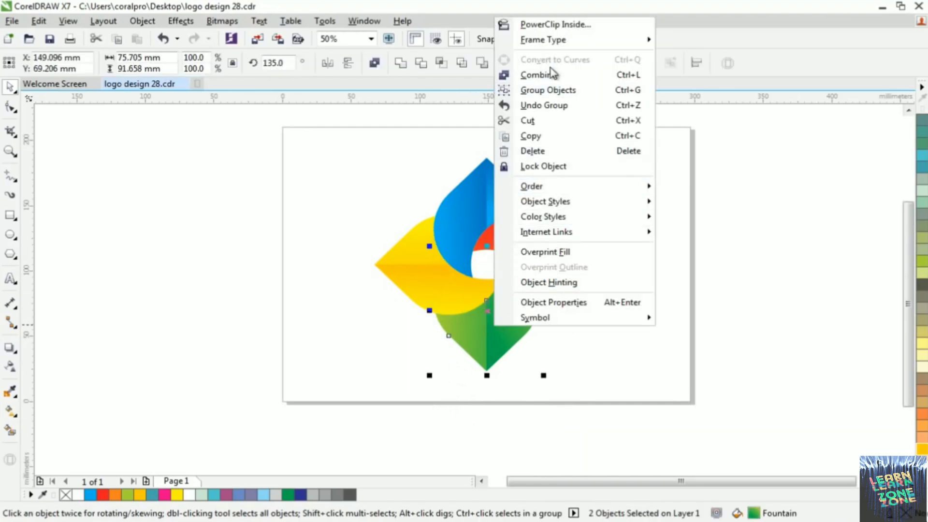
{"action": "left_click", "coordinate": [547, 90]}
{"action": "left_click_drag", "start_coordinate": [323, 207], "coordinate": [440, 281]}
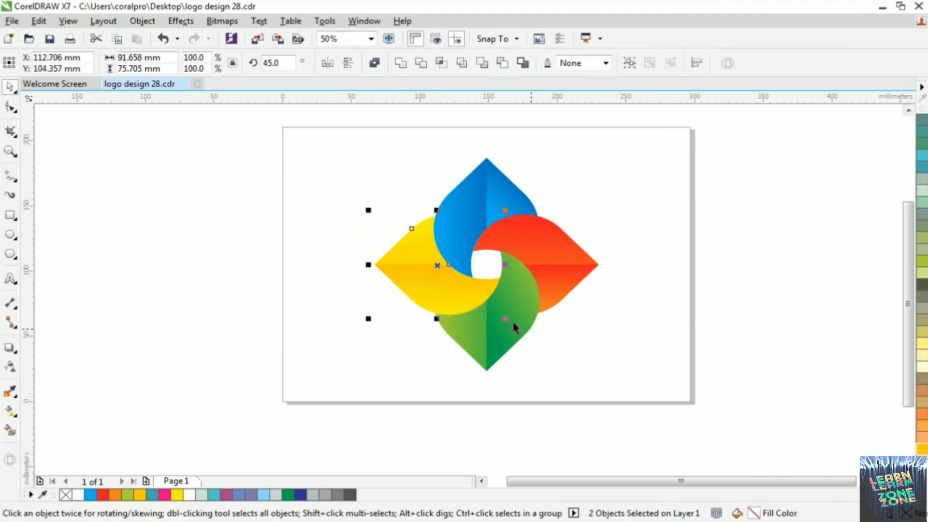
{"action": "right_click", "coordinate": [441, 282]}
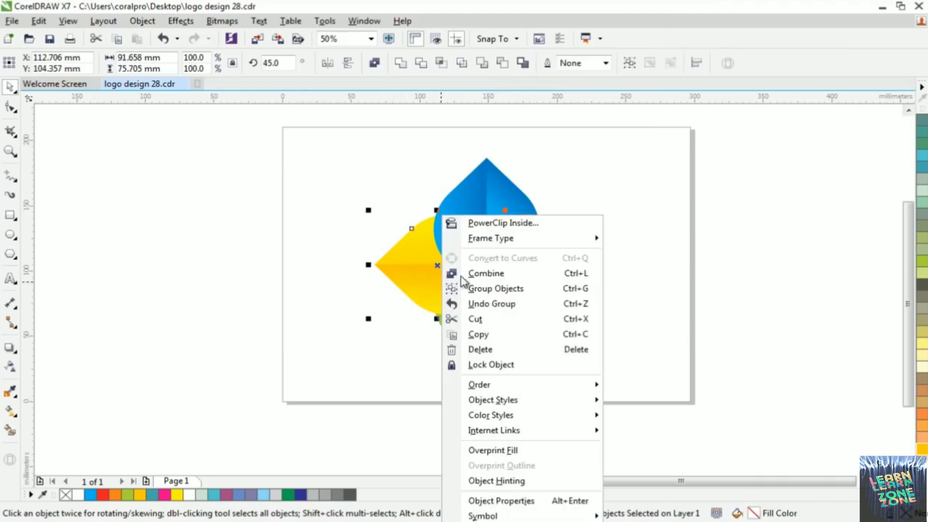
{"action": "left_click", "coordinate": [519, 289]}
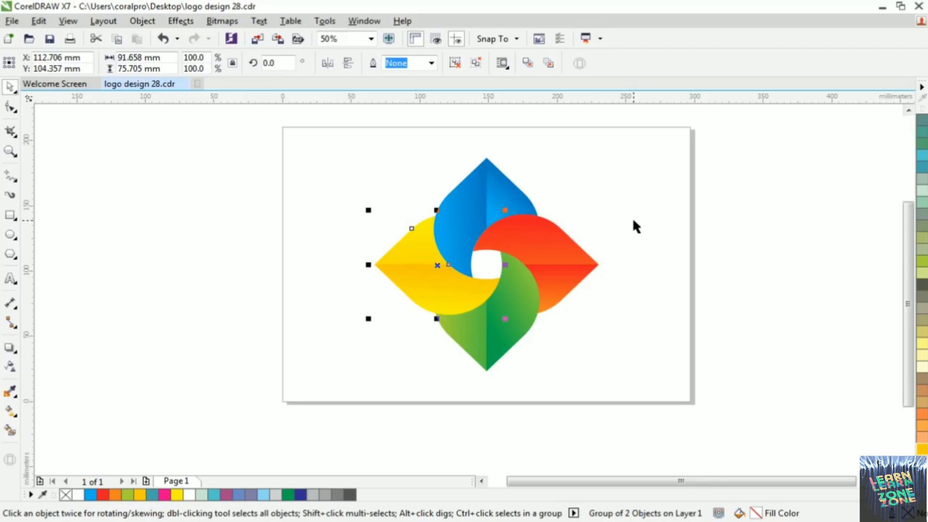
{"action": "left_click", "coordinate": [581, 199]}
Add drop shadows to the blue and red petals, each pulled from the petal's outer tip across the logo's centre
{"action": "left_click", "coordinate": [467, 203]}
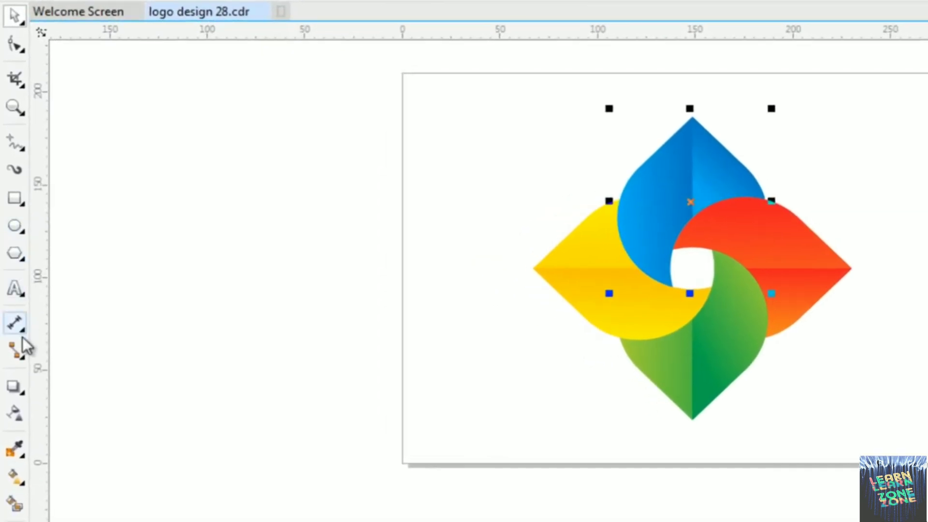
{"action": "left_click", "coordinate": [14, 387]}
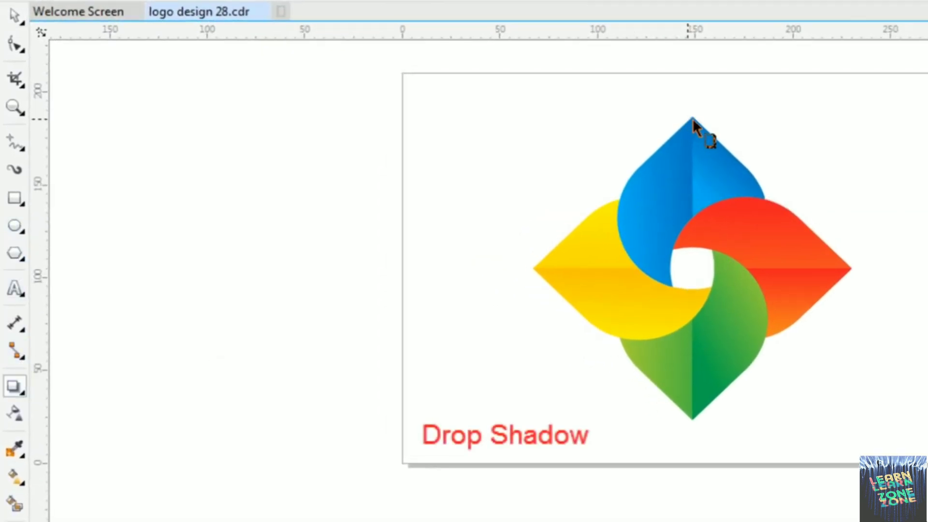
{"action": "left_click_drag", "start_coordinate": [688, 118], "coordinate": [697, 292]}
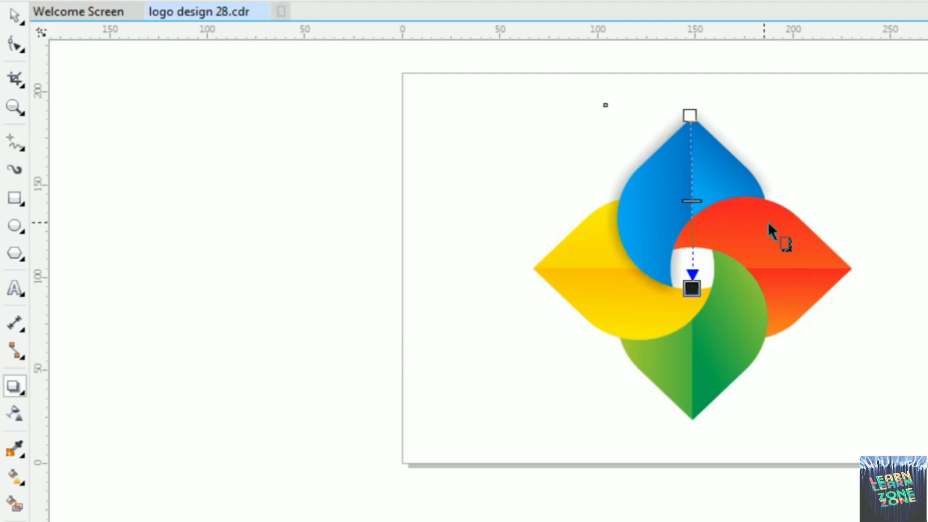
{"action": "left_click", "coordinate": [765, 249]}
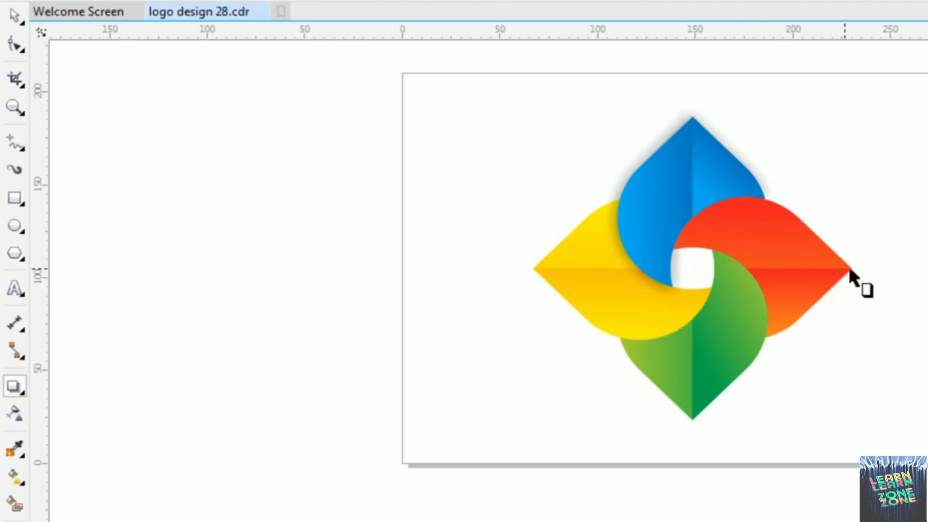
{"action": "left_click_drag", "start_coordinate": [849, 266], "coordinate": [676, 263]}
Add drop shadows to the green and yellow petals, each pulled from the petal's outer tip across the logo's centre
{"action": "left_click", "coordinate": [722, 364]}
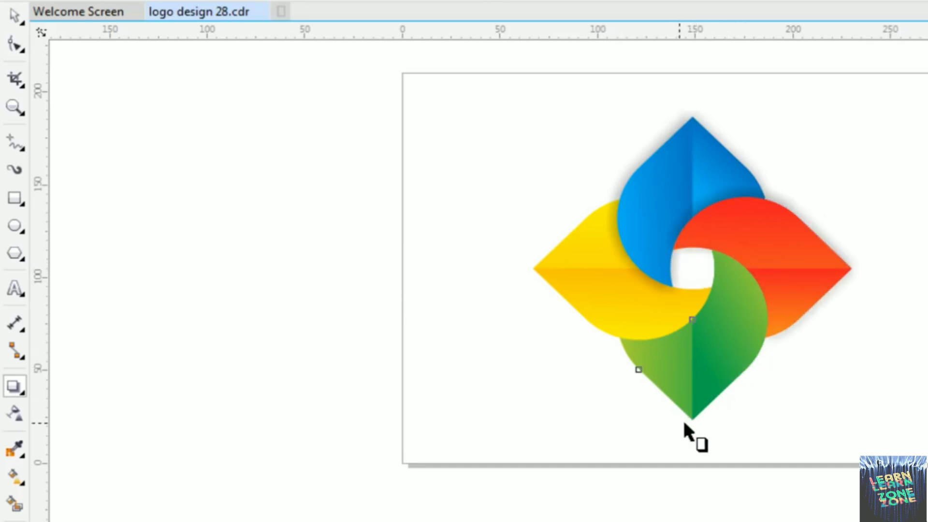
{"action": "left_click_drag", "start_coordinate": [692, 418], "coordinate": [700, 252]}
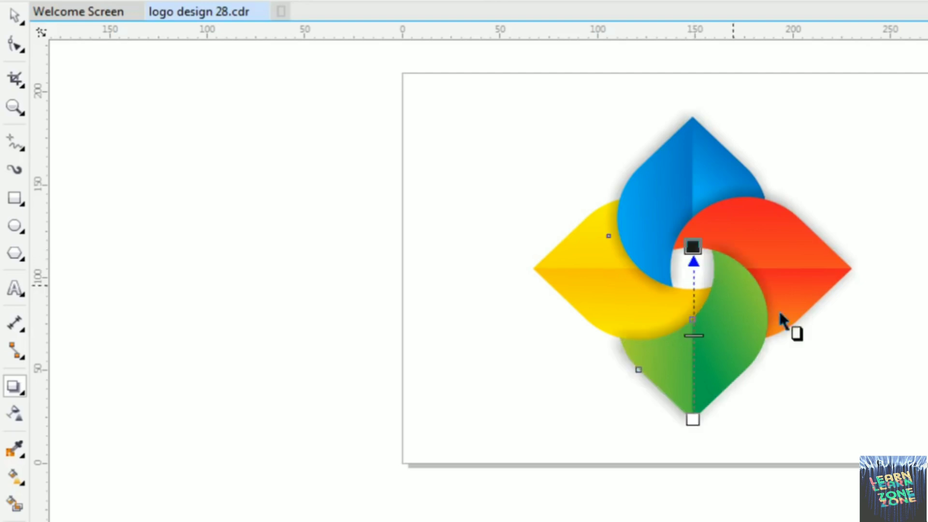
{"action": "left_click", "coordinate": [602, 288]}
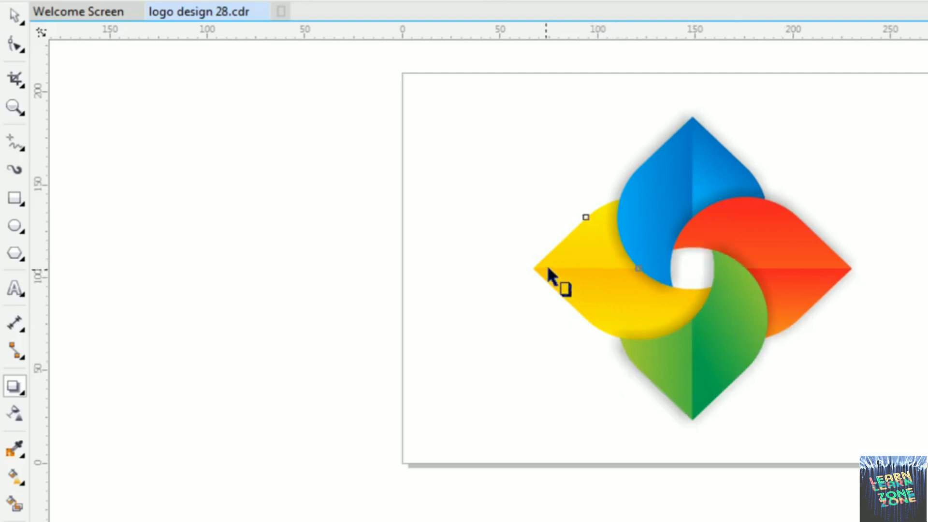
{"action": "left_click_drag", "start_coordinate": [533, 269], "coordinate": [713, 273]}
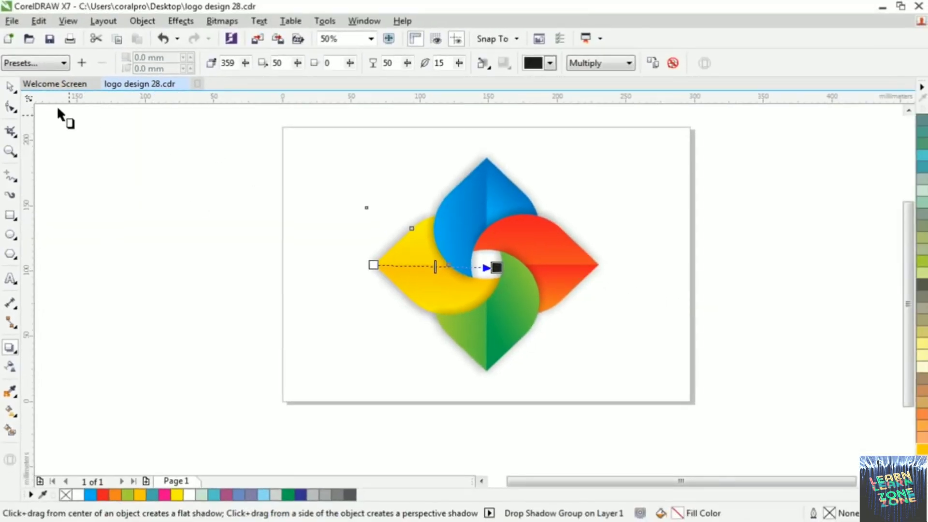
{"action": "left_click", "coordinate": [11, 90]}
{"action": "left_click", "coordinate": [627, 298]}
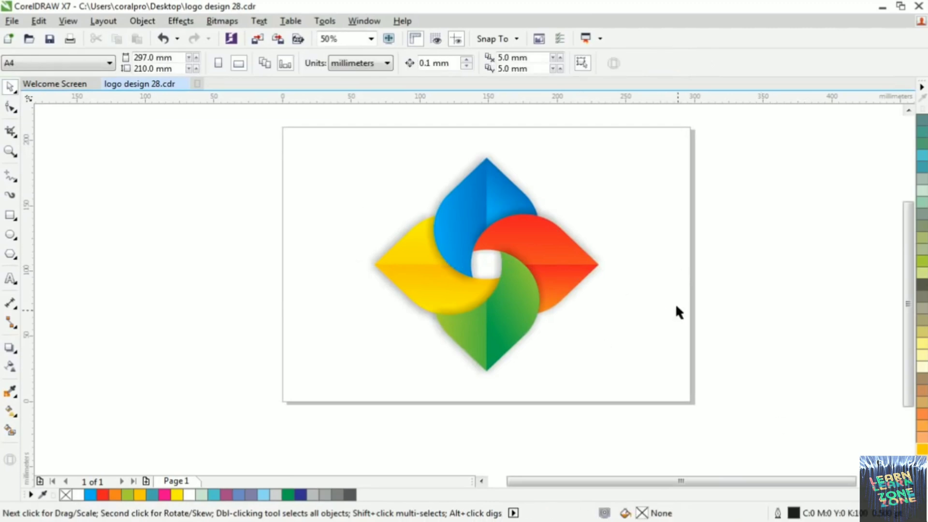
Move each shadowed petal outward in turn as a check, and undo each move
{"action": "left_click_drag", "start_coordinate": [503, 195], "coordinate": [513, 159]}
{"action": "key", "text": "ctrl+z"}
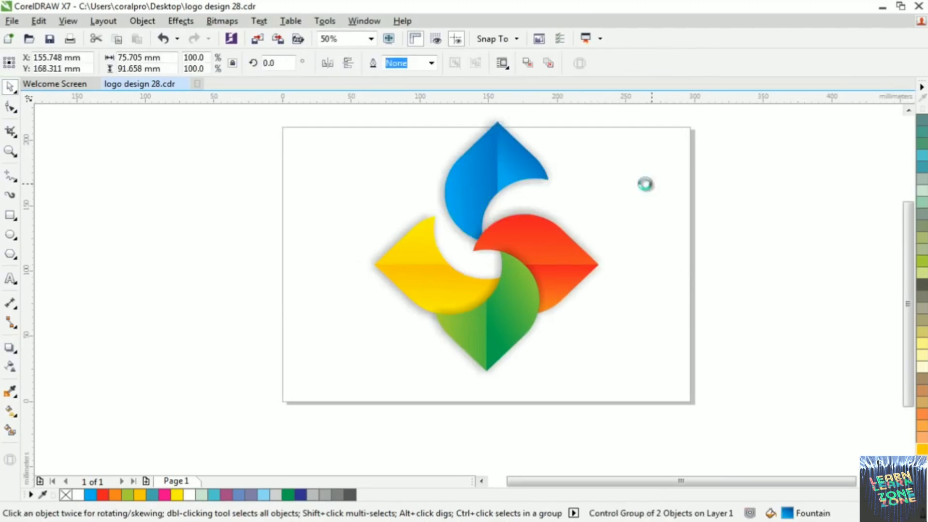
{"action": "left_click_drag", "start_coordinate": [559, 280], "coordinate": [601, 291]}
{"action": "key", "text": "ctrl+z"}
{"action": "left_click_drag", "start_coordinate": [511, 334], "coordinate": [508, 369]}
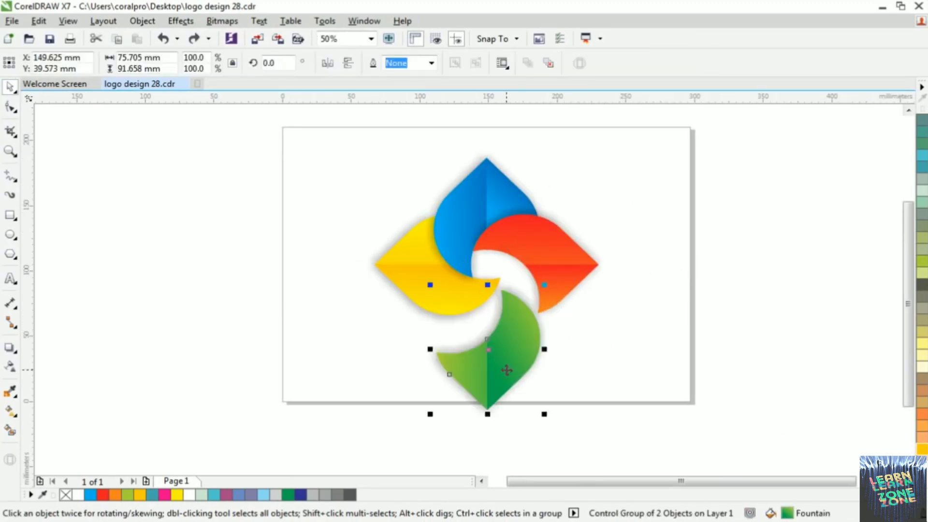
{"action": "key", "text": "ctrl+z"}
{"action": "left_click_drag", "start_coordinate": [421, 280], "coordinate": [349, 265]}
{"action": "key", "text": "ctrl+z"}
{"action": "key", "text": "ctrl+z"}
{"action": "left_click", "coordinate": [717, 246]}
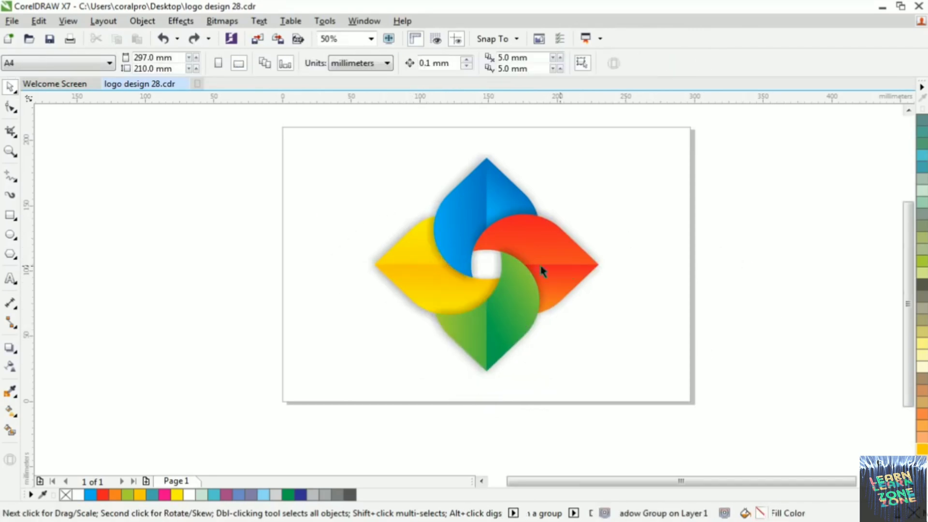
Send the blue petal with its drop shadow to the back of the page
{"action": "left_click", "coordinate": [486, 195]}
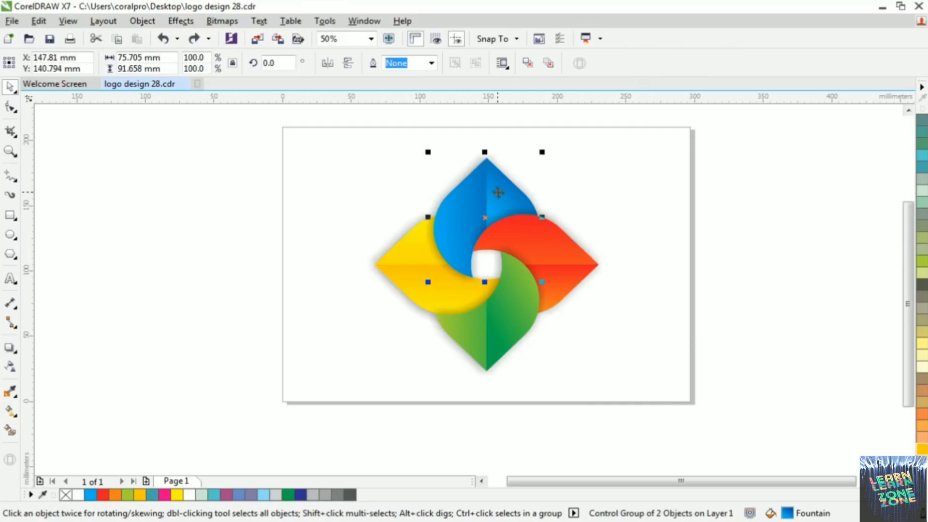
{"action": "right_click", "coordinate": [498, 193]}
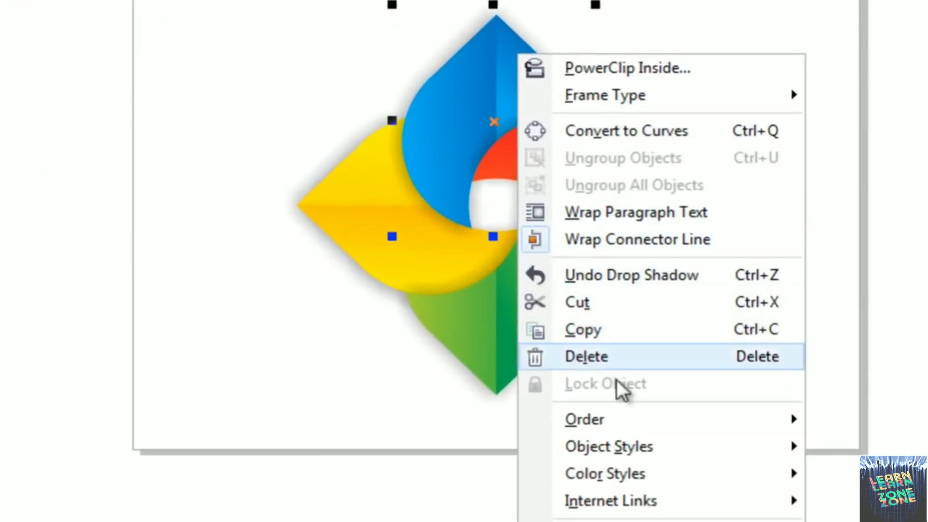
{"action": "mouse_move", "coordinate": [613, 421]}
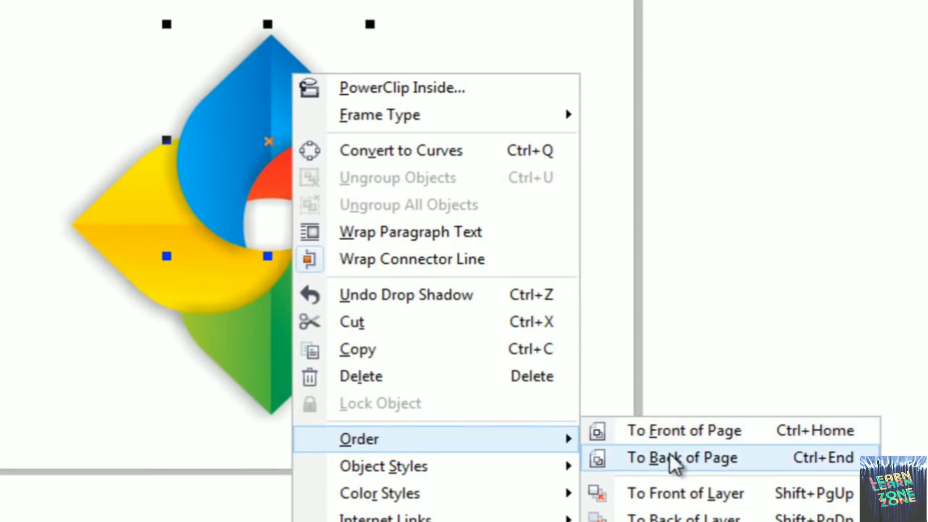
{"action": "left_click", "coordinate": [693, 457]}
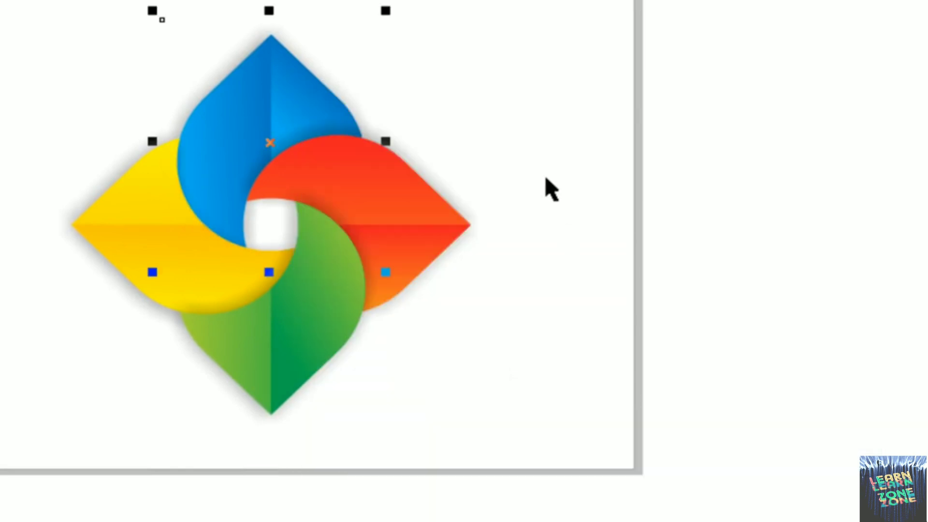
{"action": "key", "text": "Escape"}
Send the red petal with its drop shadow to the back of the page
{"action": "left_click", "coordinate": [411, 206]}
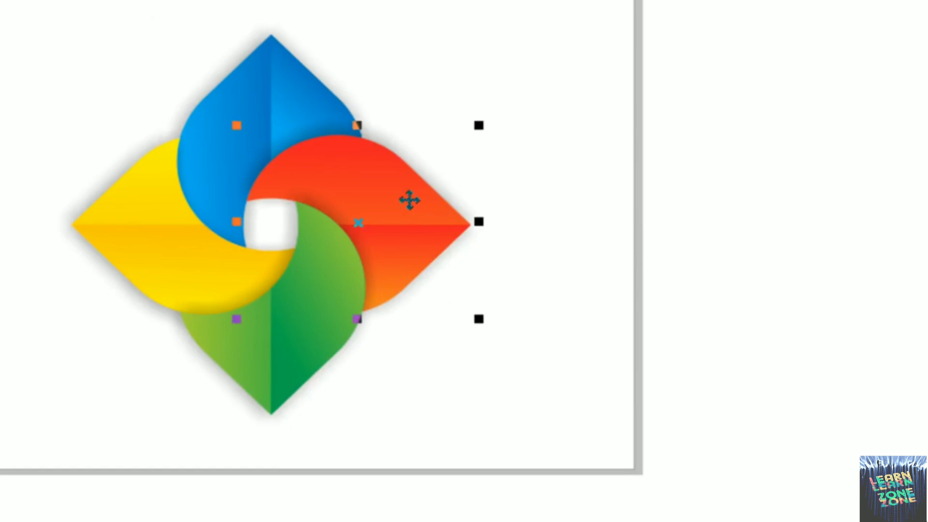
{"action": "right_click", "coordinate": [409, 199]}
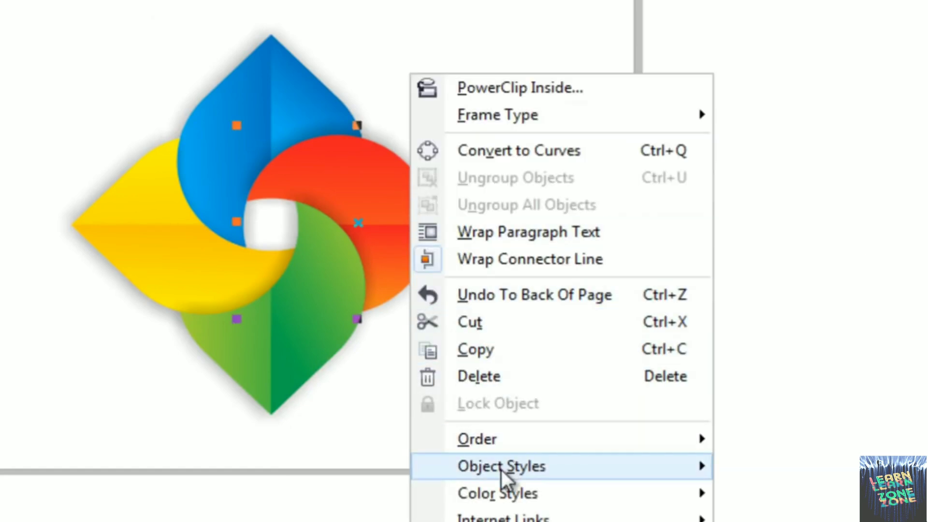
{"action": "mouse_move", "coordinate": [500, 469]}
{"action": "mouse_move", "coordinate": [643, 439]}
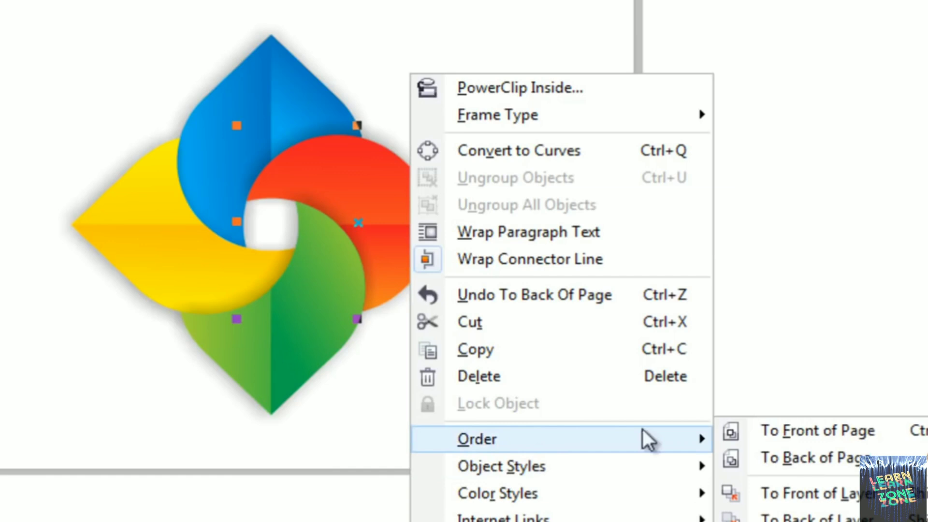
{"action": "left_click", "coordinate": [807, 456]}
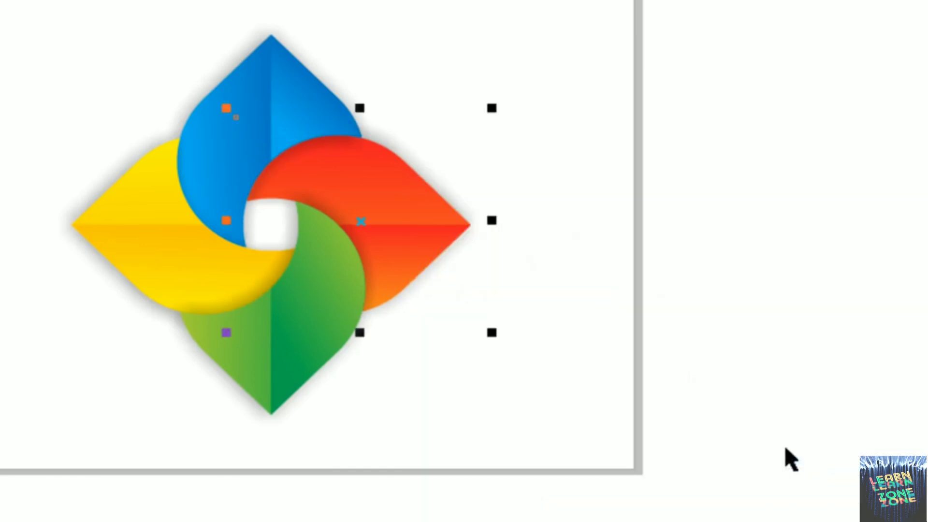
Send the green petal with its drop shadow to the back of the page
{"action": "left_click", "coordinate": [296, 337]}
{"action": "right_click", "coordinate": [297, 336]}
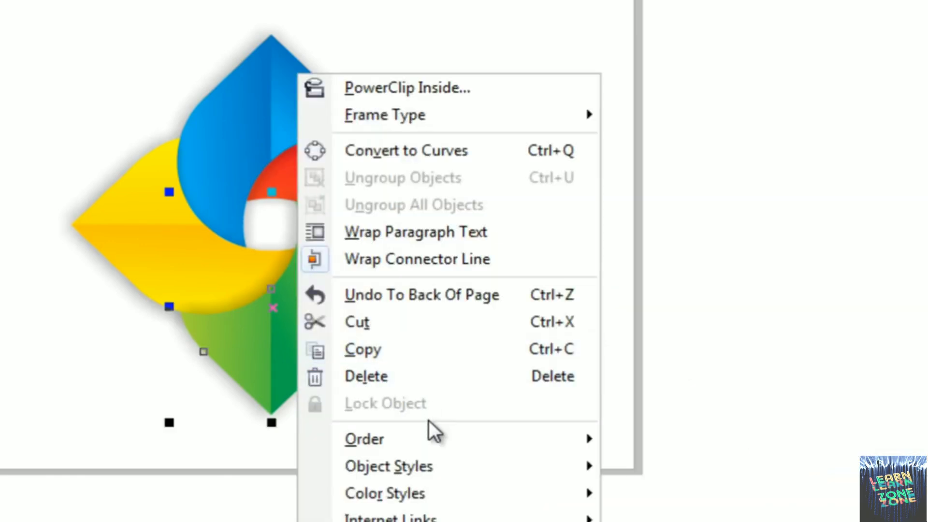
{"action": "mouse_move", "coordinate": [429, 437]}
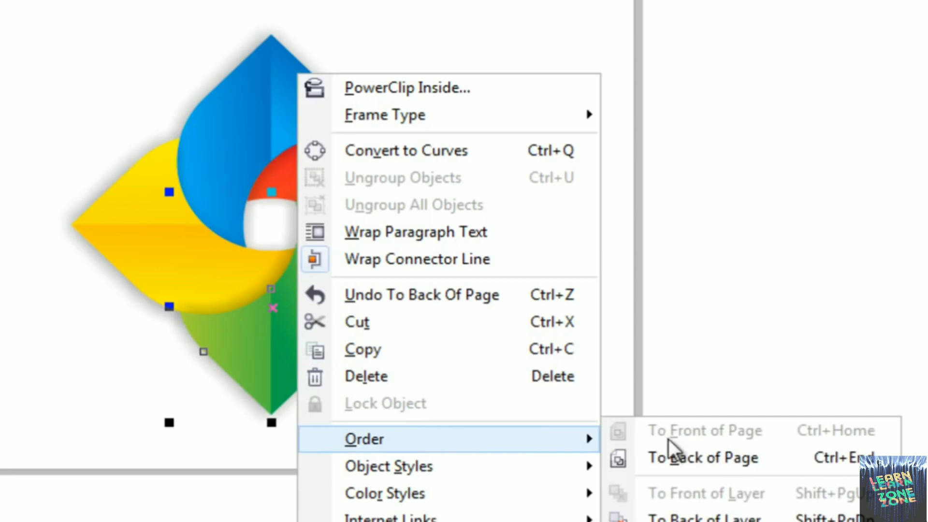
{"action": "left_click", "coordinate": [704, 458]}
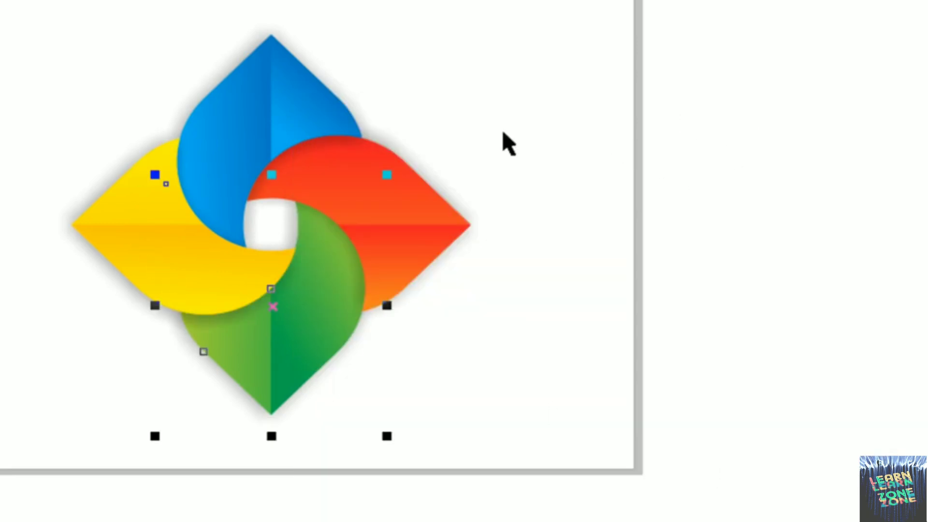
Try sending the yellow petal with its drop shadow to the back of the page, and clear the selection
{"action": "left_click", "coordinate": [147, 217]}
{"action": "right_click", "coordinate": [149, 220]}
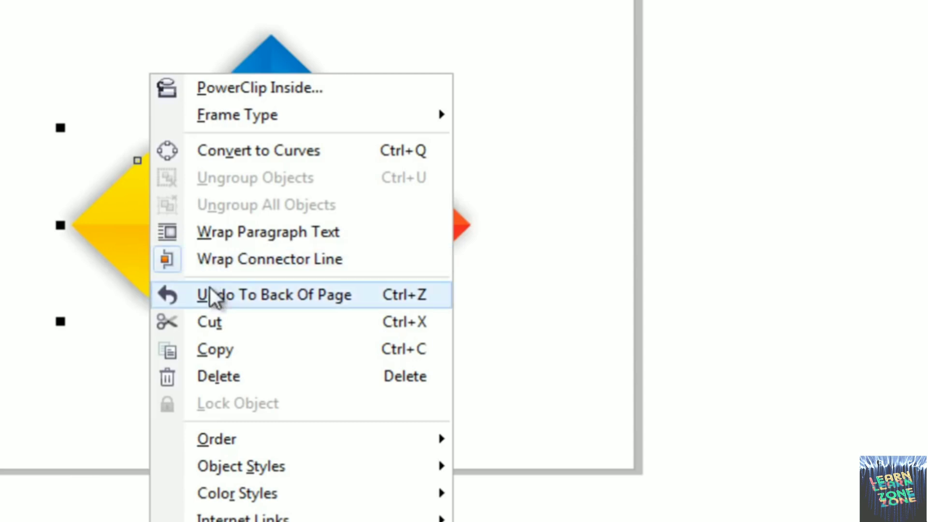
{"action": "mouse_move", "coordinate": [228, 442]}
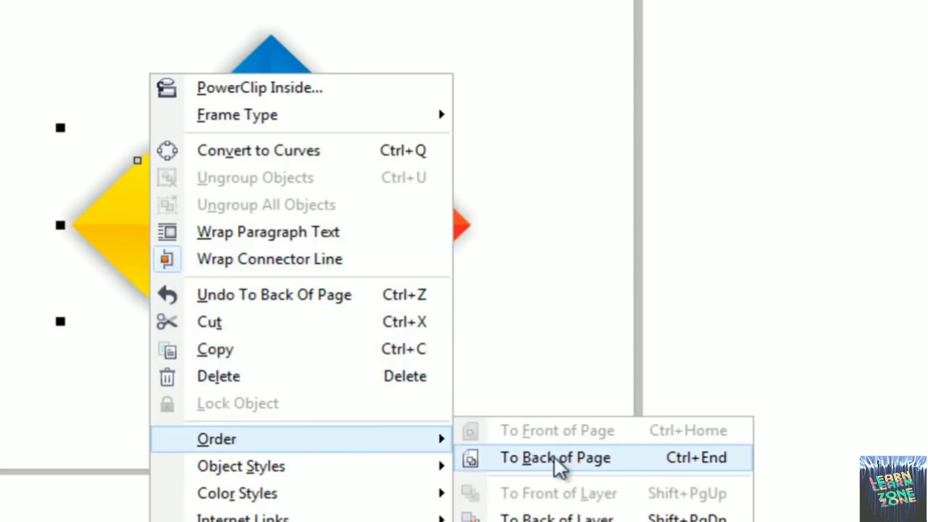
{"action": "left_click", "coordinate": [610, 465]}
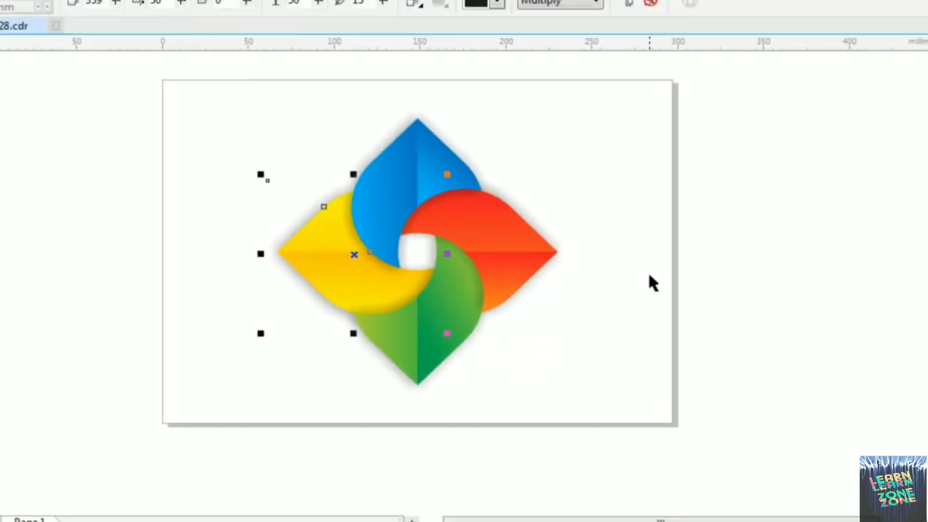
{"action": "left_click", "coordinate": [598, 179]}
Check how the petals overlap across the whole logo and undo the yellow petal's move to the back of the page
{"action": "scroll", "coordinate": [485, 236], "scroll_direction": "down", "scroll_amount": 5}
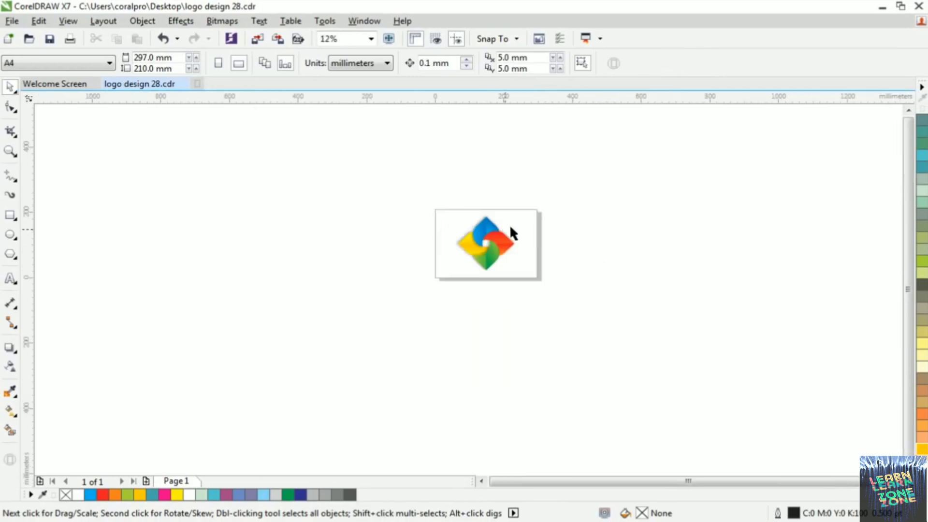
{"action": "scroll", "coordinate": [491, 249], "scroll_direction": "up", "scroll_amount": 5}
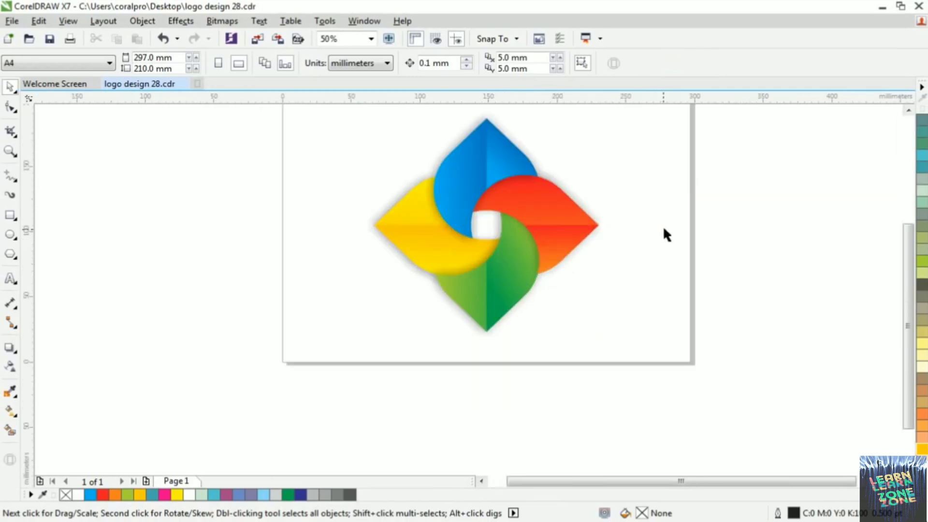
{"action": "left_click", "coordinate": [599, 219]}
{"action": "left_click", "coordinate": [633, 200]}
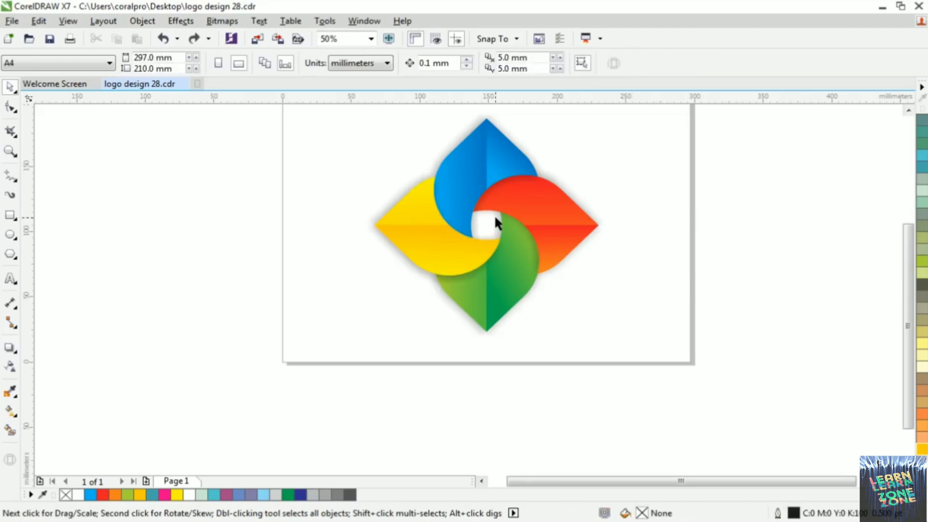